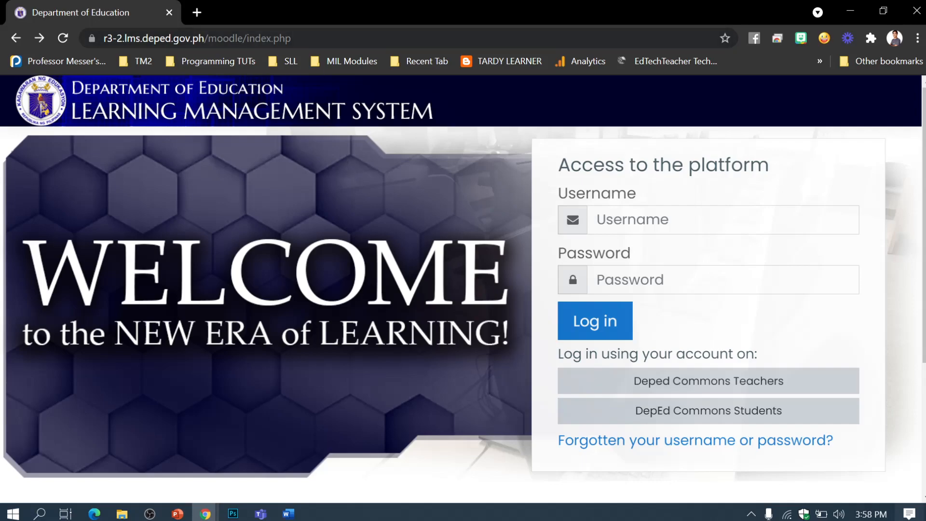
Step: Reload the LMS login page and sign in via DepEd Commons Teachers with the linked Google account
left_click(134, 39)
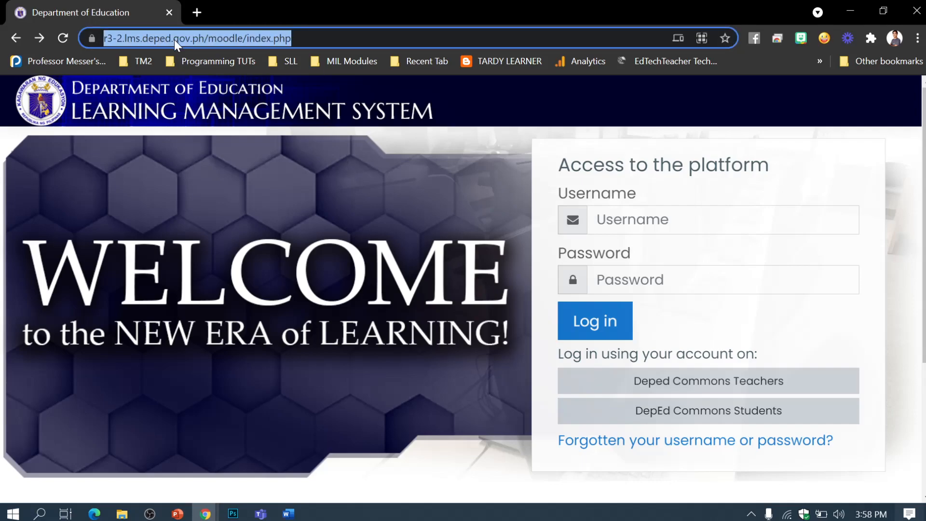
key("End")
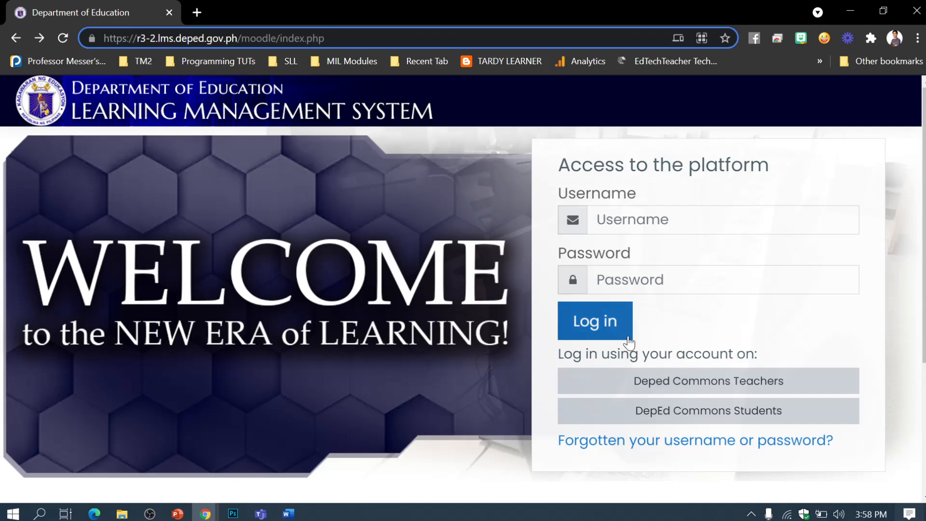
left_click(674, 389)
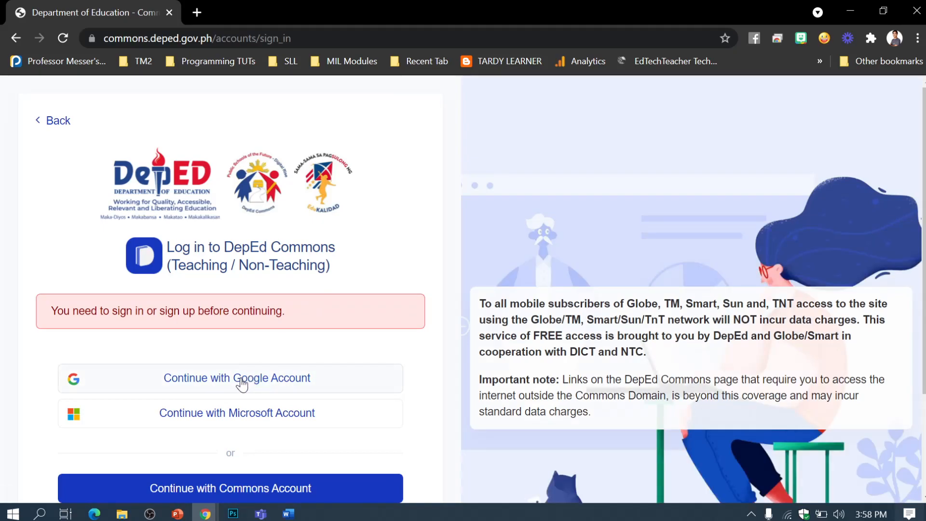
left_click(241, 381)
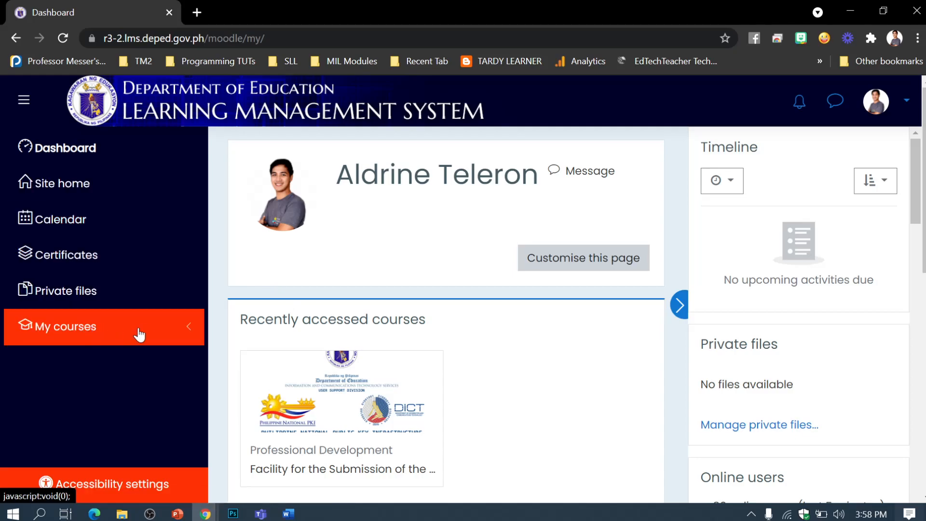
Step: Open the 'Facility for the Submission' course and download the PNPKI application form
scroll(284, 364, "down", 3)
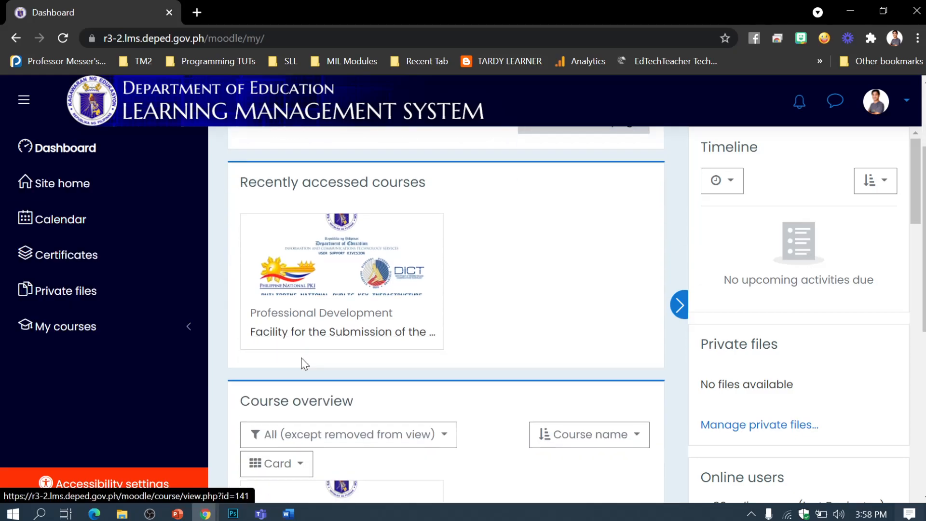
left_click(323, 327)
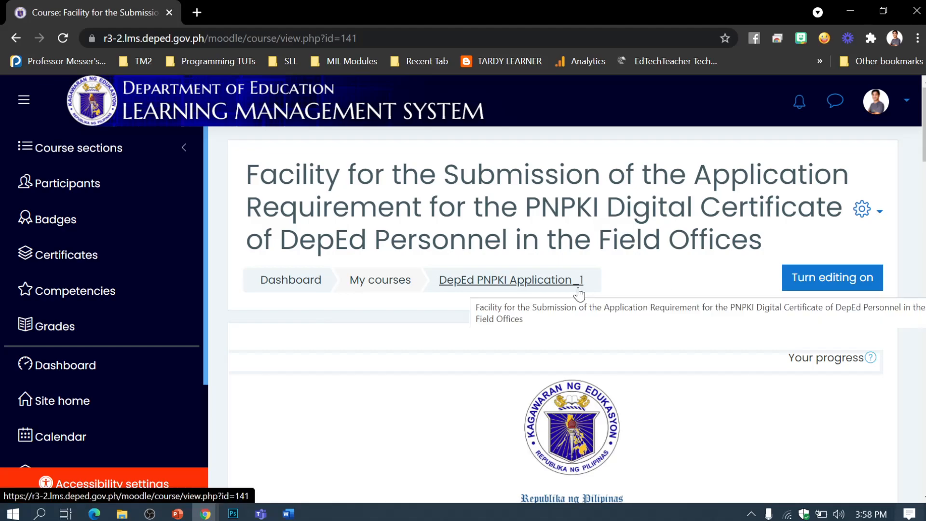
scroll(577, 291, "down", 3)
scroll(579, 287, "down", 10)
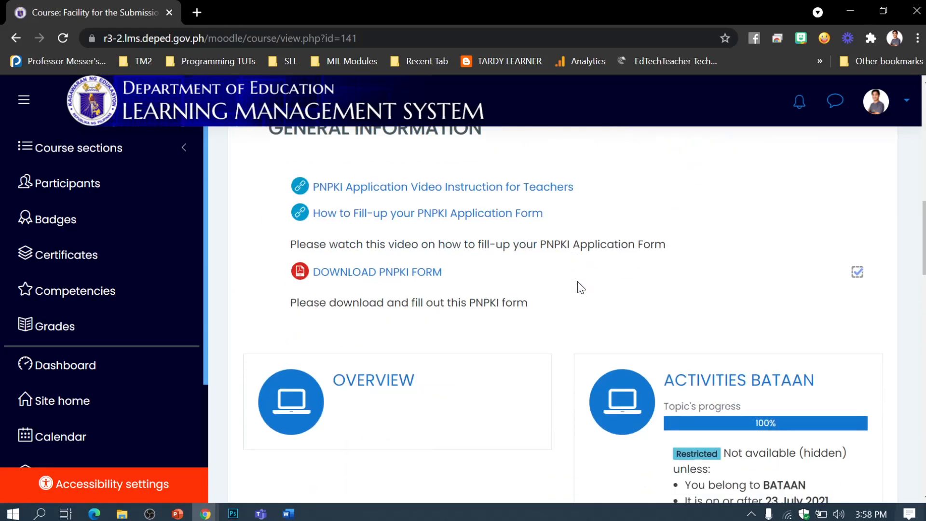
scroll(579, 285, "up", 2)
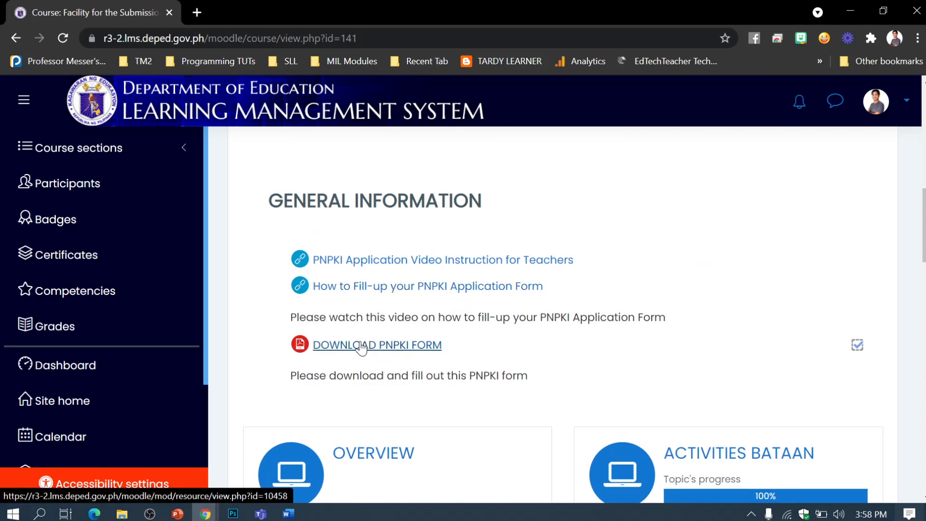
left_click(363, 346)
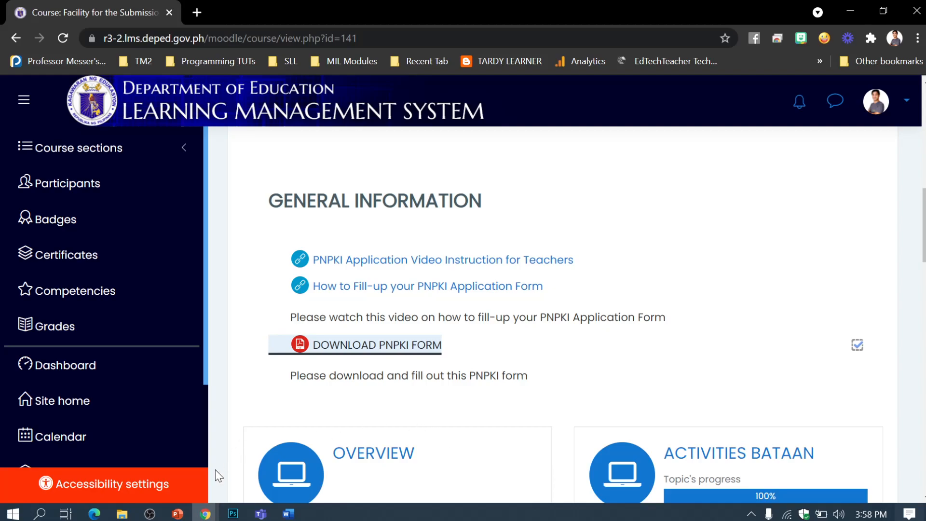
Step: Paste the downloaded PNPKI application form into the PNPKI Demo folder
mouse_move(123, 514)
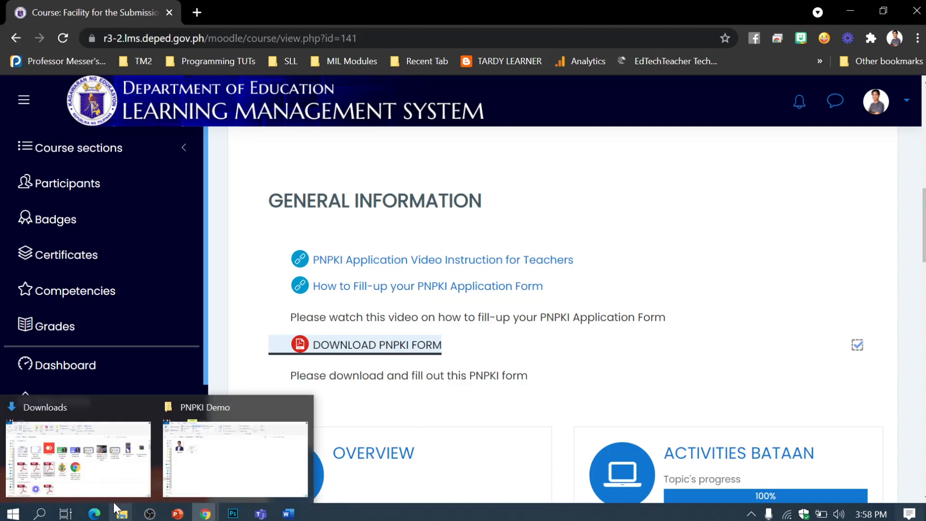
left_click(72, 451)
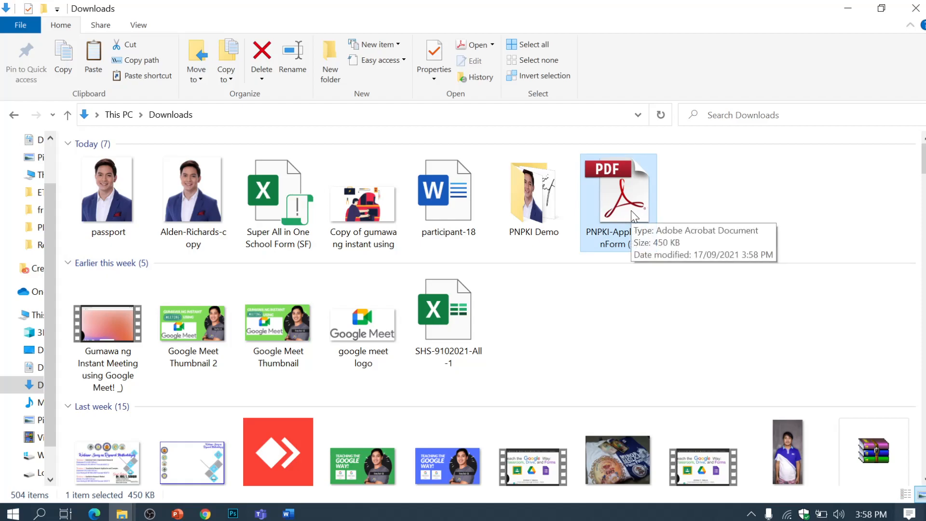
left_click(122, 514)
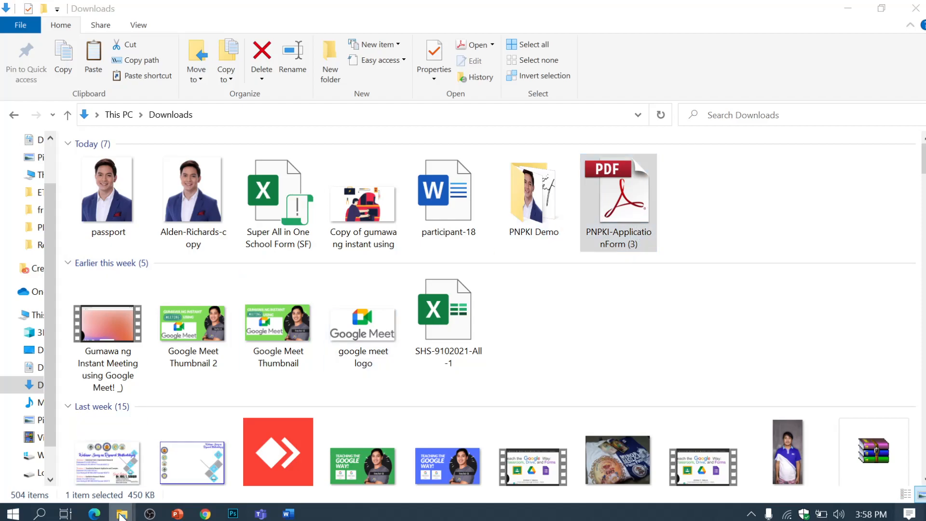
left_click(198, 475)
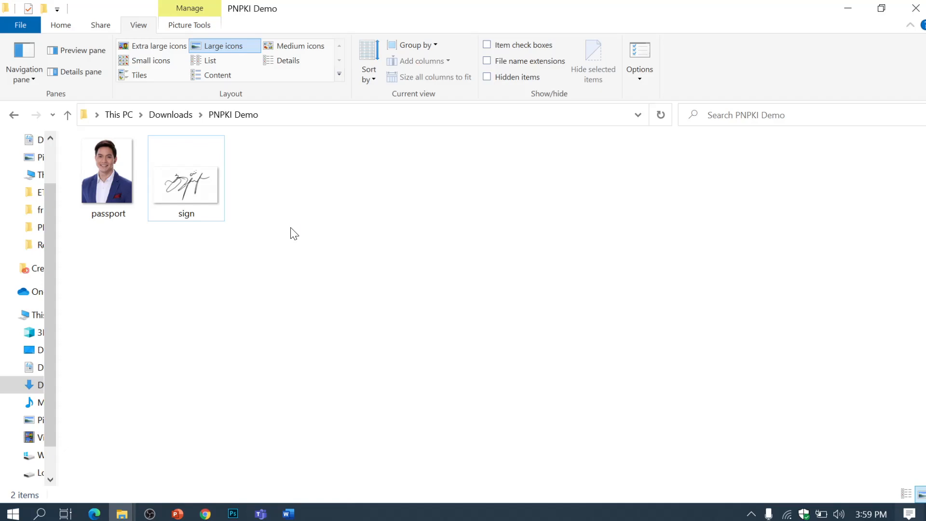
key("ctrl+v")
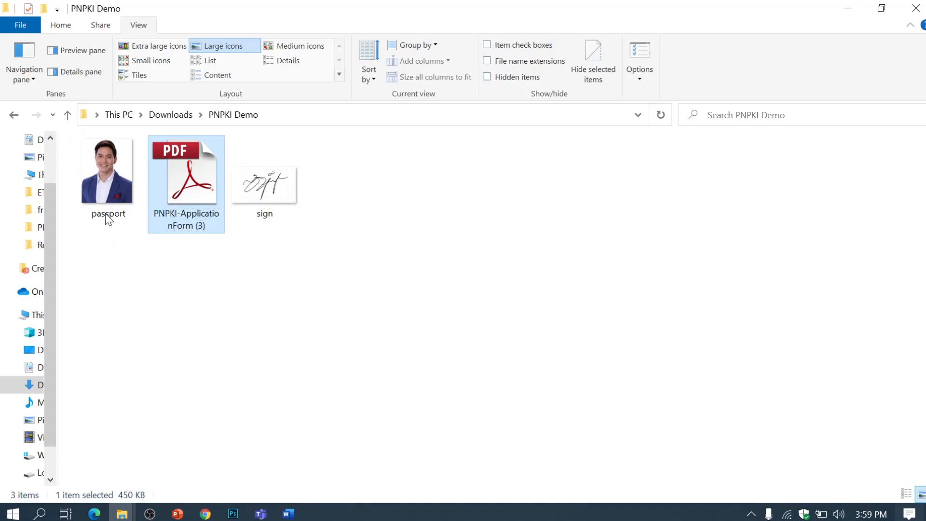
Step: Open PNPKI-ApplicationForm (3).pdf in Acrobat and maximize the window
left_click(111, 186)
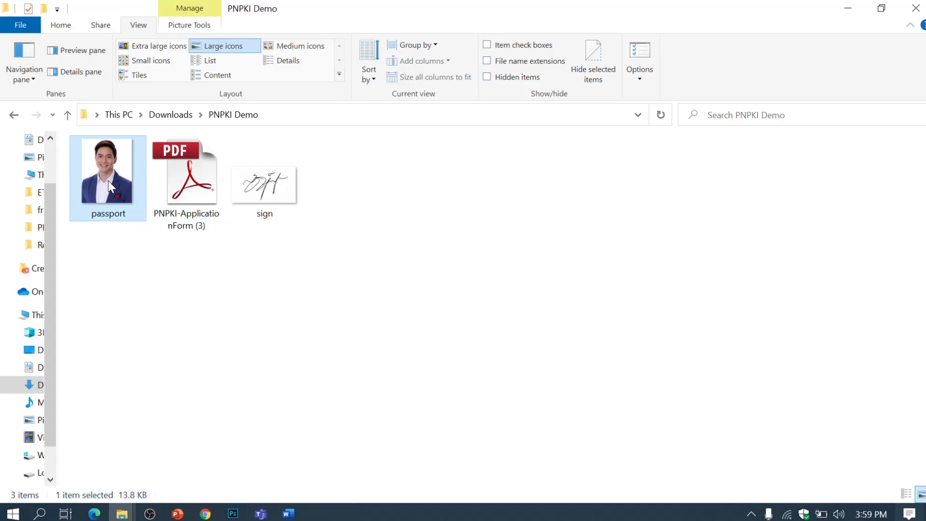
left_click(271, 186)
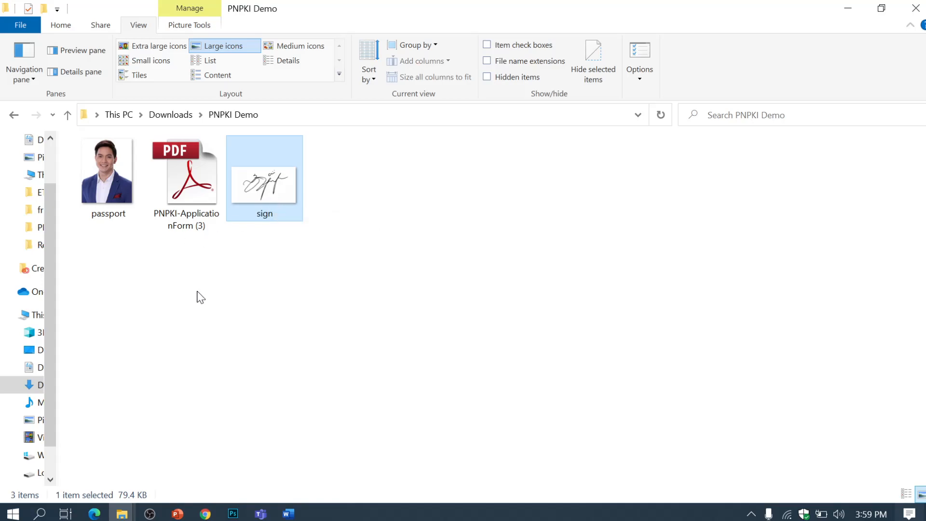
left_click(186, 220)
double_click(198, 188)
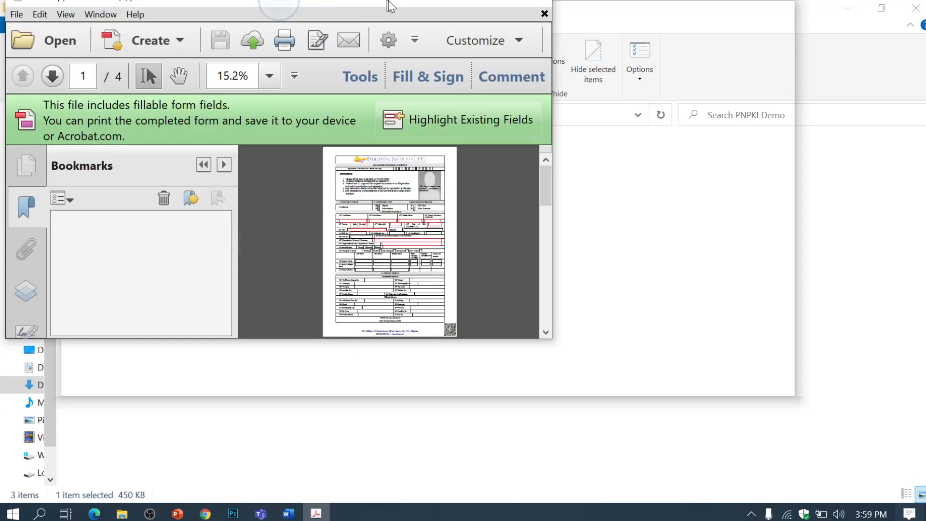
double_click(391, 6)
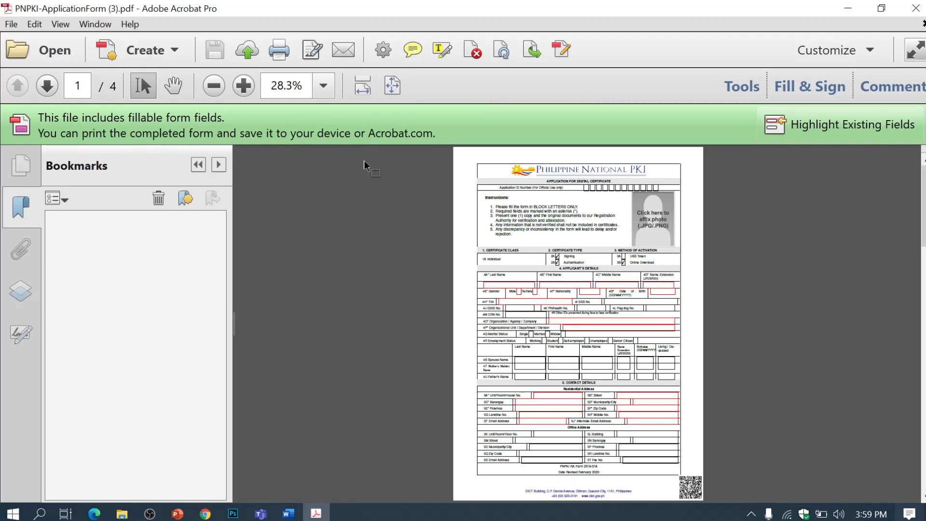
Step: Fit the form to page width and read its instructions, highlighting 'BLOCK LETTERS ONLY.'
left_click(362, 85)
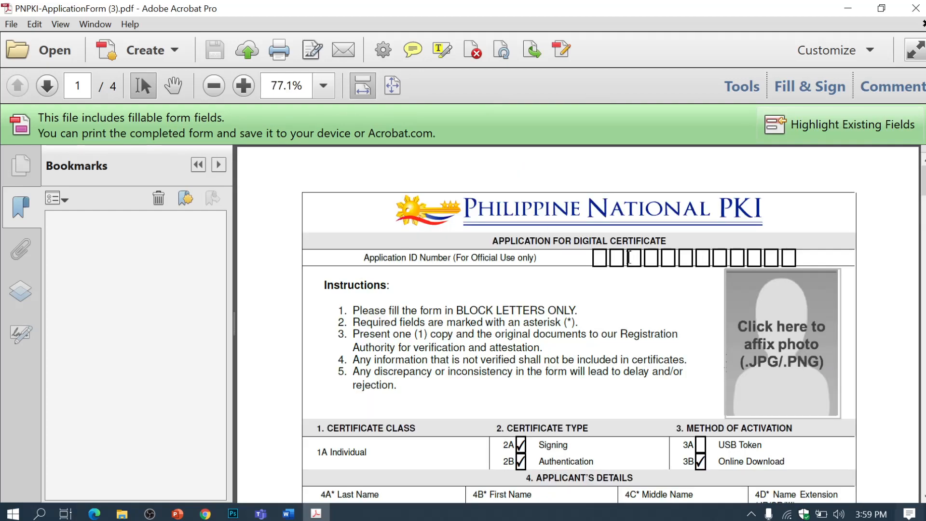
scroll(634, 265, "down", 1)
scroll(598, 246, "down", 2)
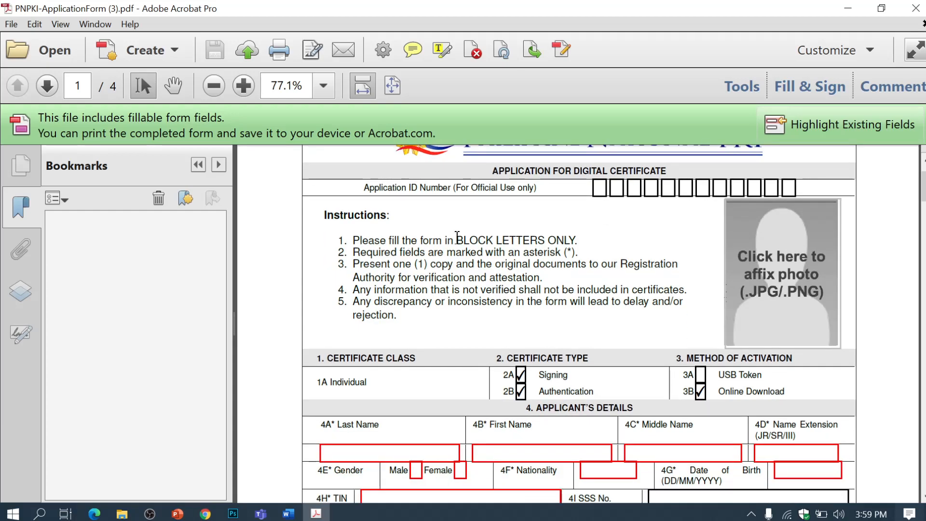
left_click_drag(456, 239, 579, 242)
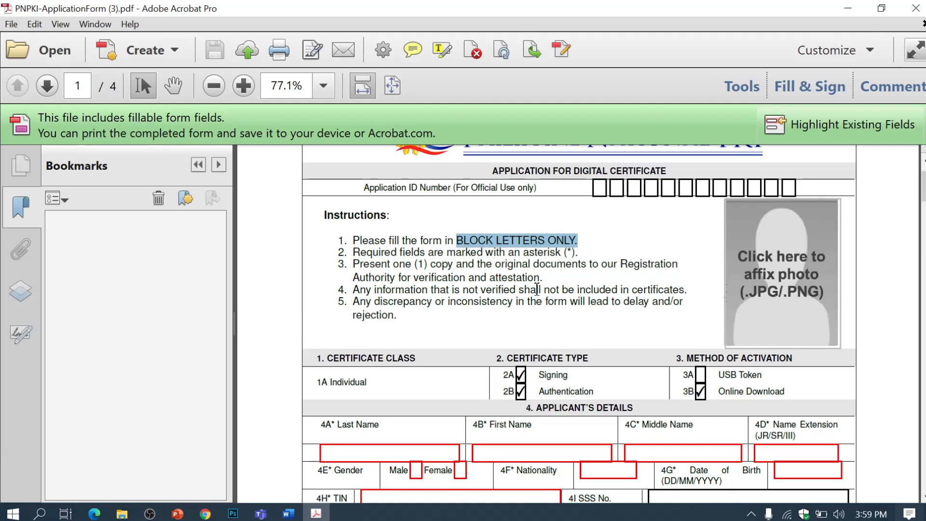
scroll(537, 289, "down", 1)
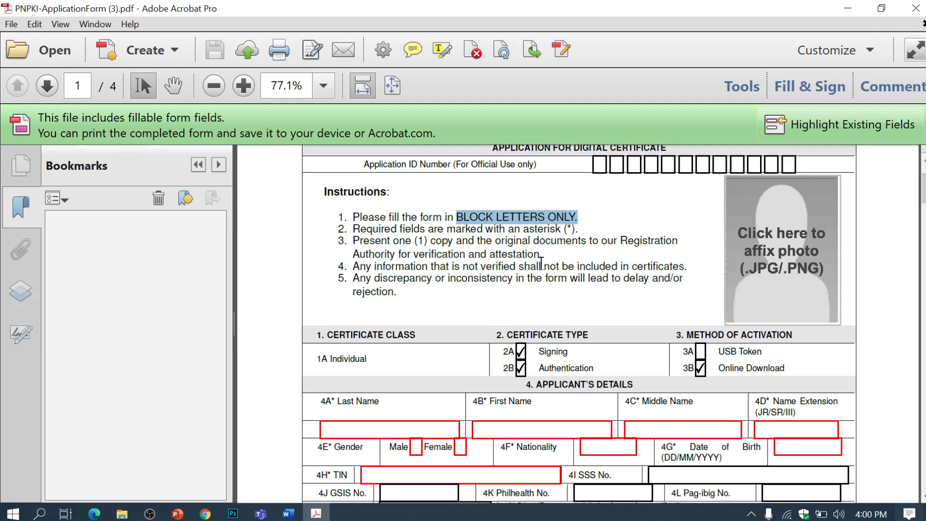
left_click(486, 256)
scroll(486, 259, "down", 2)
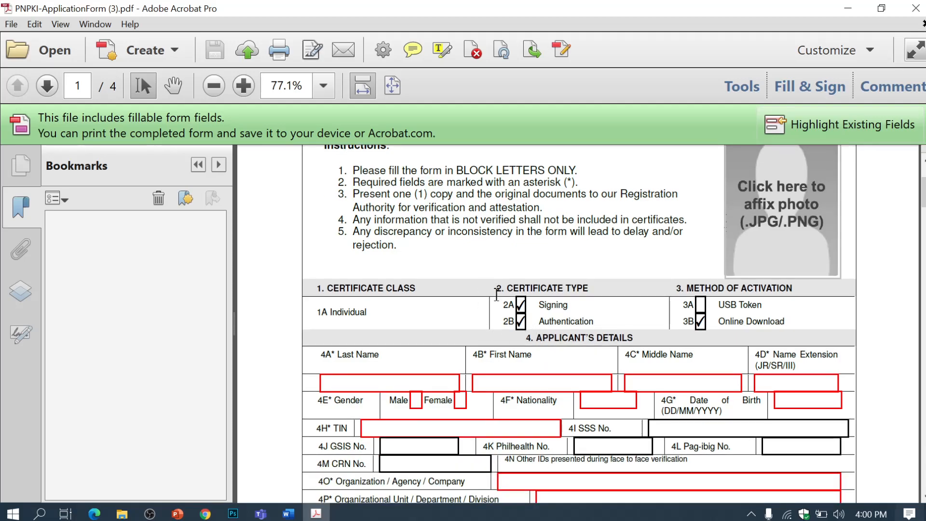
scroll(496, 296, "up", 2)
scroll(485, 273, "up", 2)
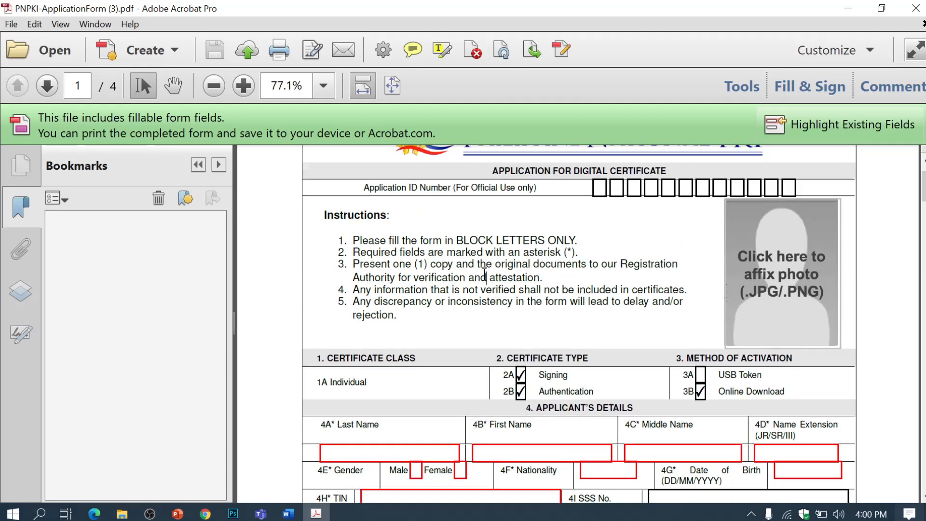
scroll(485, 273, "down", 1)
Step: Insert the passport PNG image into the form's photo field
left_click(802, 264)
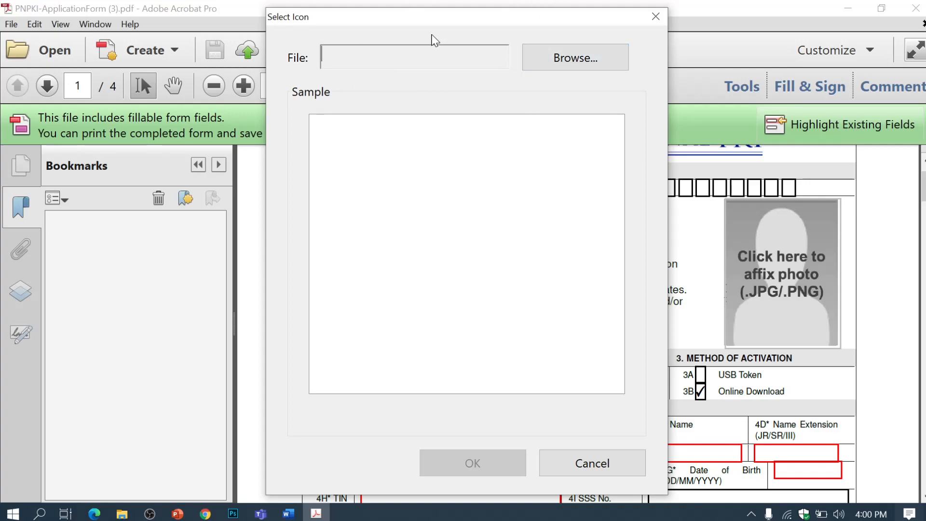
left_click(543, 58)
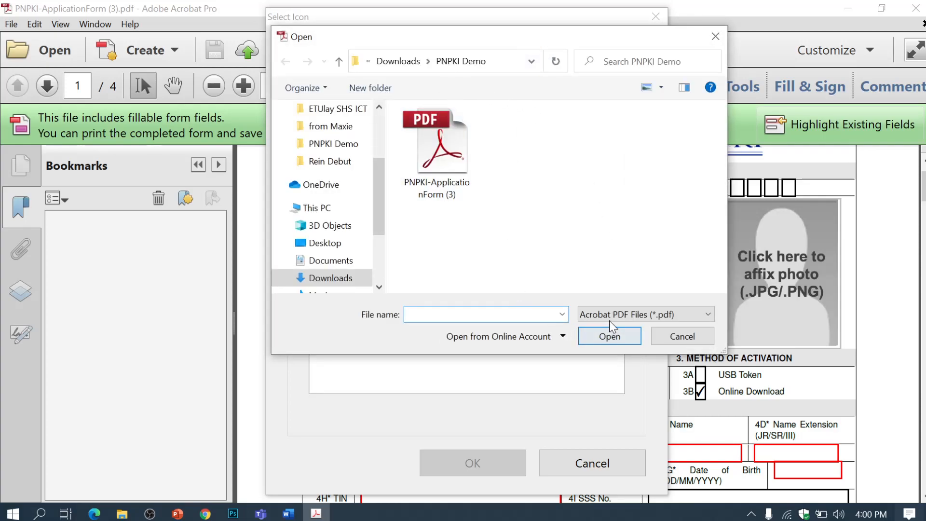
left_click(708, 316)
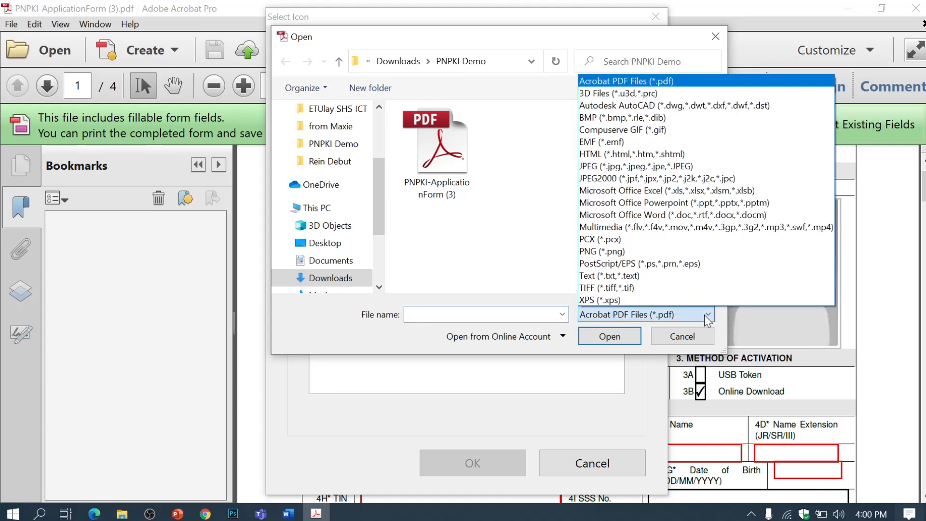
left_click(615, 252)
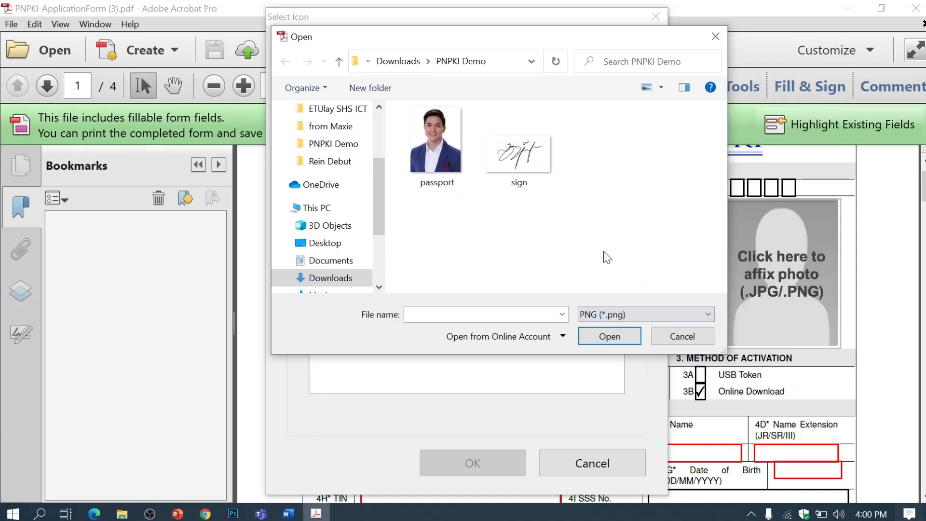
left_click(430, 156)
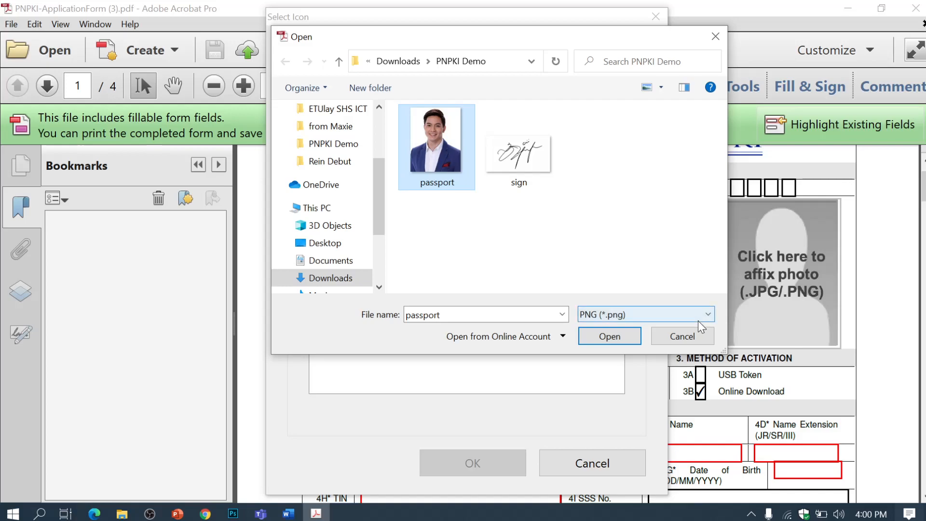
left_click(597, 338)
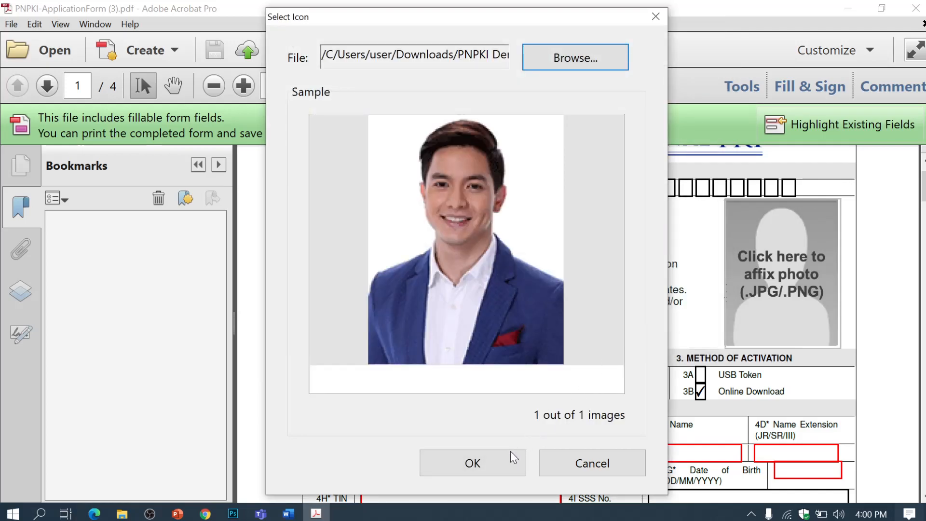
left_click(501, 466)
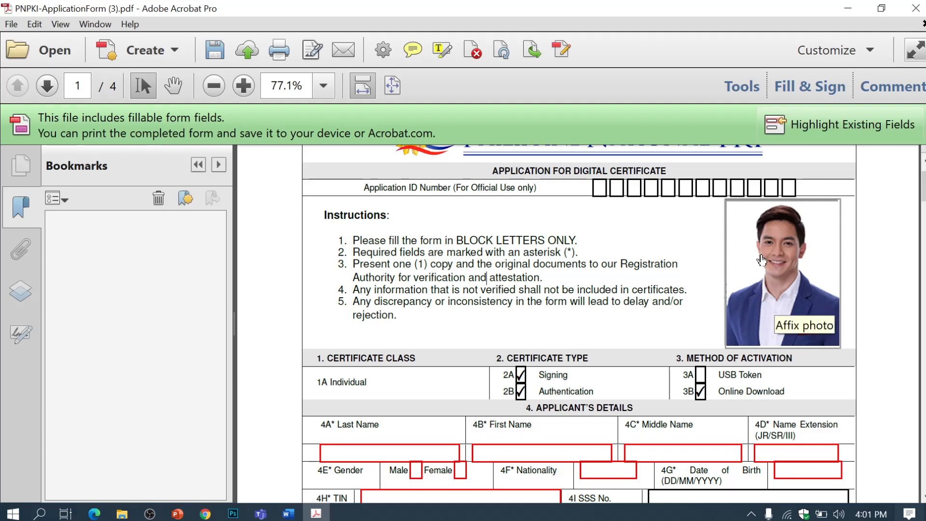
Step: Hide the bookmarks, enter the applicant's last, first and middle names, extension N/A, and mark Male
scroll(818, 324, "down", 3)
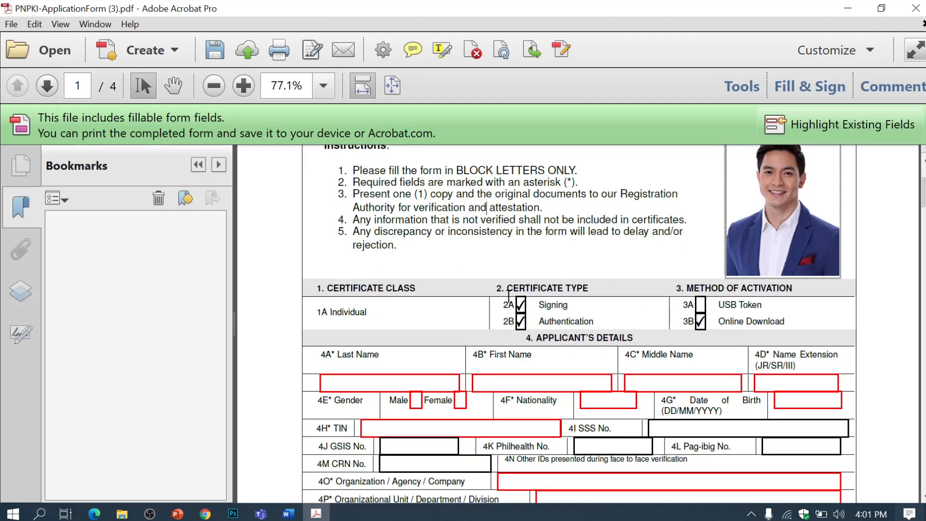
scroll(643, 318, "down", 1)
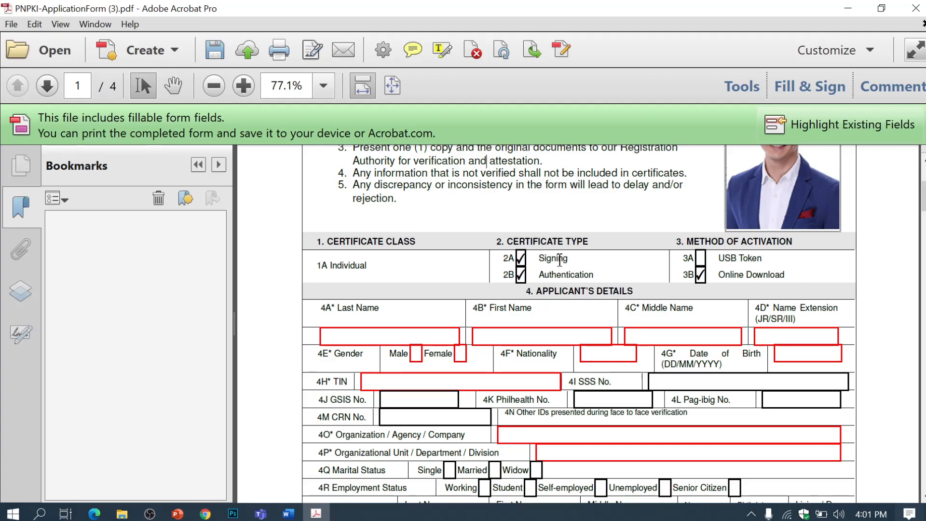
scroll(592, 290, "down", 1)
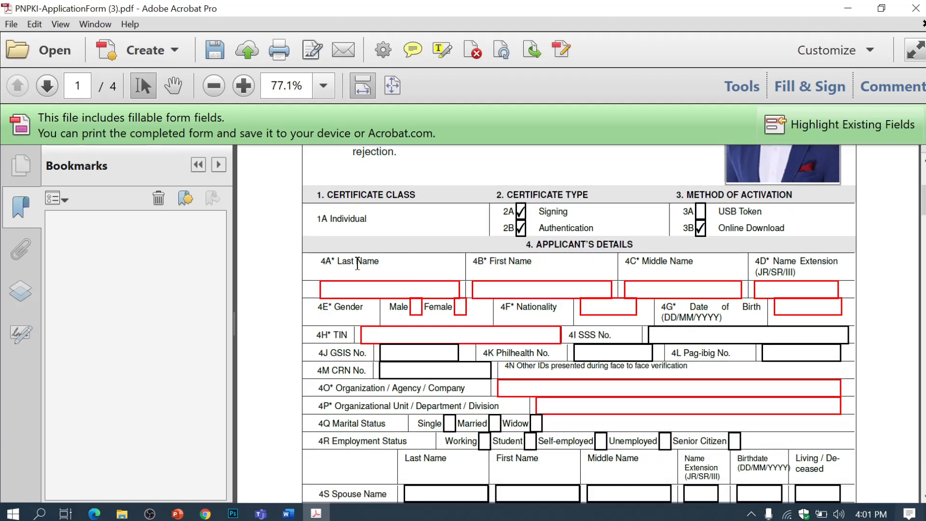
scroll(318, 217, "down", 1)
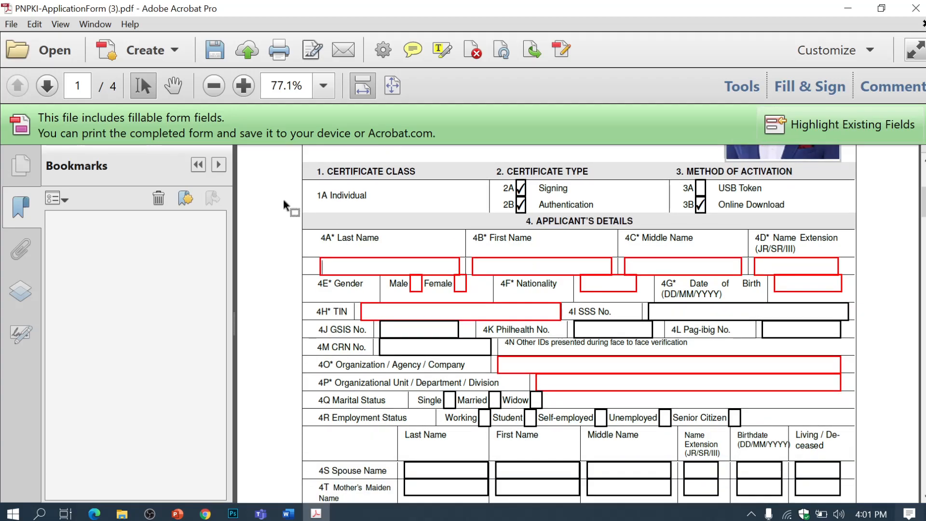
left_click(197, 173)
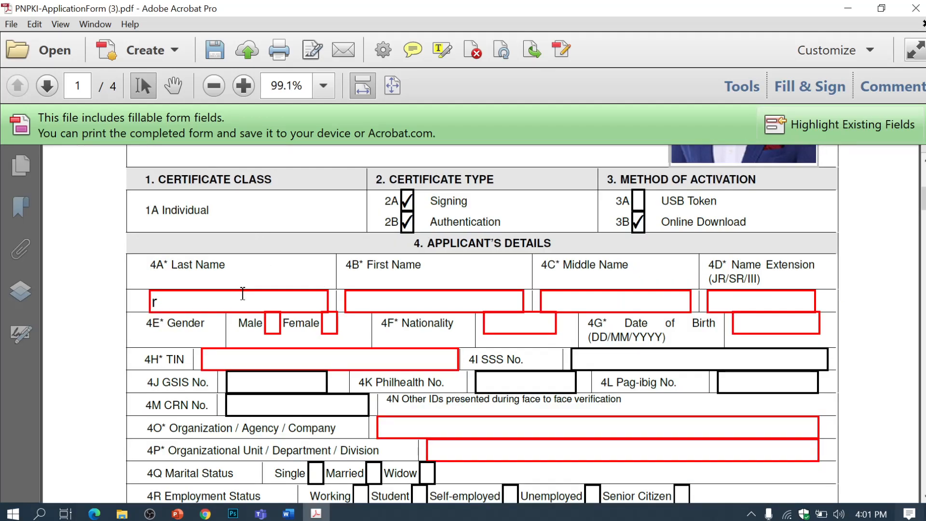
type("RICHARDS")
left_click(395, 298)
type("ALDEN")
left_click(605, 306)
type("CRUZ")
left_click(734, 305)
type("N/A")
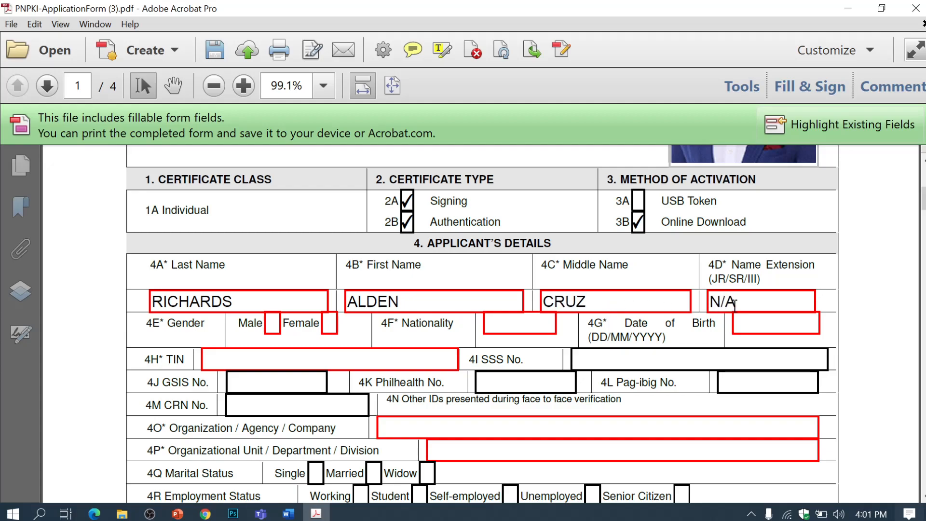
left_click(273, 326)
Step: Enter nationality FILIPINO, the birth date, and the TIN, SSS (N/A), GSIS, PhilHealth, Pag-IBIG and CRN numbers
left_click(490, 326)
type("FILIPINO")
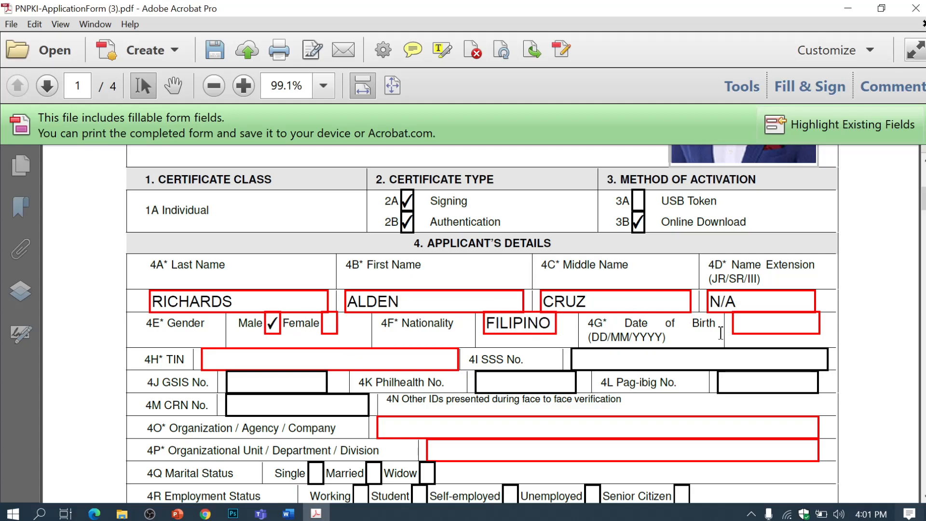
left_click(766, 327)
type("23/09/1993")
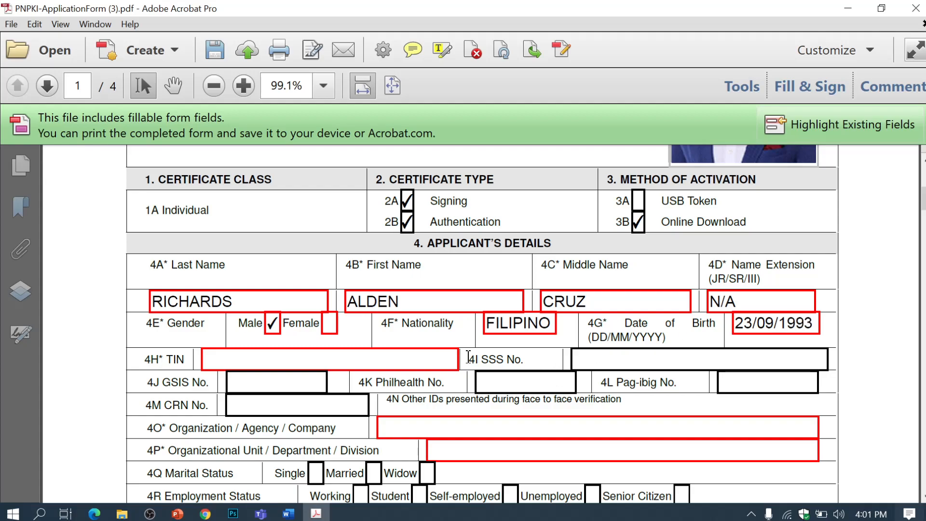
left_click(366, 357)
type("123")
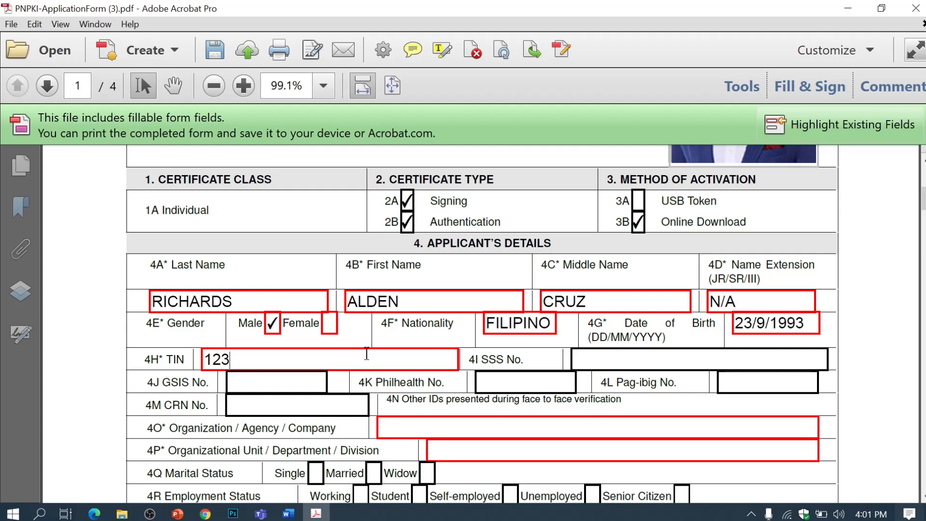
type("-000-678")
left_click(634, 362)
type("N/A")
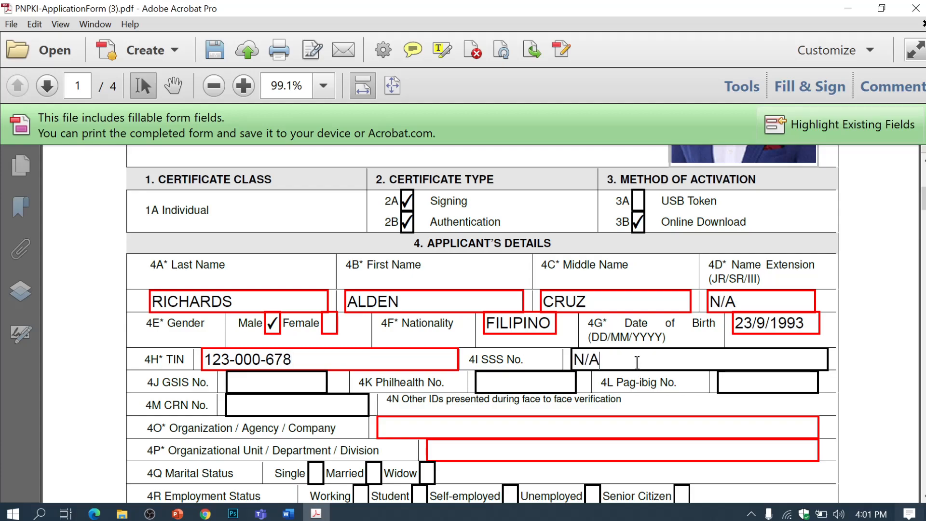
left_click(281, 379)
type("1234567")
left_click(500, 385)
type("1234567")
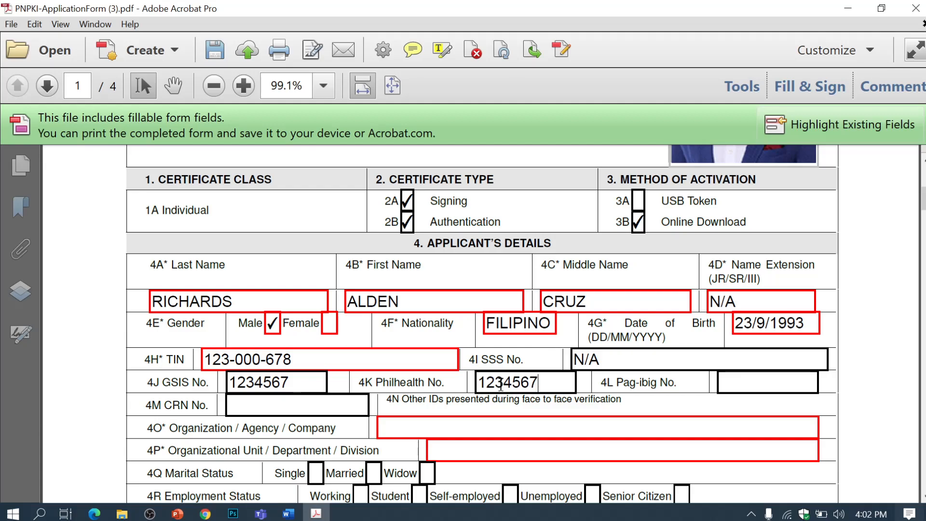
left_click(738, 383)
type("123456")
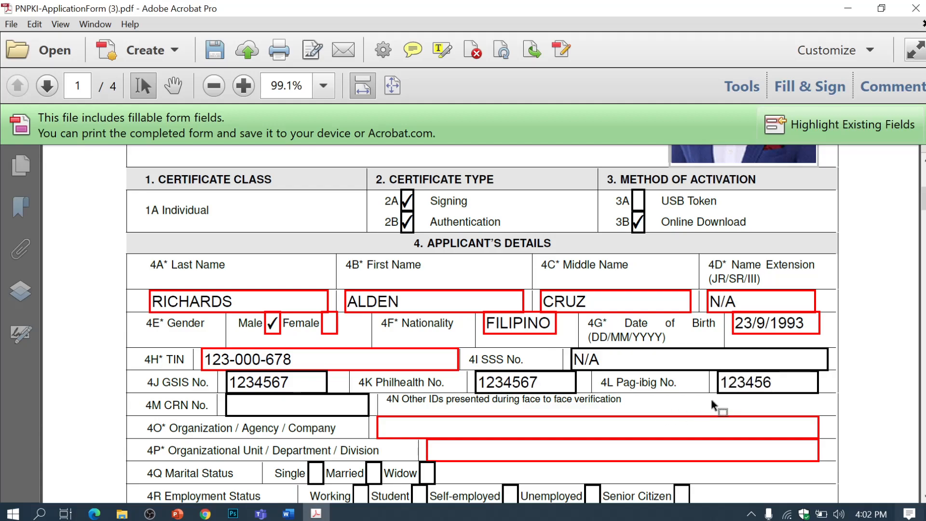
scroll(378, 355, "down", 2)
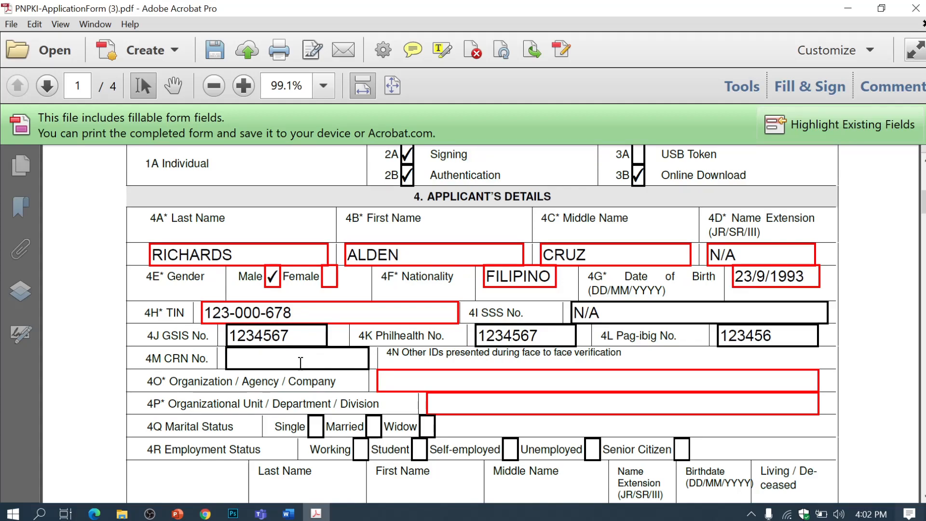
left_click(300, 363)
type("12345678")
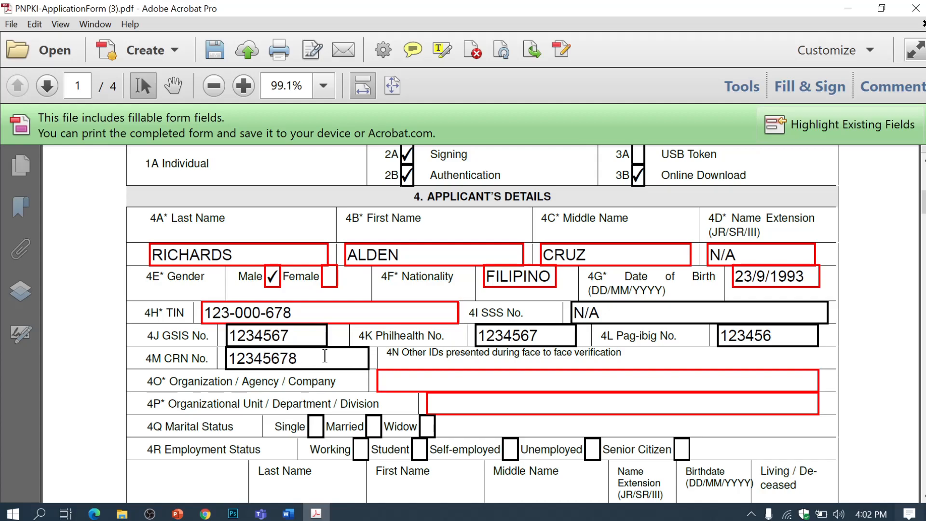
Step: Enter organization DEPARTMENT OF EDUCATION and unit ORANI NATIONAL HIGH SCHOOL - MAIN
scroll(338, 351, "down", 1)
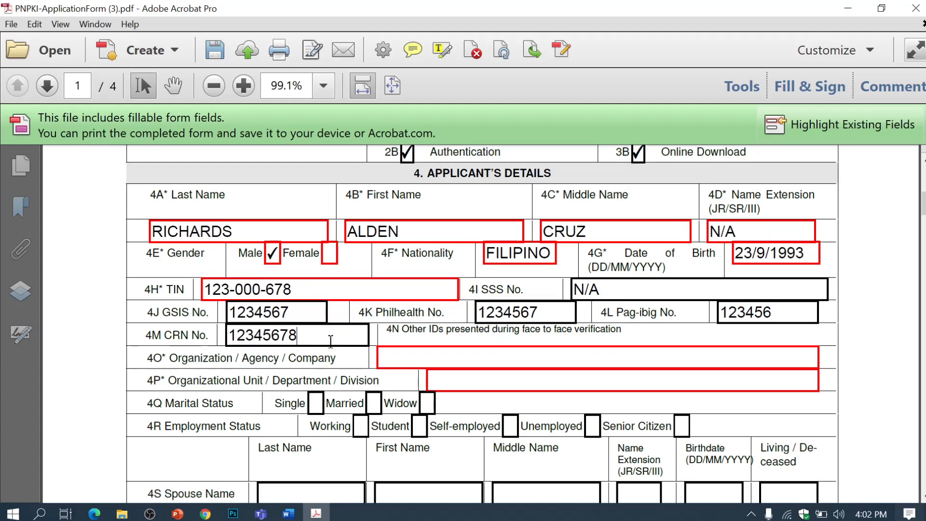
left_click(415, 359)
type("DEPART")
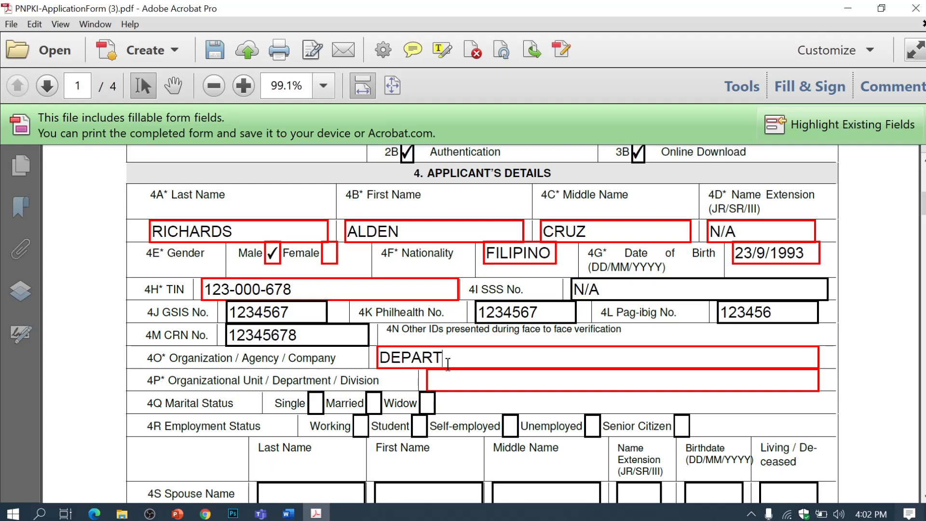
type("MENT OF E")
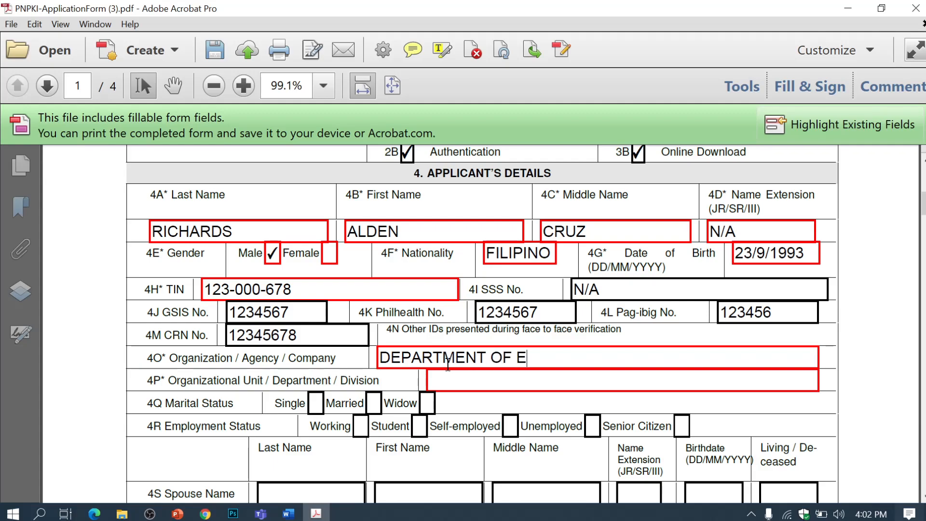
type("DUCATION")
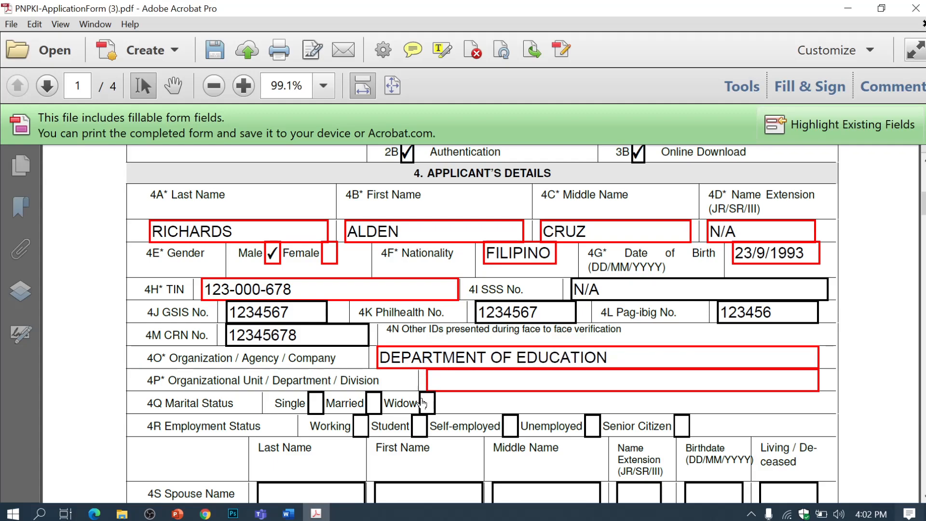
left_click(460, 382)
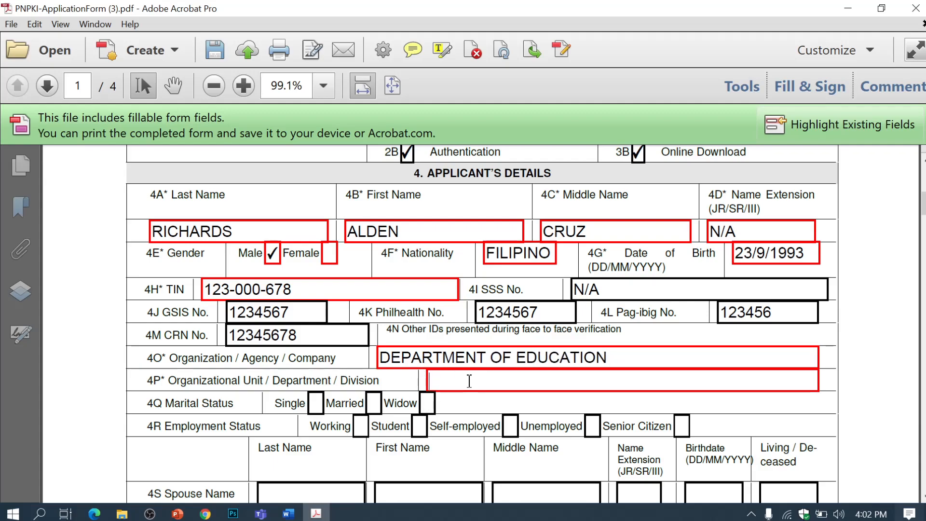
type("ORANI NAT")
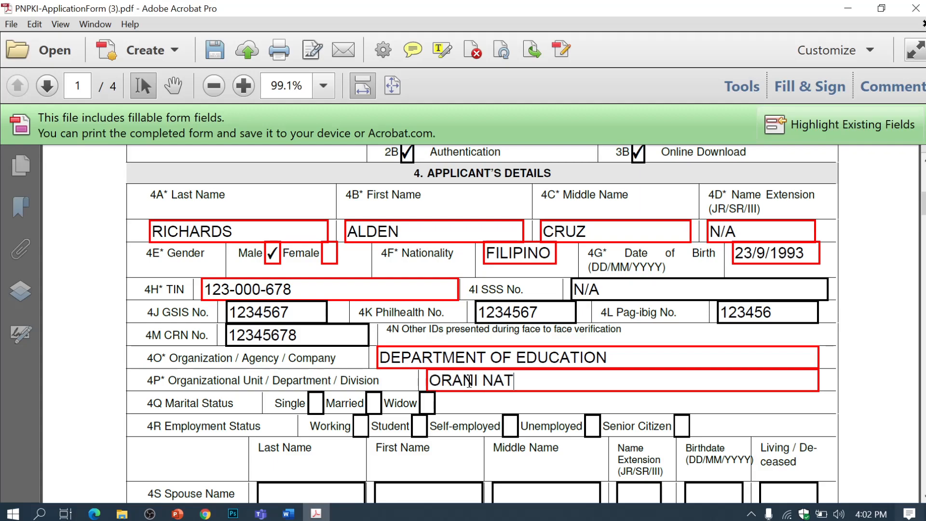
type("IONAL HI")
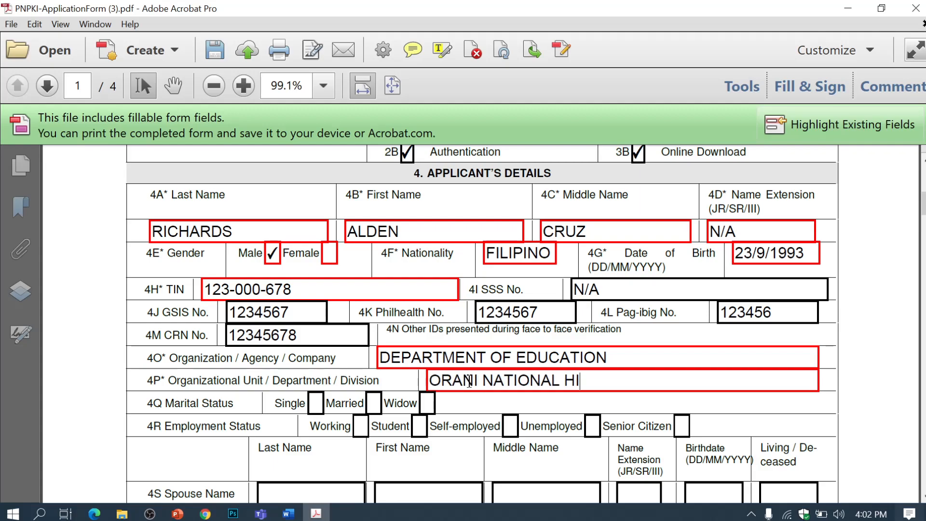
type("GHSC")
key("BackSpace")
key("BackSpace")
type("SCHOOL ")
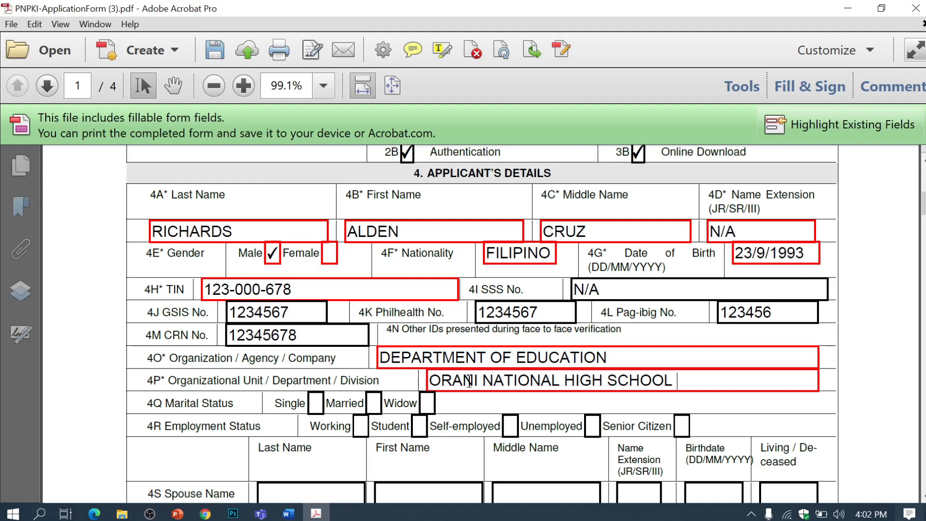
type("- MAIN")
type("JHS")
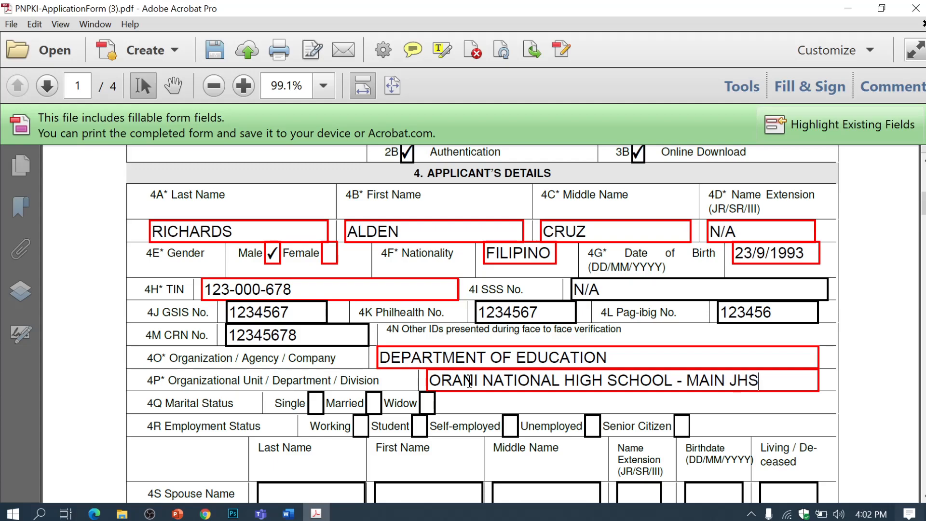
key("BackSpace")
key("BackSpace")
key("BackSpace")
Step: Finish the unit name with SHS and check Single marital status and Working employment status
type("SHS")
scroll(246, 381, "down", 1)
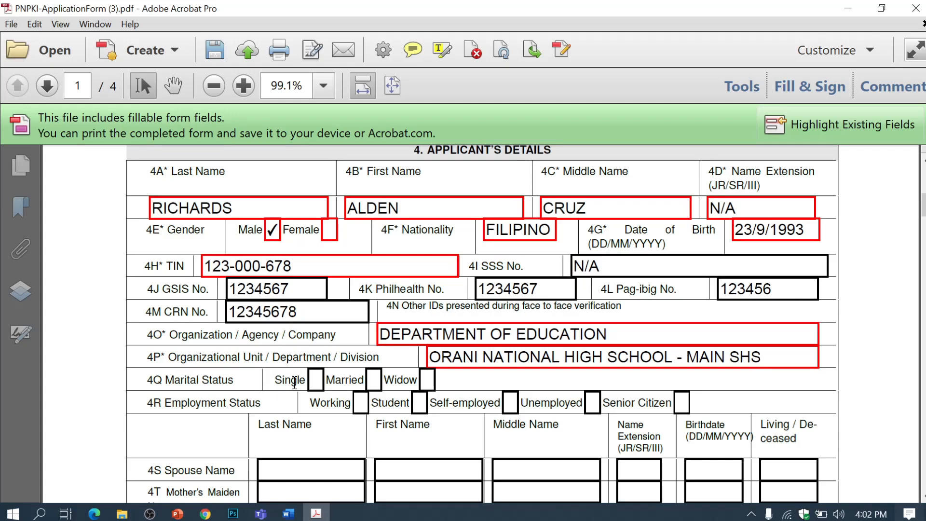
left_click(316, 381)
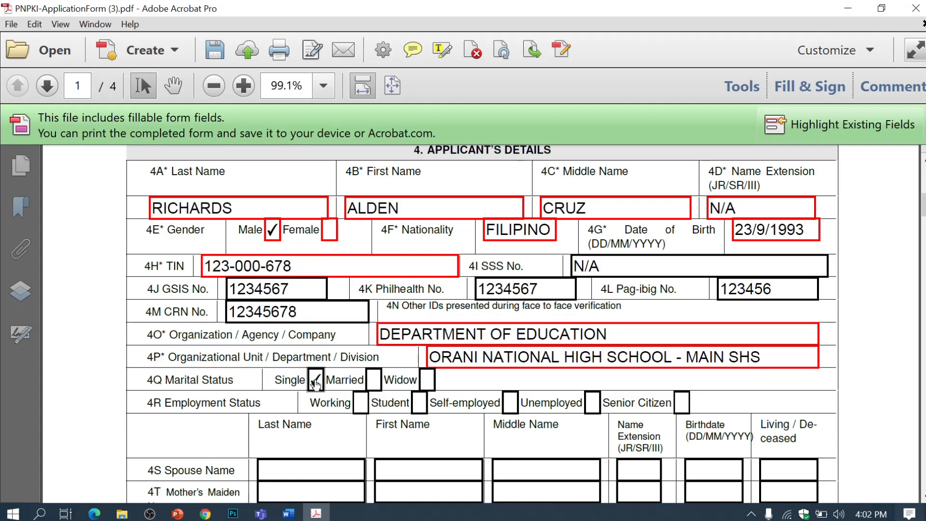
scroll(347, 367, "down", 3)
left_click(361, 332)
scroll(424, 350, "down", 1)
Step: Fill every spouse name, birthdate and status entry with N/A
left_click(321, 381)
type("N/AN/A")
key("Tab")
type("N/A")
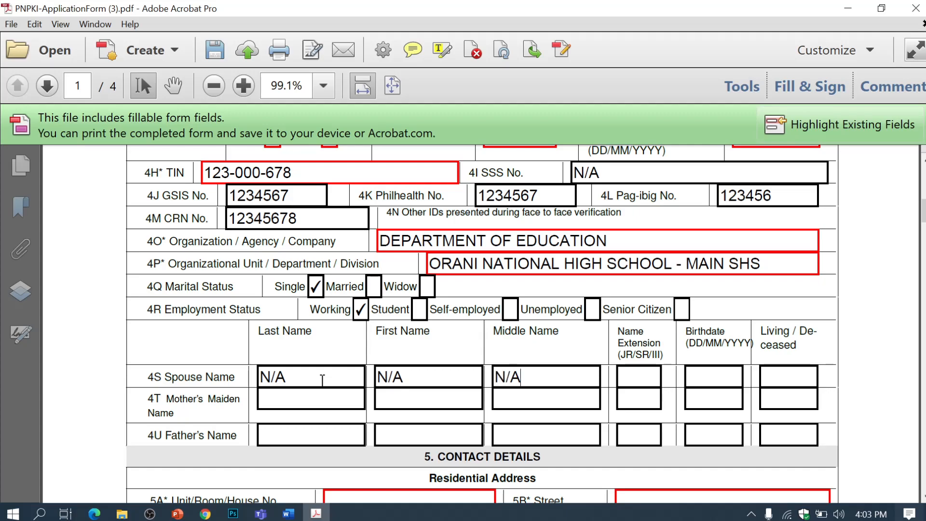
key("Tab")
type("N/A")
key("Tab")
type("N/A")
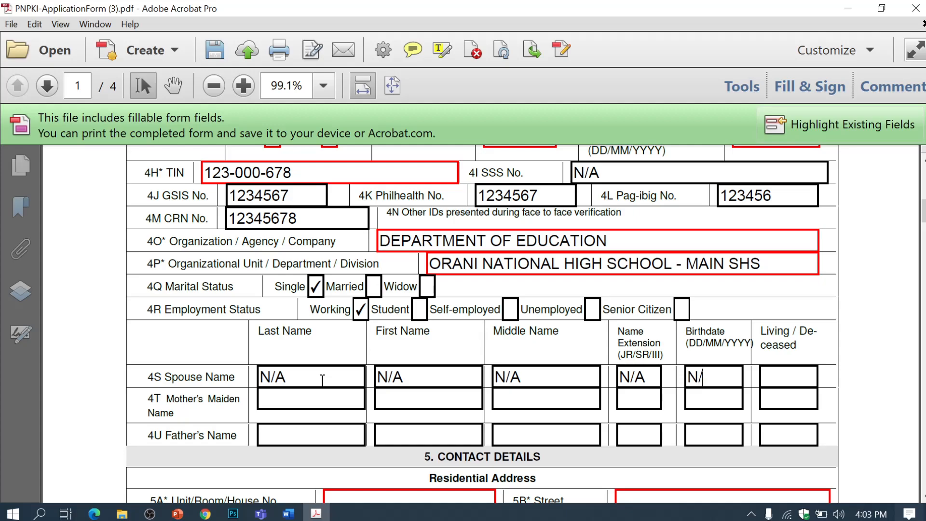
key("Tab")
type("N/A")
Step: Enter the mother's maiden name, extension N/A, her birthdate and status LIVING
left_click(291, 397)
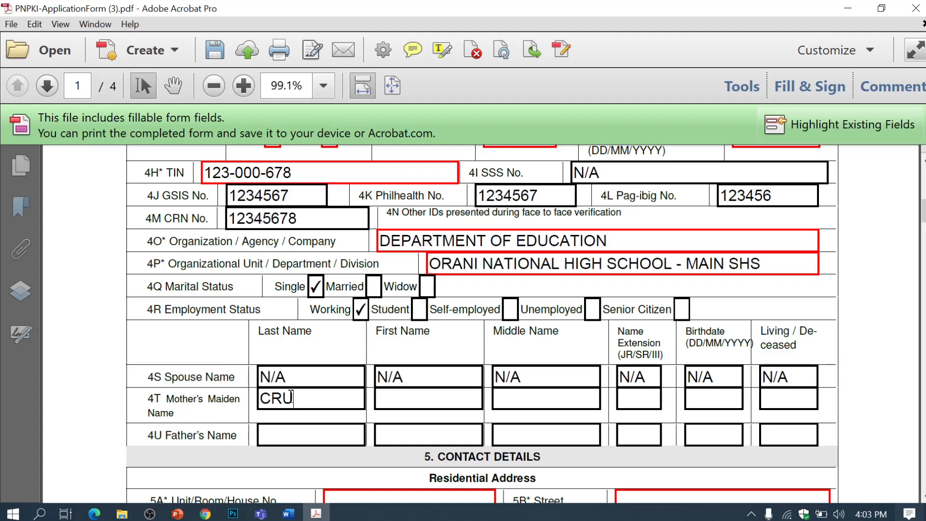
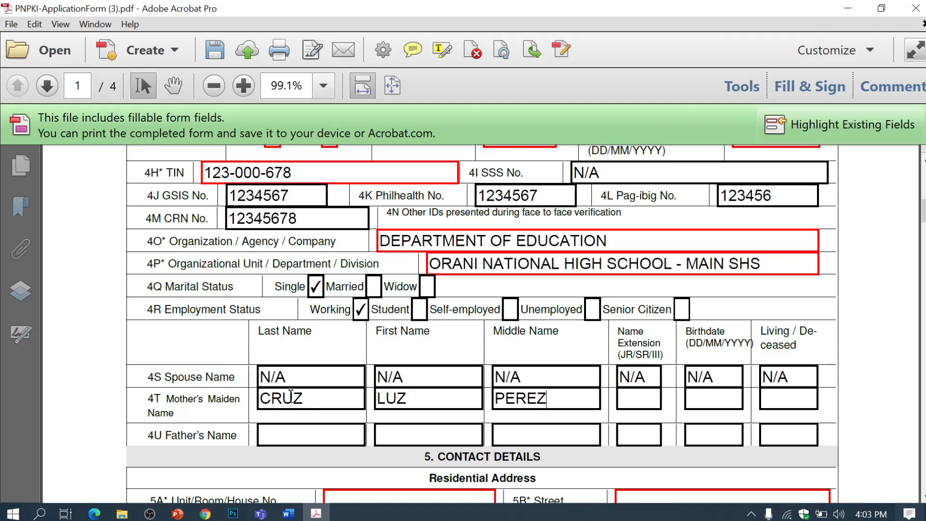
key("Tab")
type("N/A")
type("09")
type("/09/")
type("197")
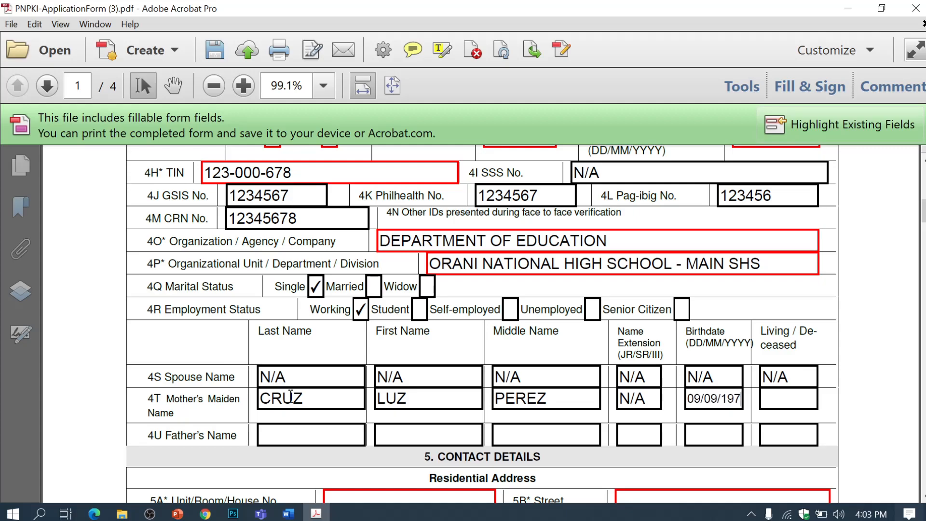
type("3")
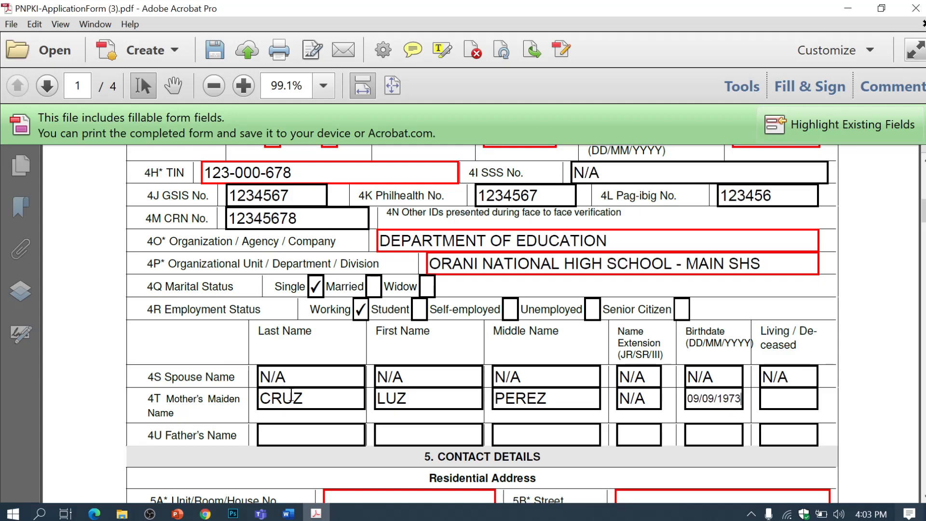
type("LIVING")
Step: Enter the father's last, first and middle names, extension N/A and his birthdate
key("Tab")
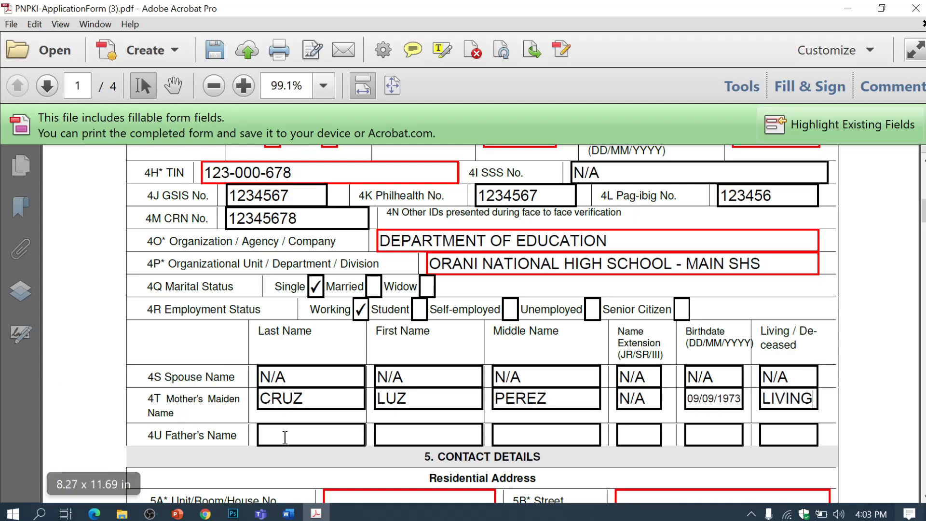
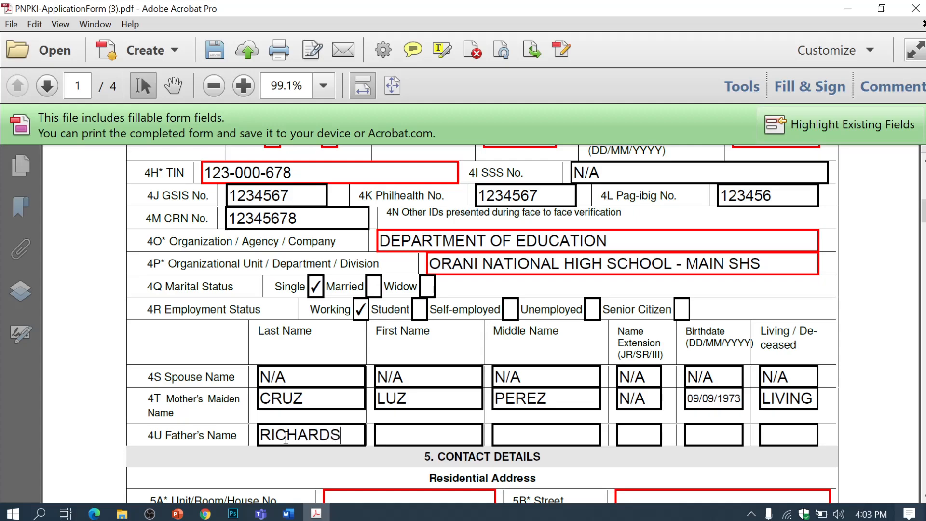
key("Tab")
key("Tab")
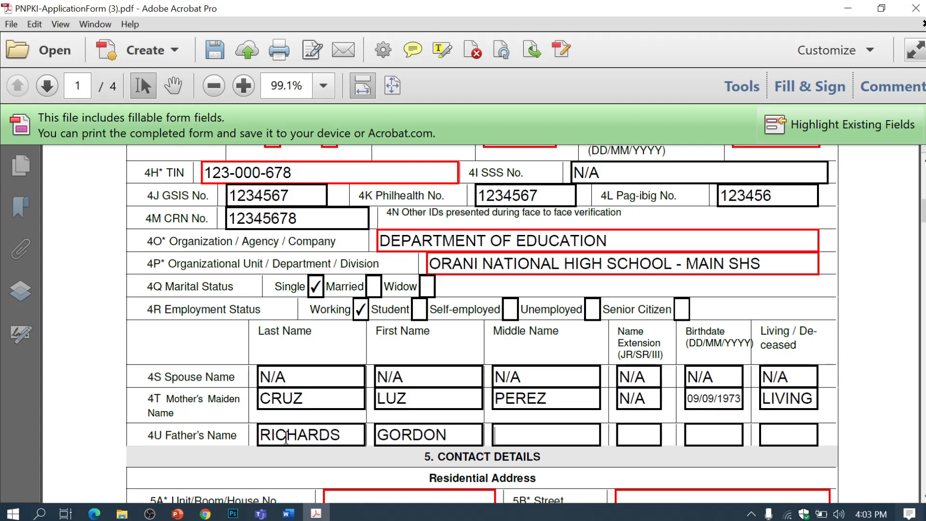
left_click(624, 434)
type("N/A")
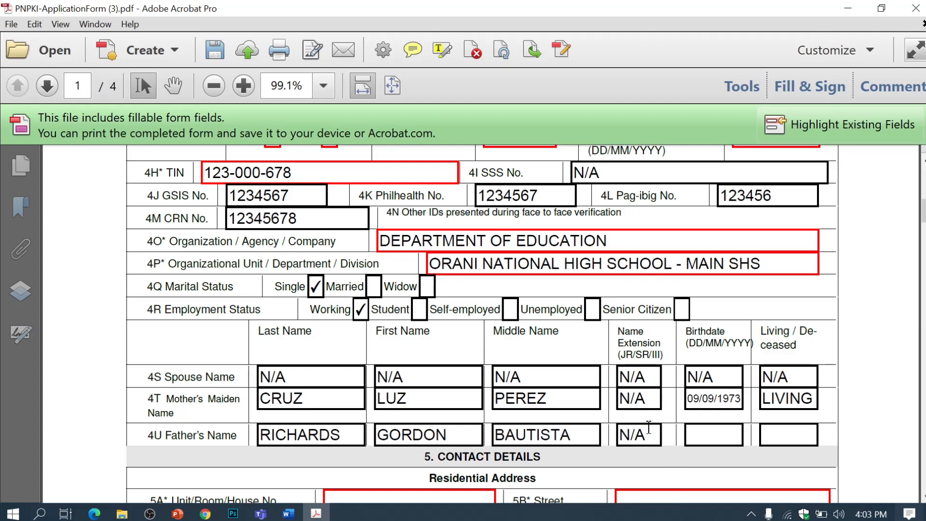
left_click(709, 434)
type("09/10.")
key("BackSpace")
type("/1972")
left_click(787, 426)
Step: Set the father's status to LIVING and enter the residential house number, street, barangay, municipality, province and zip
type("LIVING")
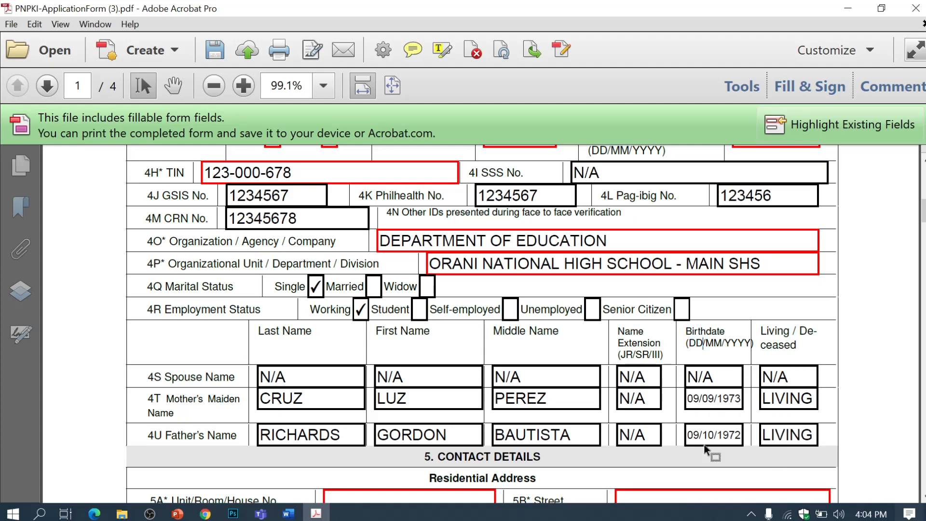
scroll(704, 445, "down", 3)
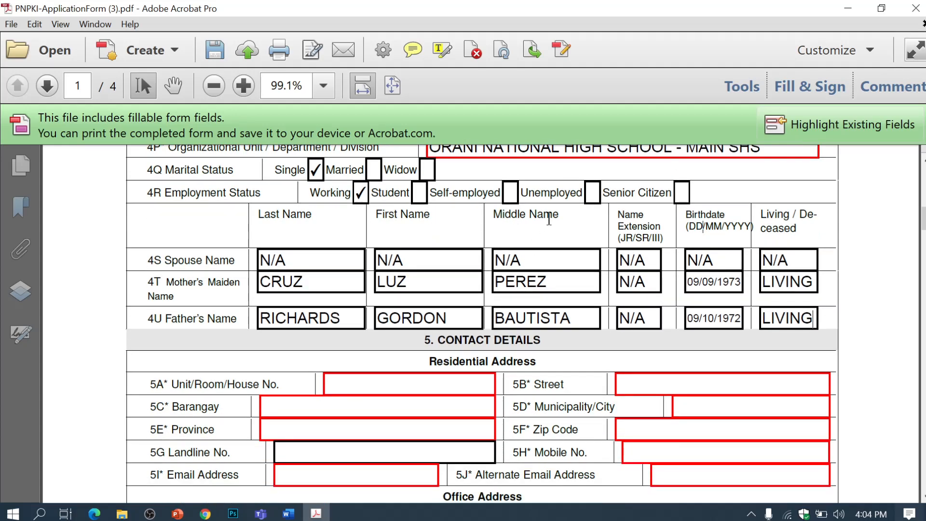
scroll(502, 214, "down", 1)
scroll(462, 265, "down", 1)
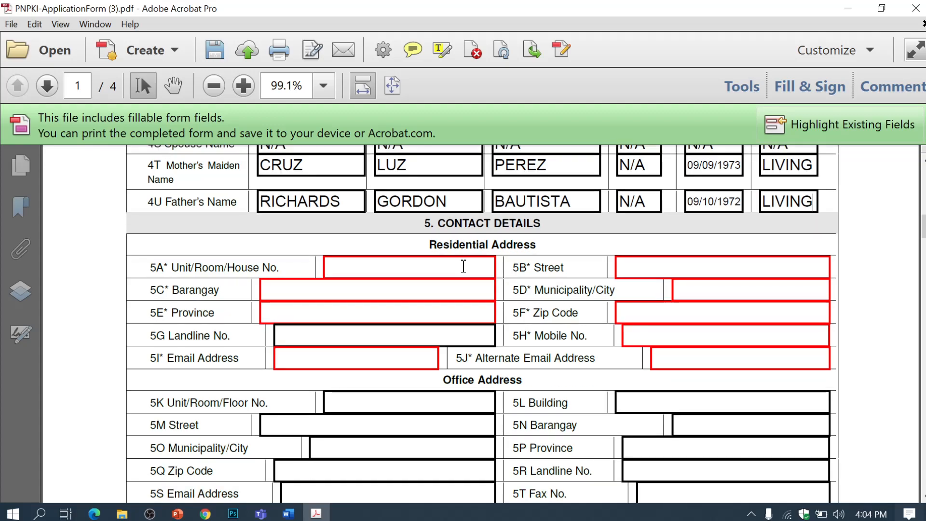
left_click(404, 266)
type("123")
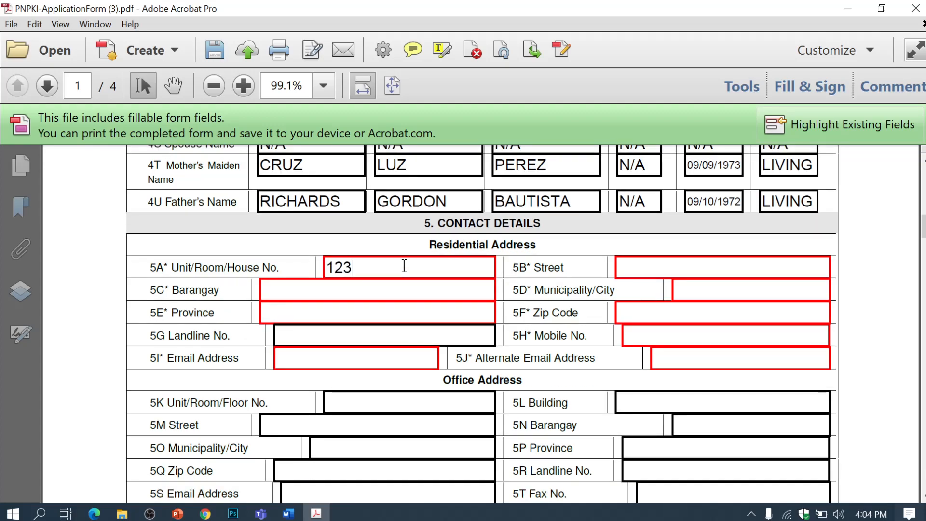
left_click(368, 298)
type("T")
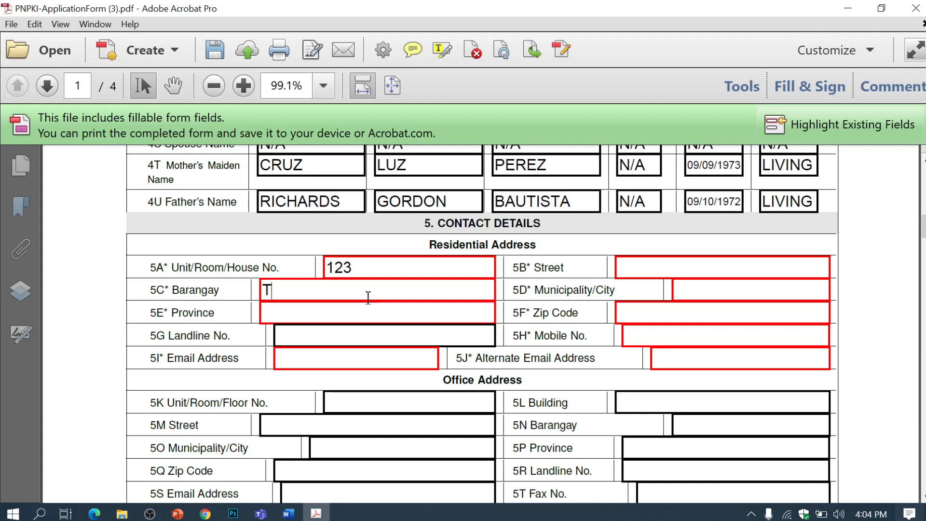
type("UGATOG")
left_click(347, 311)
type("BATAAN")
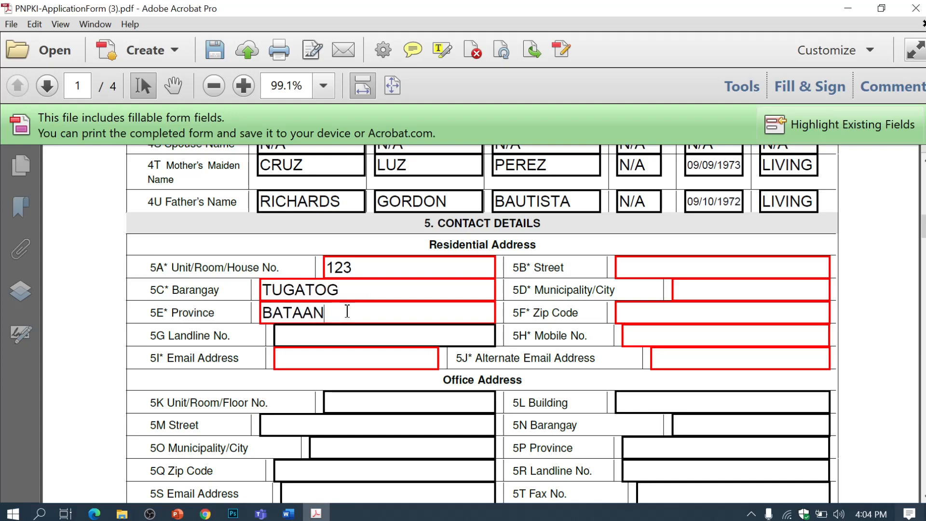
left_click(634, 268)
type("SITIO KA")
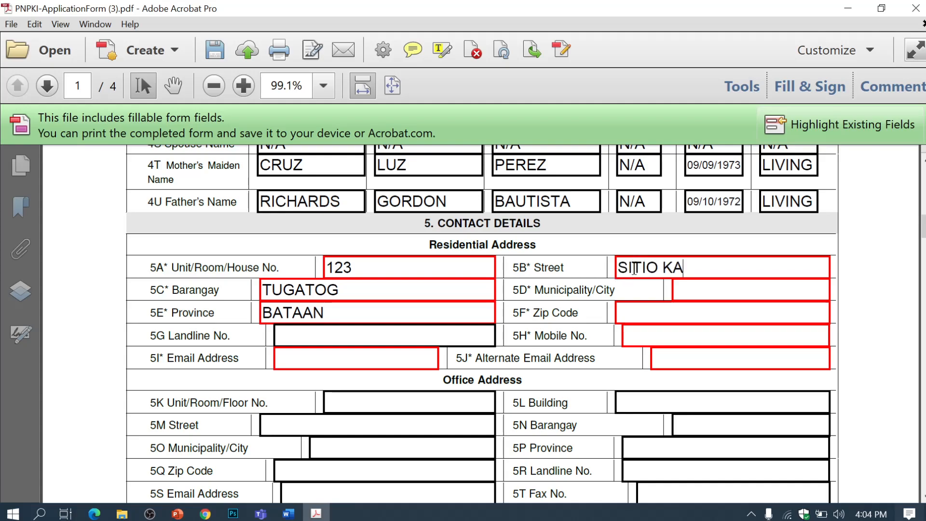
type("WAYAN")
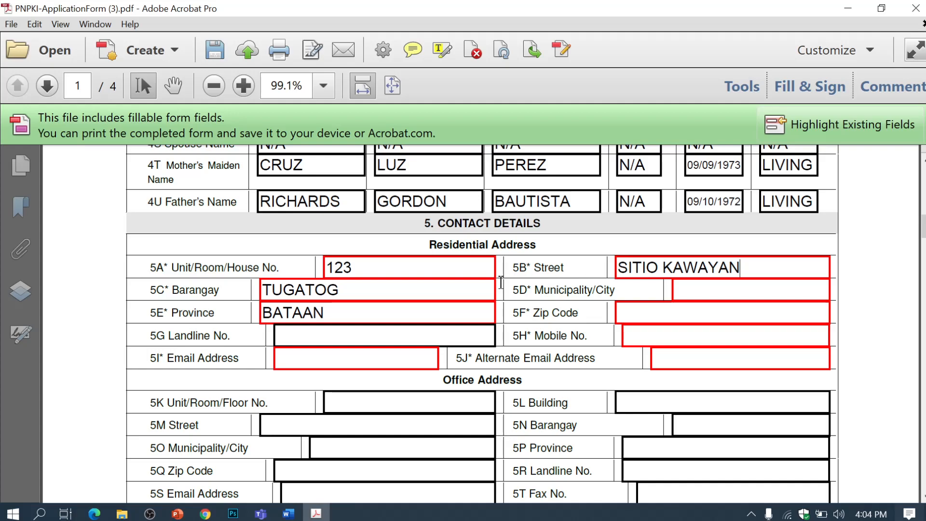
left_click(686, 290)
type("ORANI")
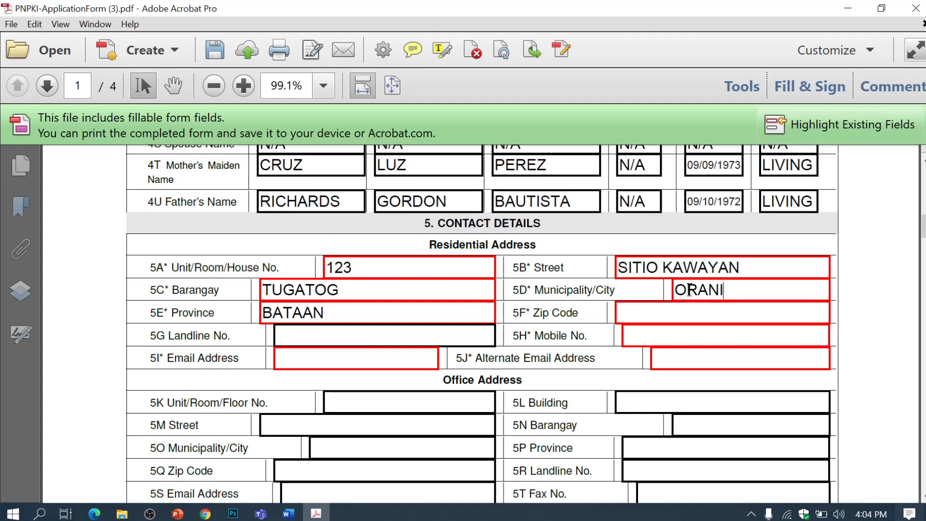
left_click(690, 312)
type("2112")
Step: Enter landline N/A, the mobile number, and the primary and alternate e-mail addresses
left_click(373, 334)
type("N/A")
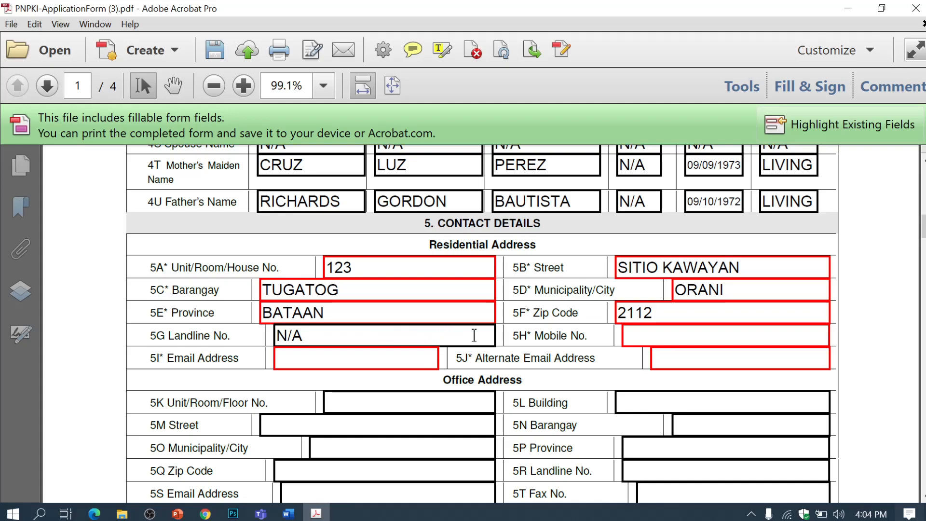
left_click(647, 336)
type("09091")
type("1234567")
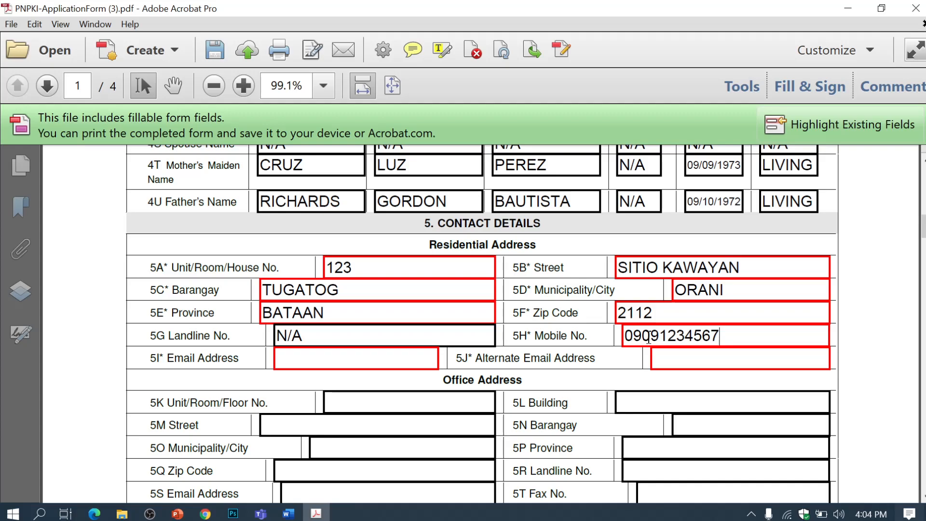
left_click(400, 361)
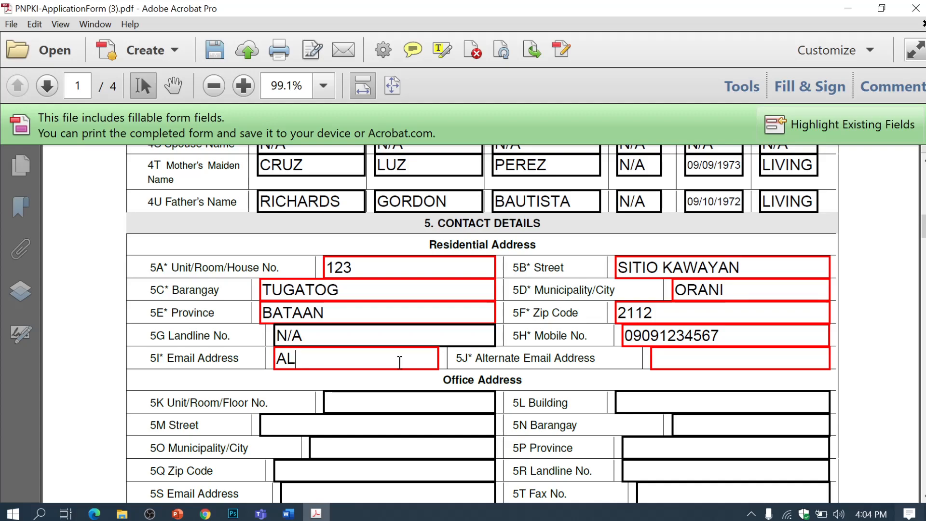
left_click(719, 361)
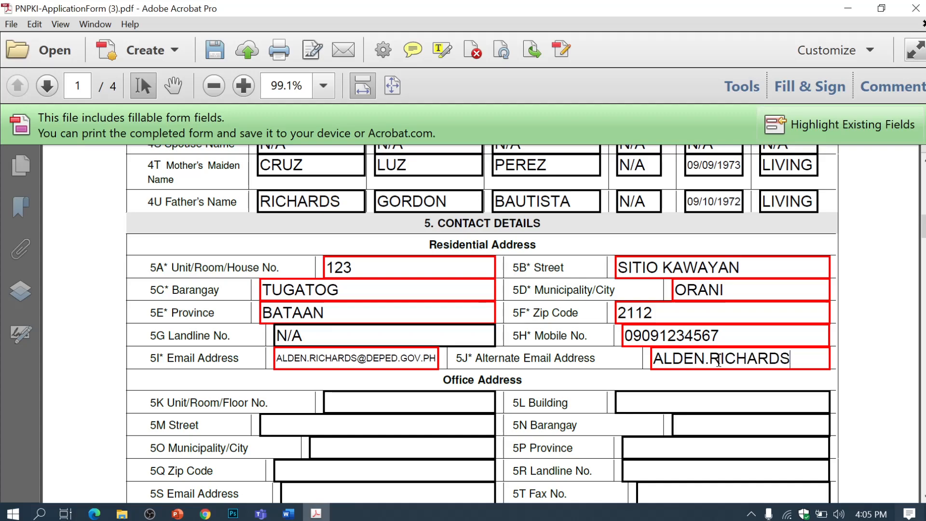
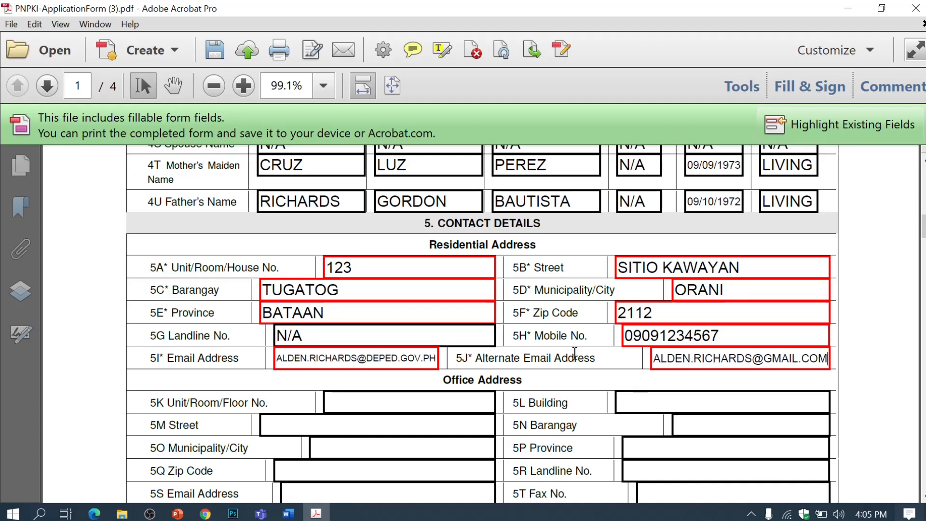
Step: Finish the alternate e-mail, enter N/A for office unit, then the office street and barangay
scroll(642, 367, "down", 2)
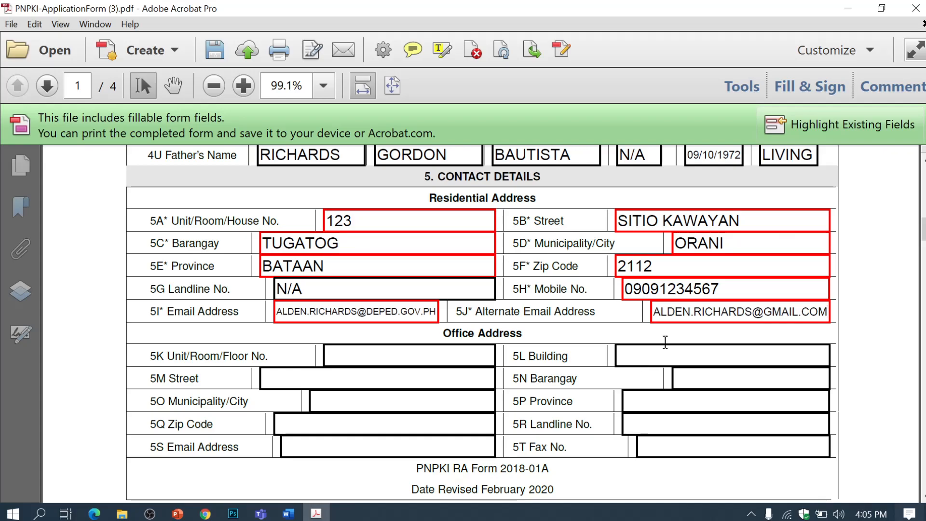
left_click(313, 288)
scroll(409, 293, "down", 2)
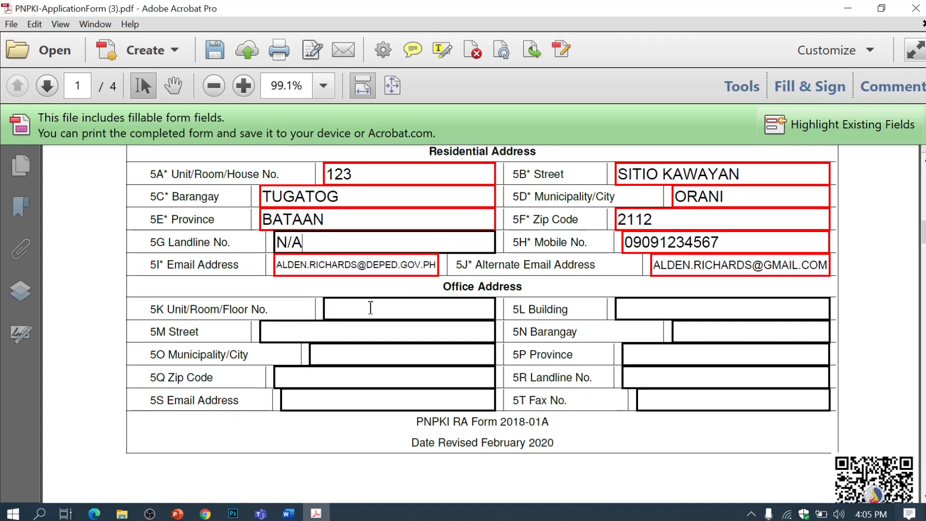
left_click(401, 306)
type("N")
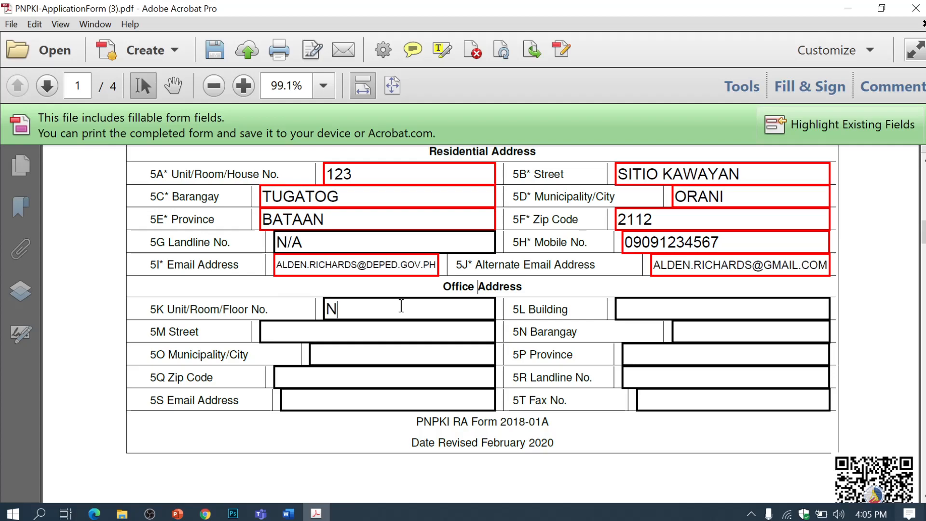
type("/A")
left_click(651, 311)
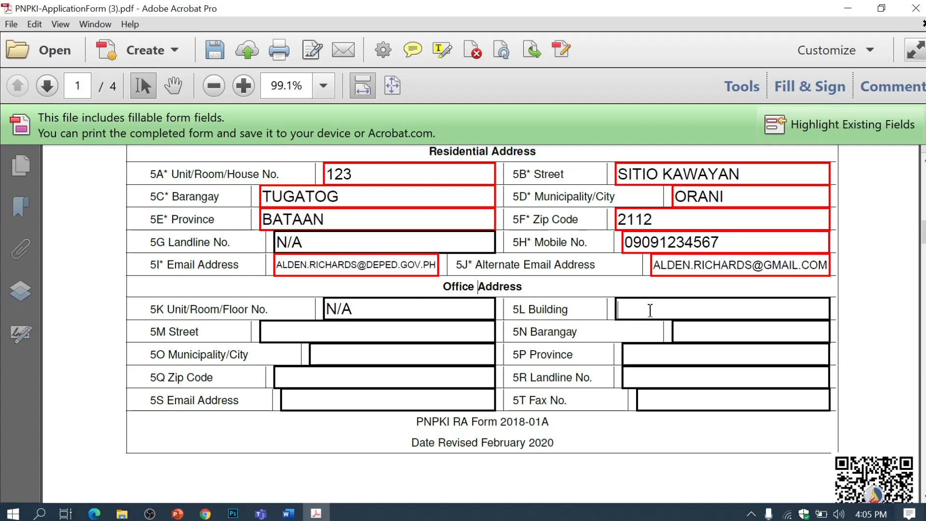
type("N/A")
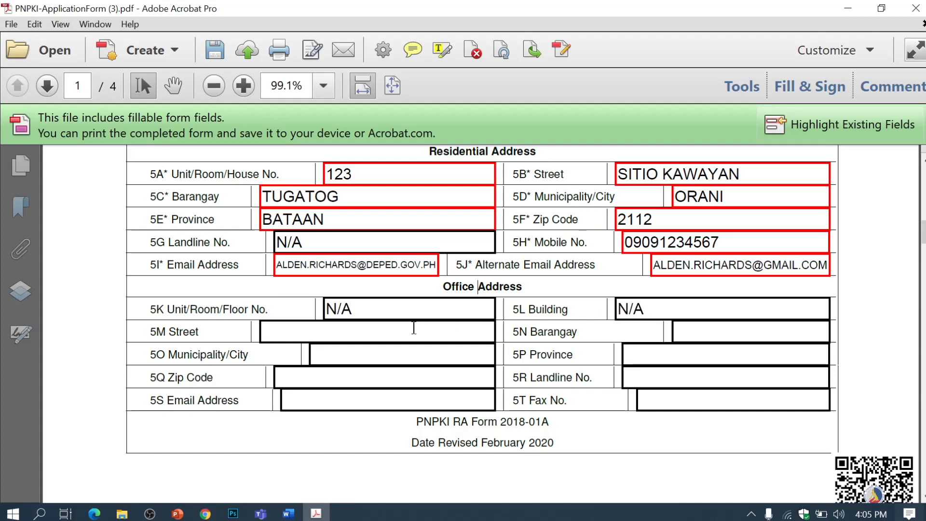
left_click(385, 340)
type("SITIO KAWAYAN")
left_click(782, 337)
type("TUHGAT")
key("BackSpace")
key("BackSpace")
key("BackSpace")
key("BackSpace")
type("GATOG")
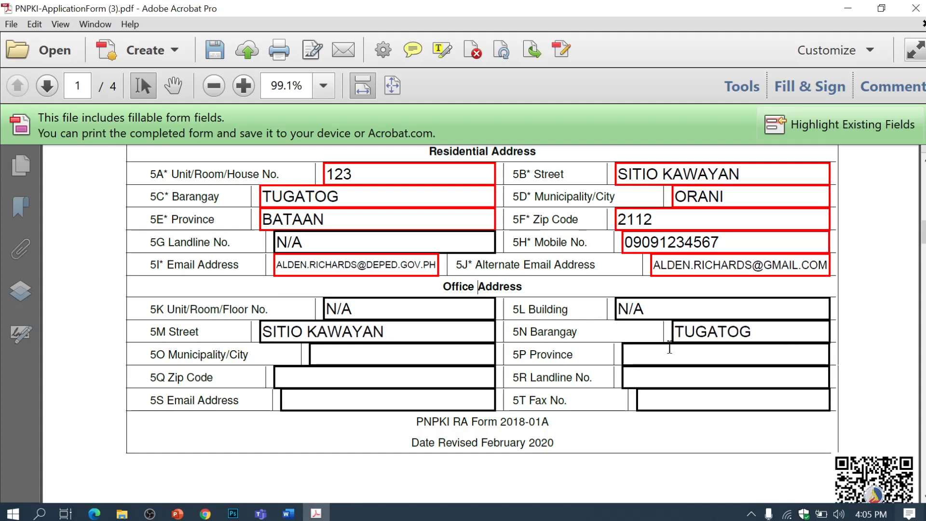
Step: Fill in office city, province and zip code, N/A landline and fax, and the office e-mail
left_click(433, 357)
type("ORANI")
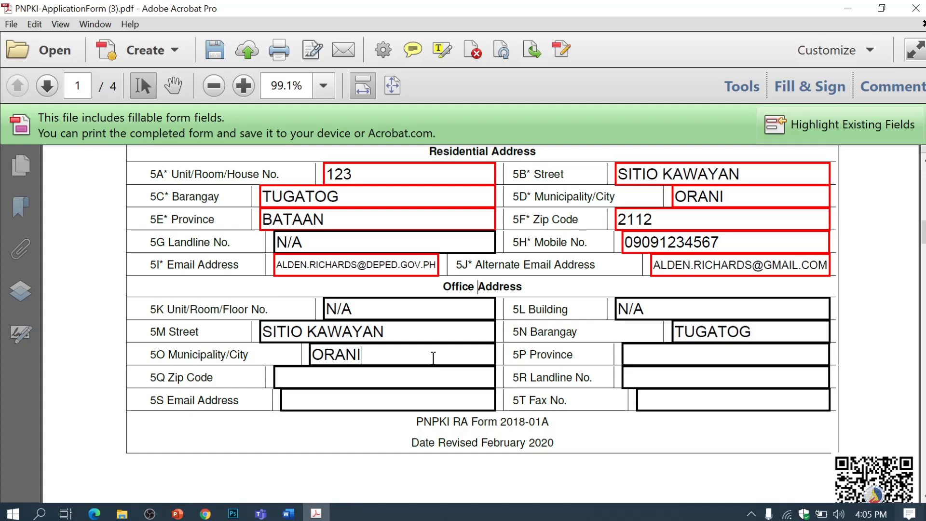
left_click(664, 355)
type("BATAAN")
left_click(433, 383)
type("2112")
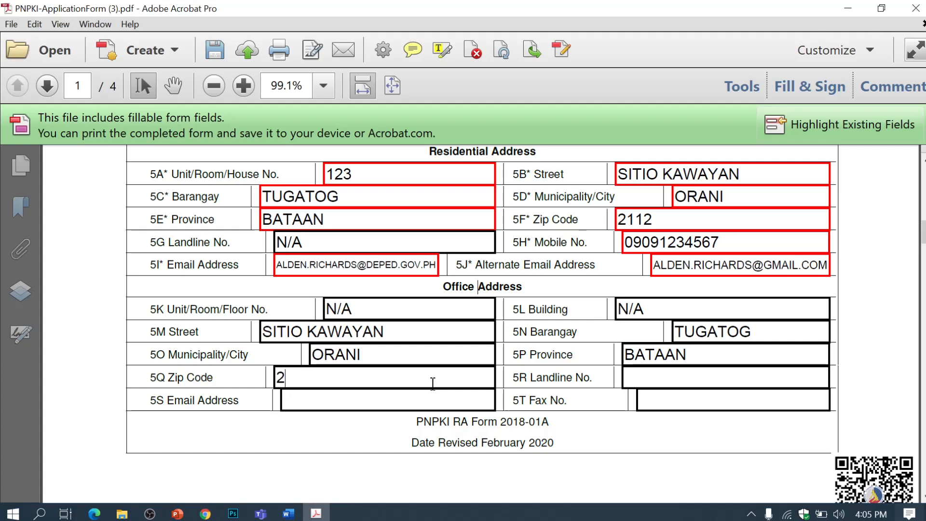
left_click(629, 380)
type("N/A")
left_click(367, 402)
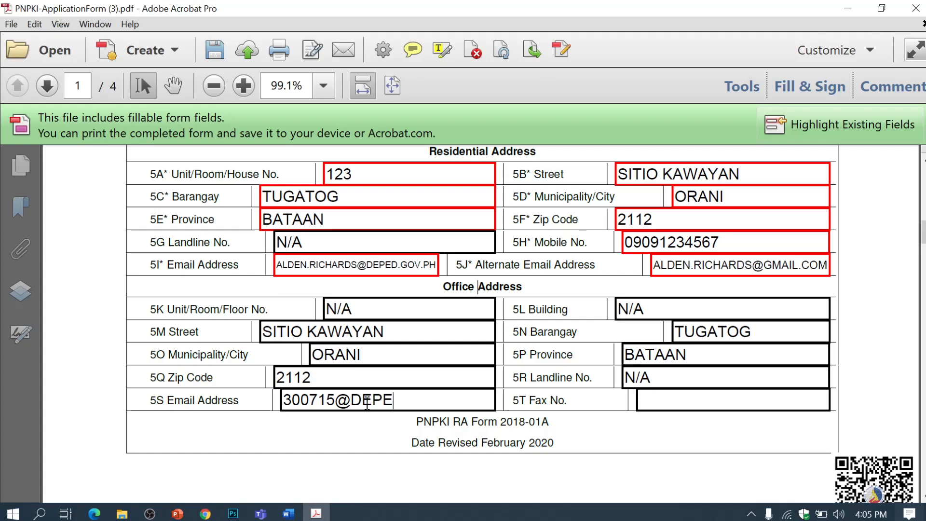
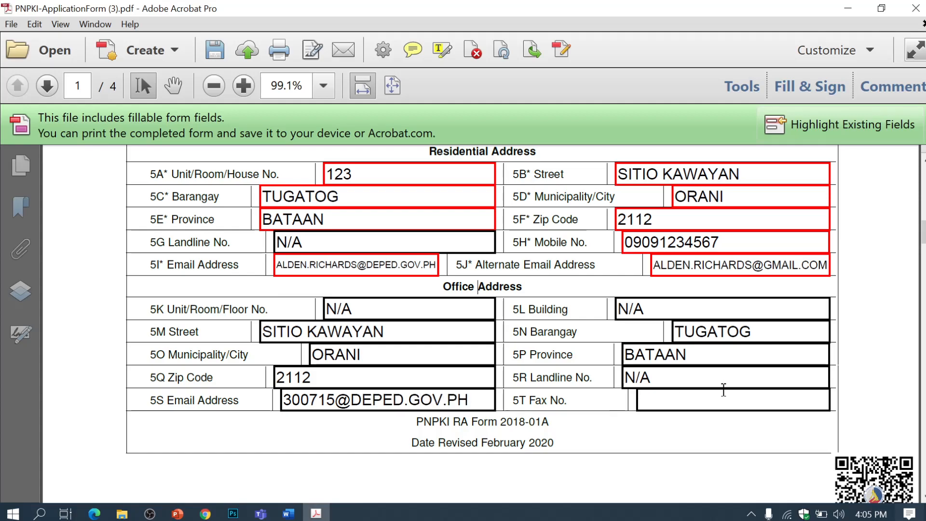
left_click(692, 403)
type("N/A")
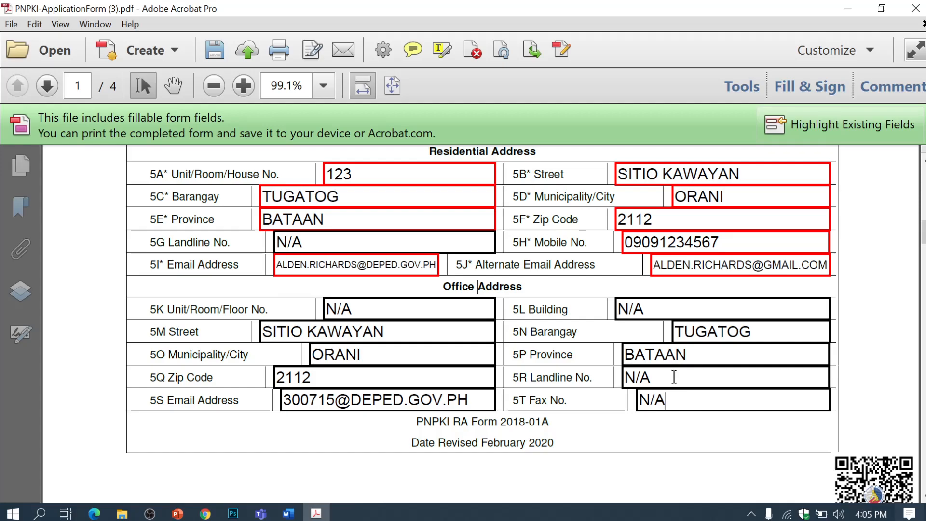
Step: Scroll through page 1 to check the filled entries, then down to page 2's Declaration
scroll(756, 333, "down", 2)
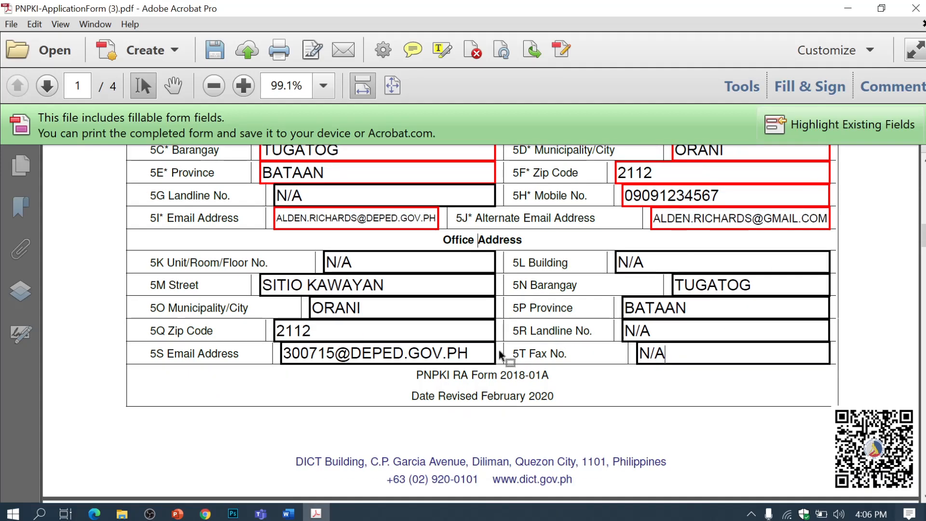
scroll(500, 354, "down", 9)
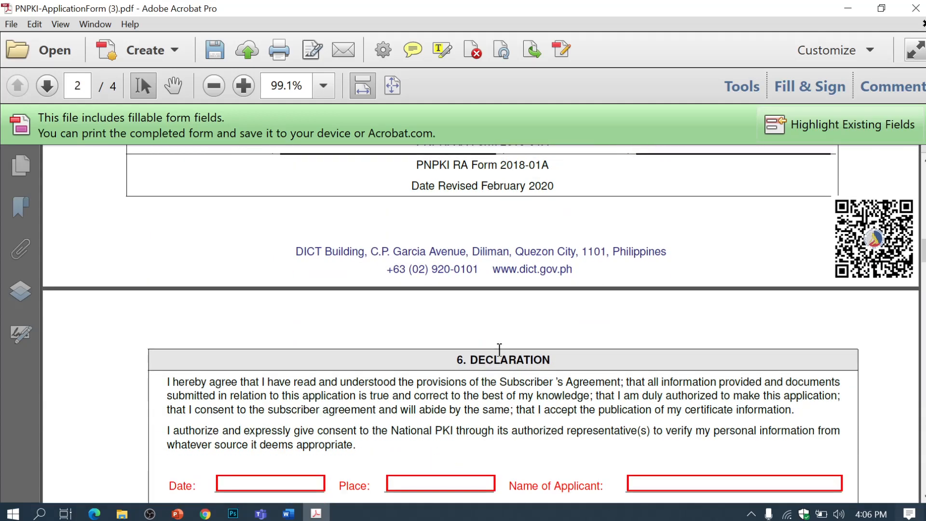
scroll(500, 349, "down", 3)
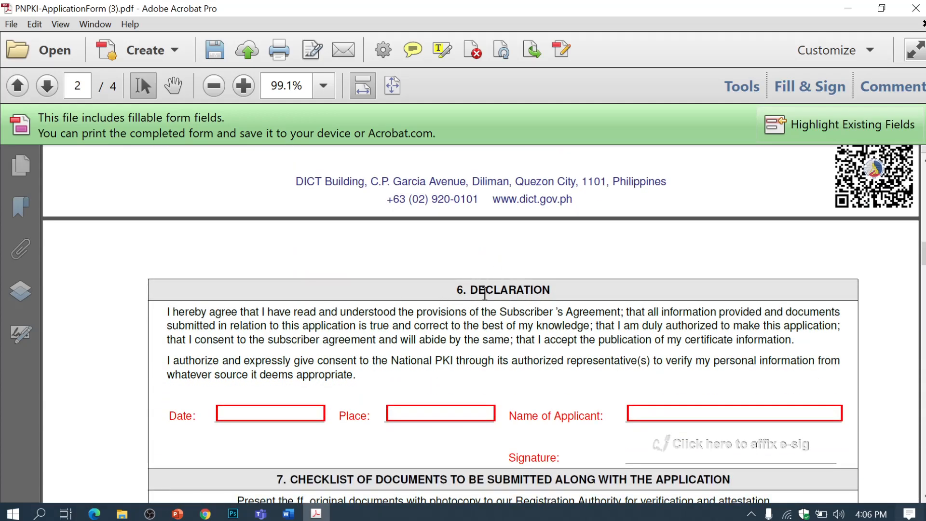
scroll(485, 292, "down", 3)
scroll(476, 299, "up", 9)
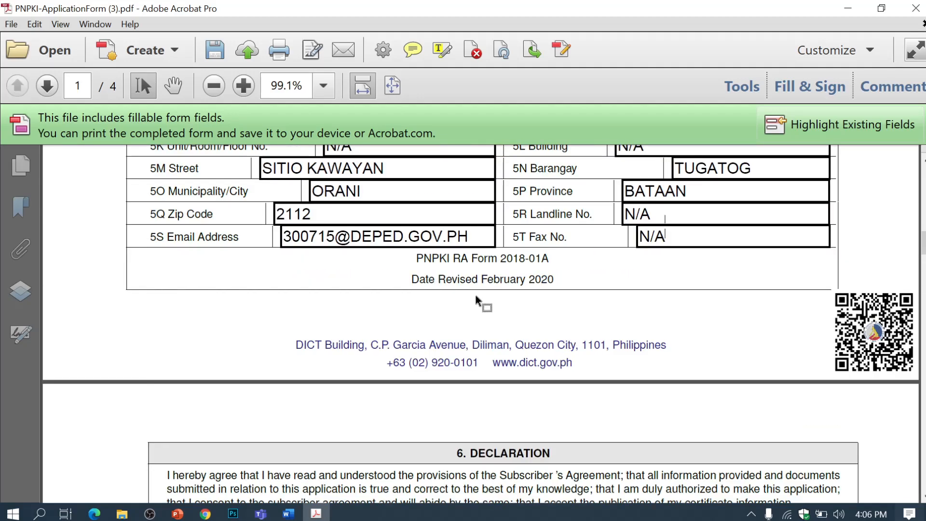
scroll(475, 295, "up", 5)
scroll(476, 295, "up", 15)
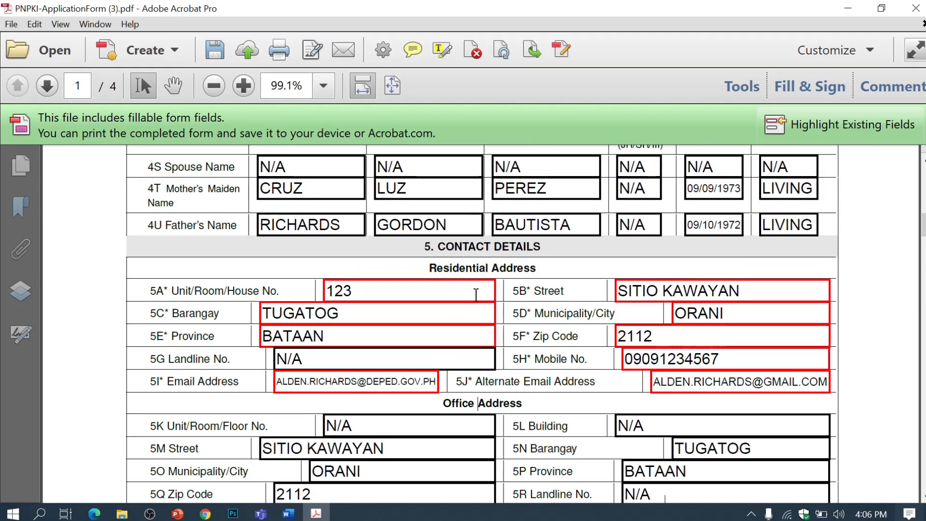
scroll(476, 295, "up", 12)
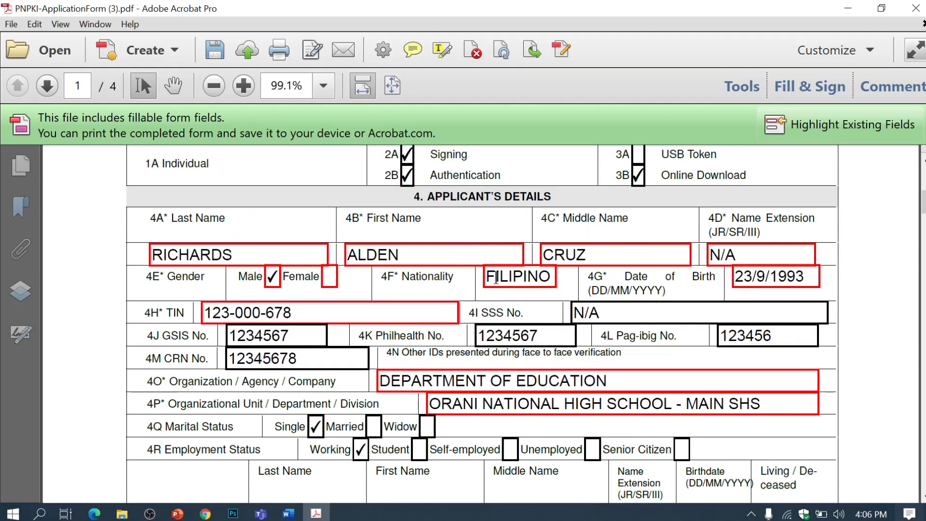
scroll(502, 269, "down", 7)
scroll(502, 269, "down", 20)
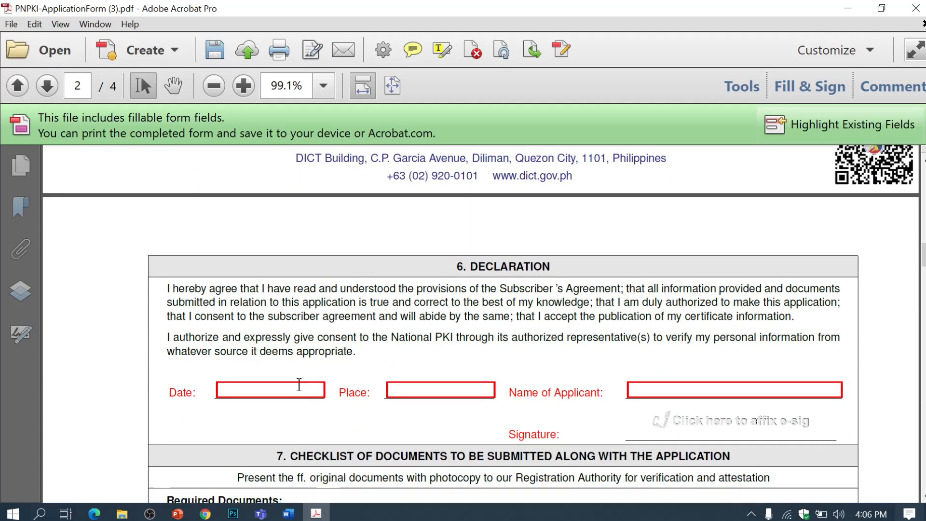
Step: Enter declaration date SEPTEMBER 17, 2021, the place of signing and the applicant's full name
left_click(299, 384)
type("SEPTEMBER")
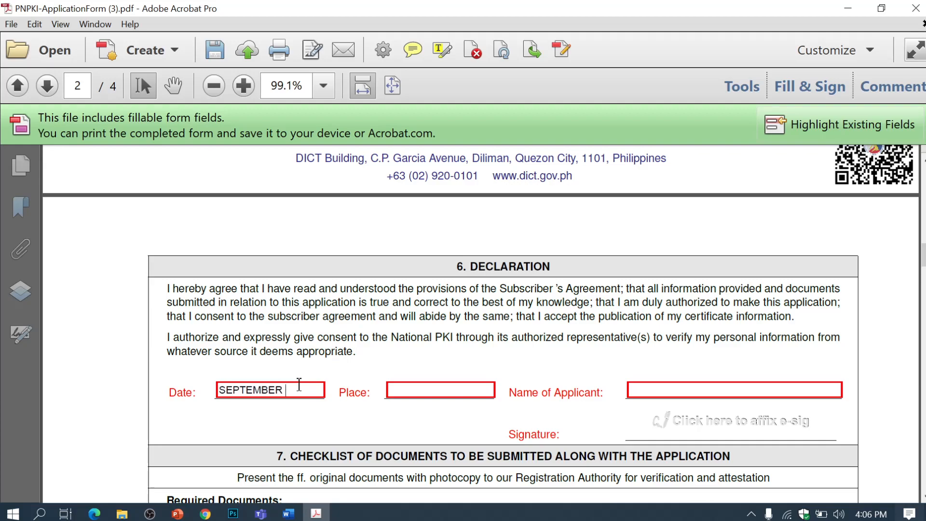
type(" 17, 2021")
left_click(404, 387)
type("ORANI, BATAAN")
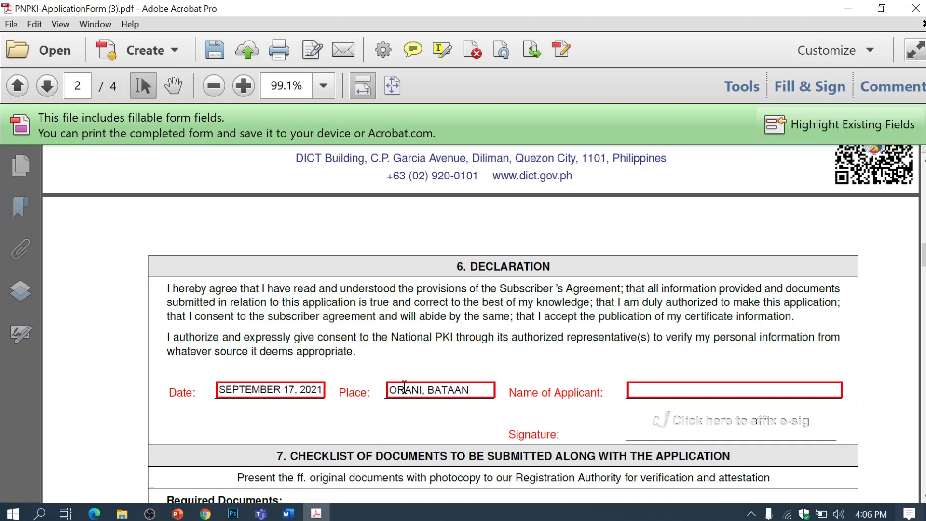
left_click(656, 385)
type("ALDEN C. RICHARDS")
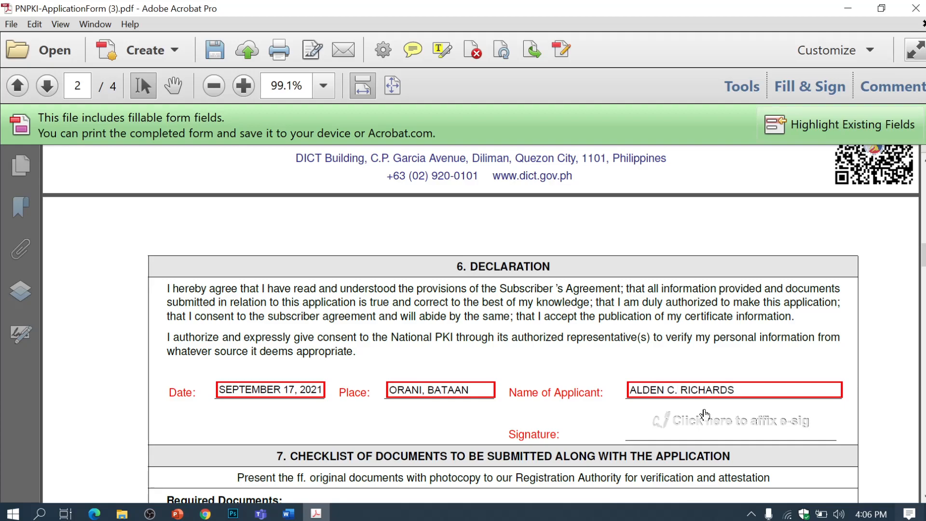
scroll(704, 414, "down", 1)
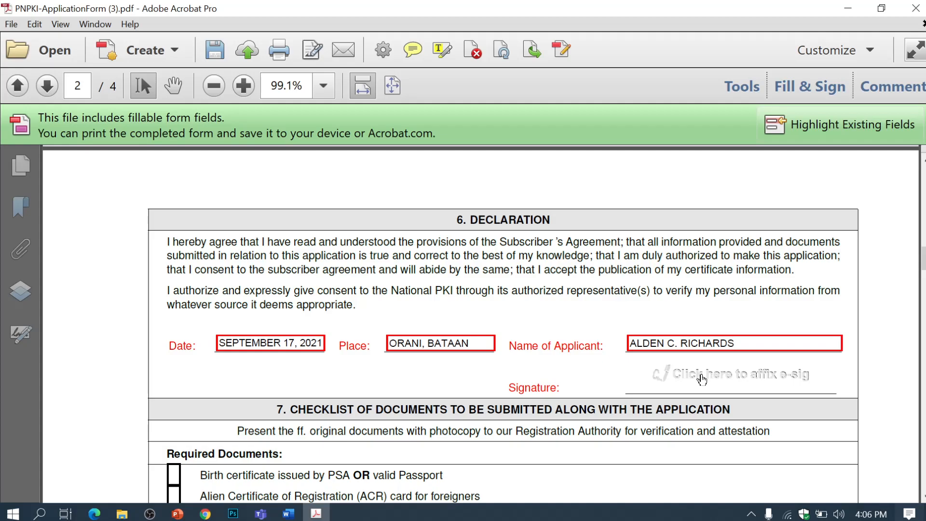
Step: Attach the PNG image 'sign' as the e-signature in the Declaration's Signature field
left_click(708, 381)
left_click(577, 60)
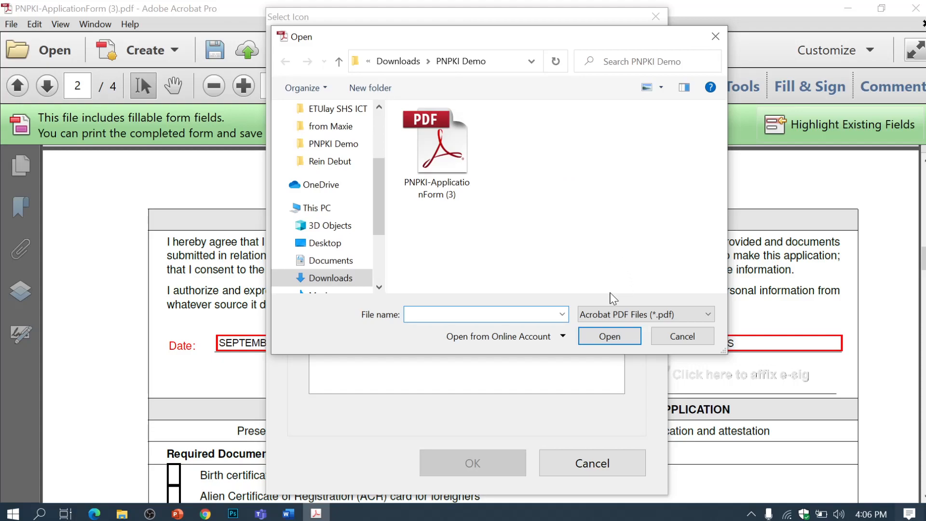
left_click(633, 316)
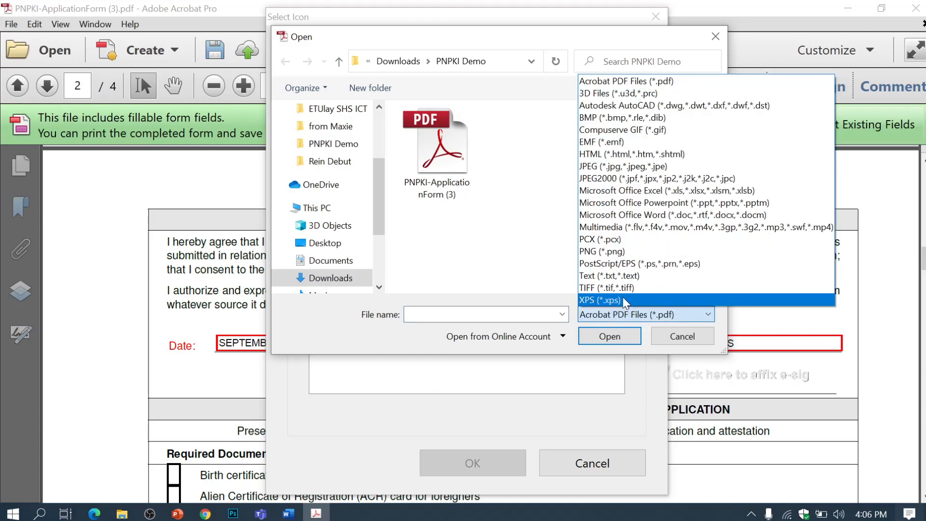
left_click(614, 251)
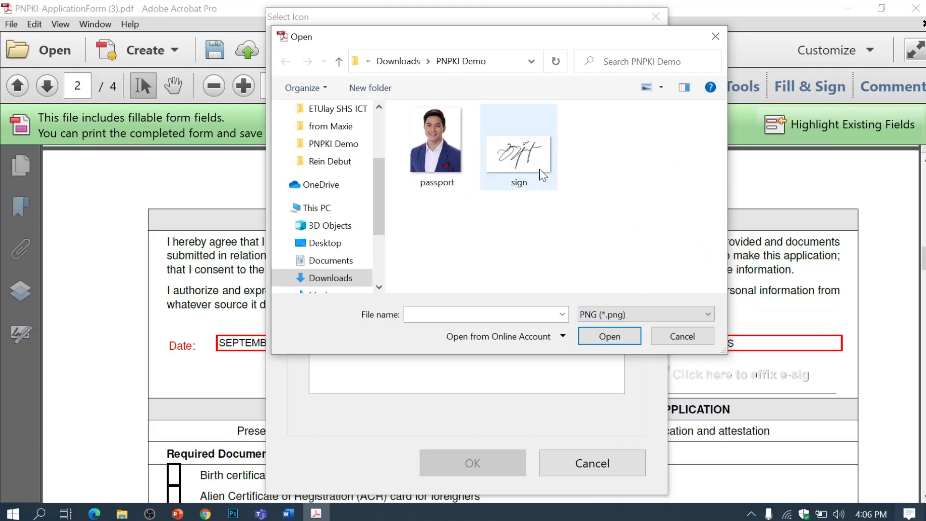
left_click(518, 152)
left_click(610, 336)
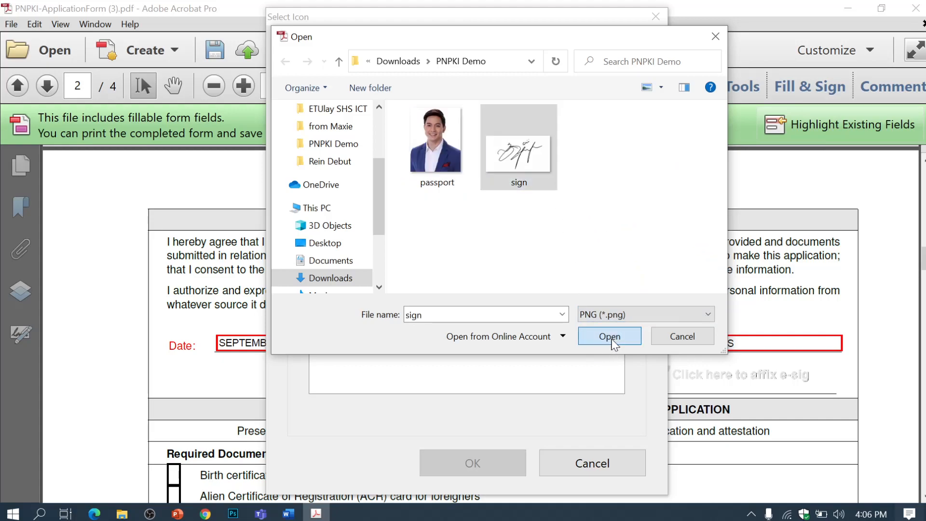
left_click(505, 462)
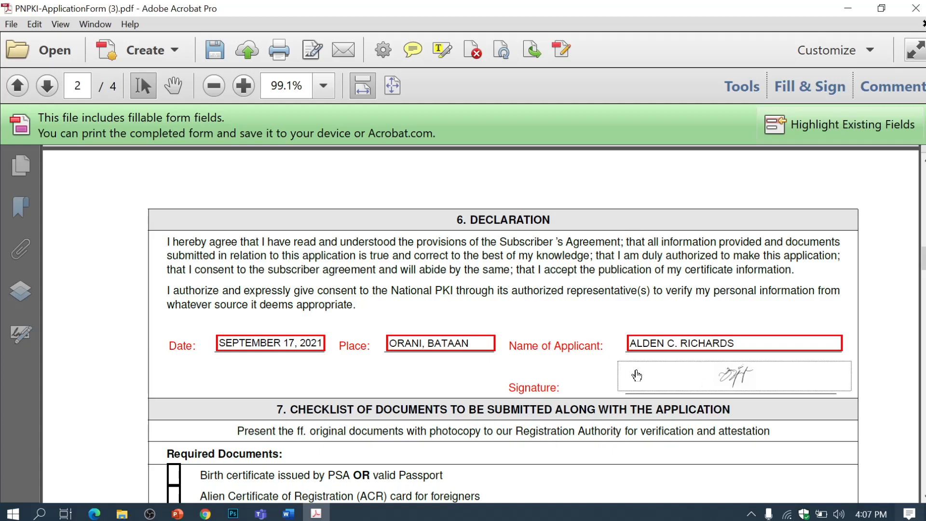
Step: Scroll through the checklist, disclaimer and Subscriber Agreement to the signature block on page 4
scroll(627, 357, "down", 10)
scroll(627, 358, "down", 15)
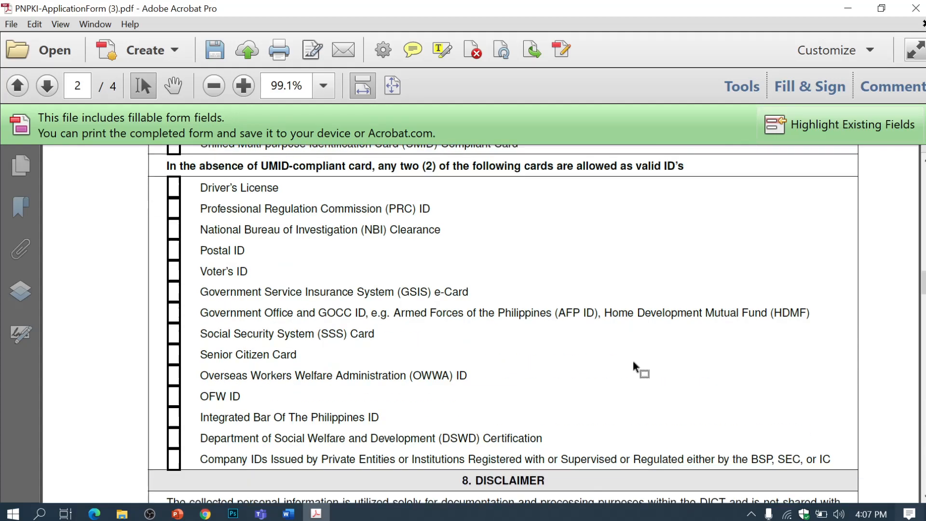
scroll(632, 360, "down", 5)
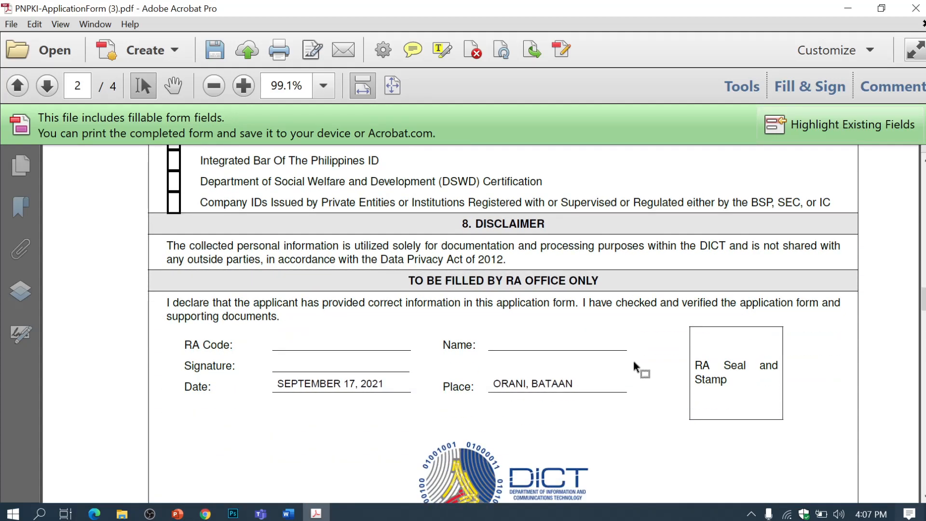
scroll(633, 361, "down", 2)
scroll(633, 360, "up", 10)
scroll(632, 360, "up", 14)
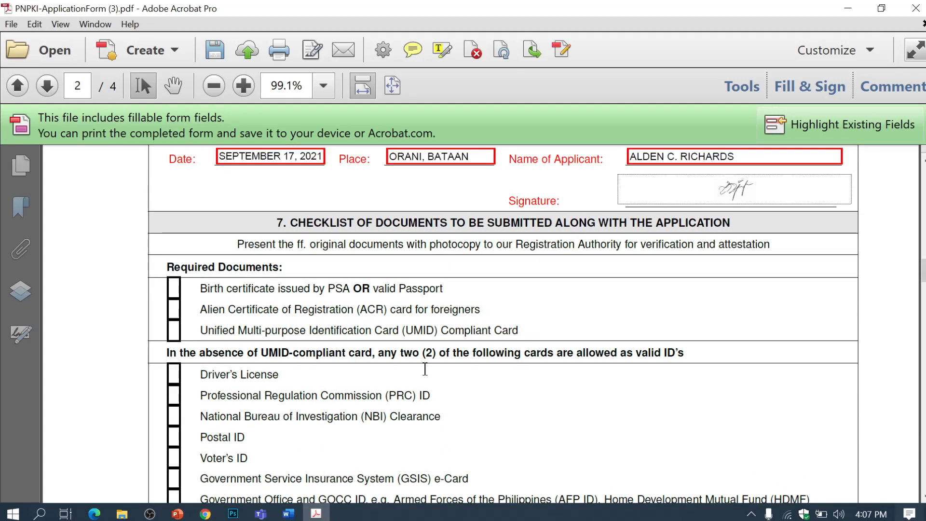
scroll(372, 319, "down", 20)
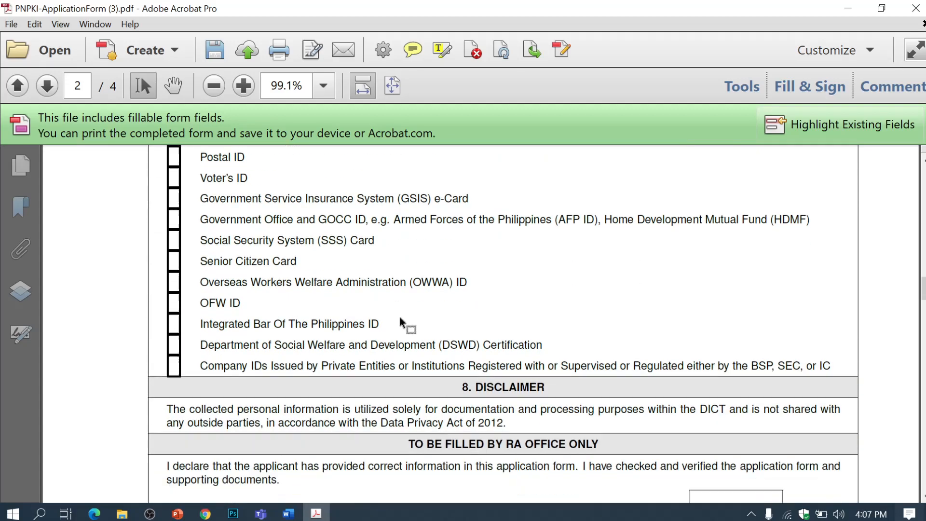
scroll(462, 320, "down", 12)
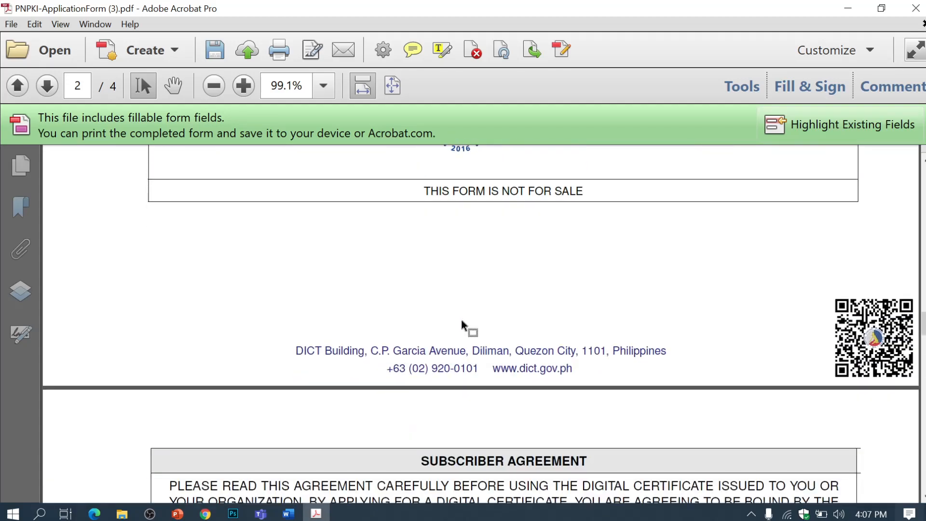
scroll(463, 322, "down", 7)
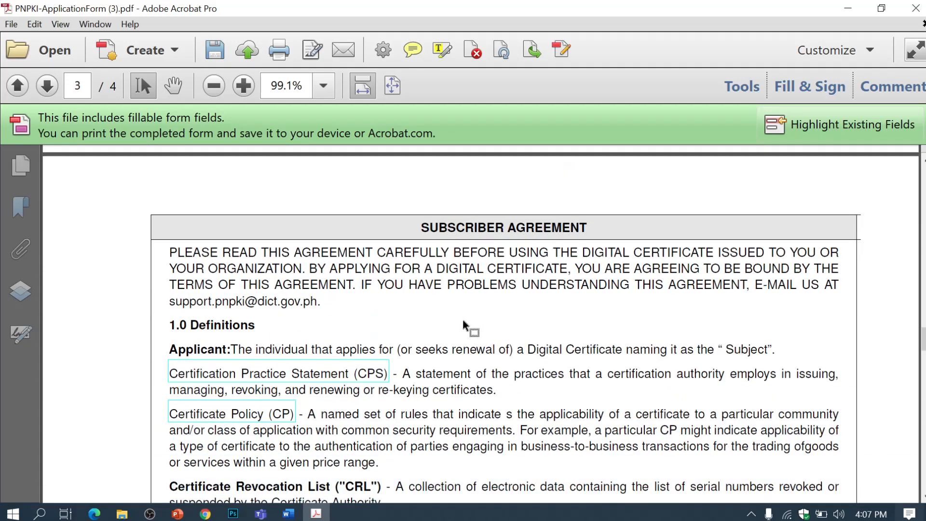
scroll(463, 322, "down", 4)
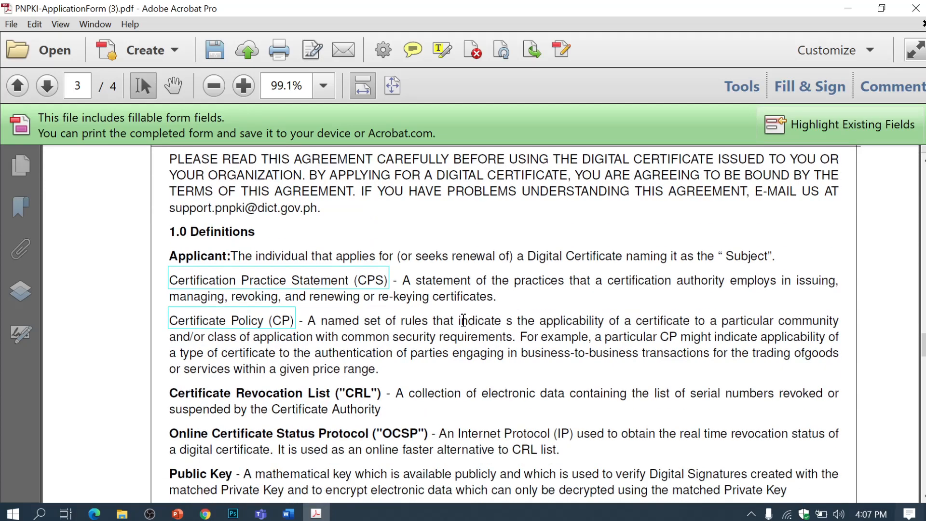
scroll(463, 320, "down", 20)
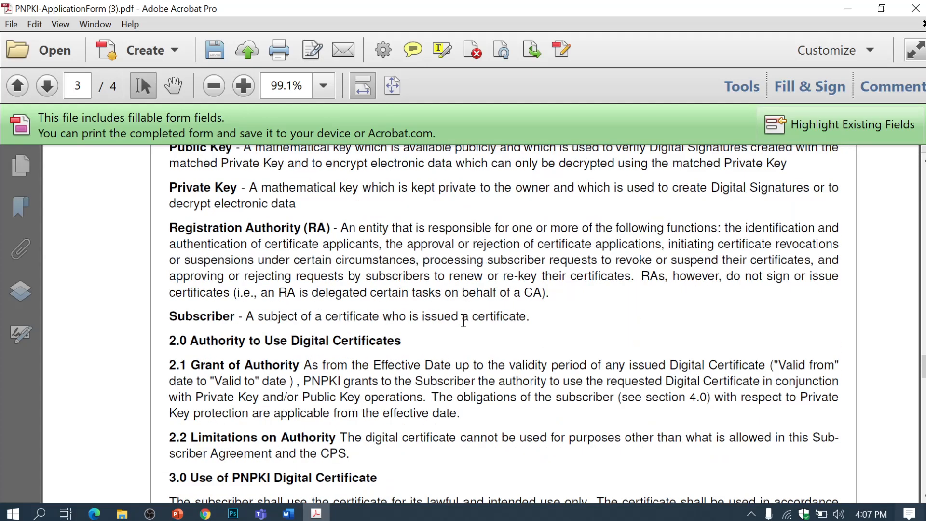
scroll(463, 322, "down", 6)
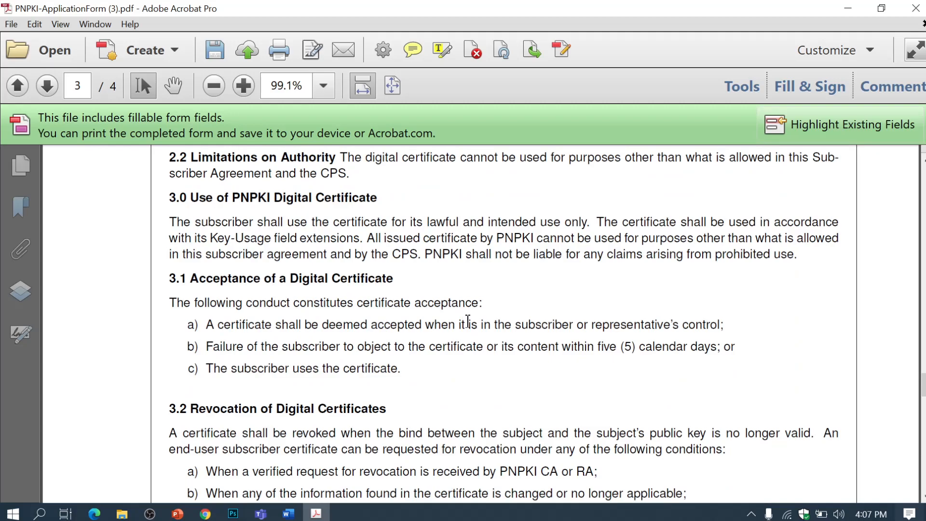
scroll(463, 320, "up", 12)
scroll(507, 343, "down", 10)
scroll(516, 337, "down", 20)
scroll(523, 340, "down", 20)
scroll(527, 338, "down", 10)
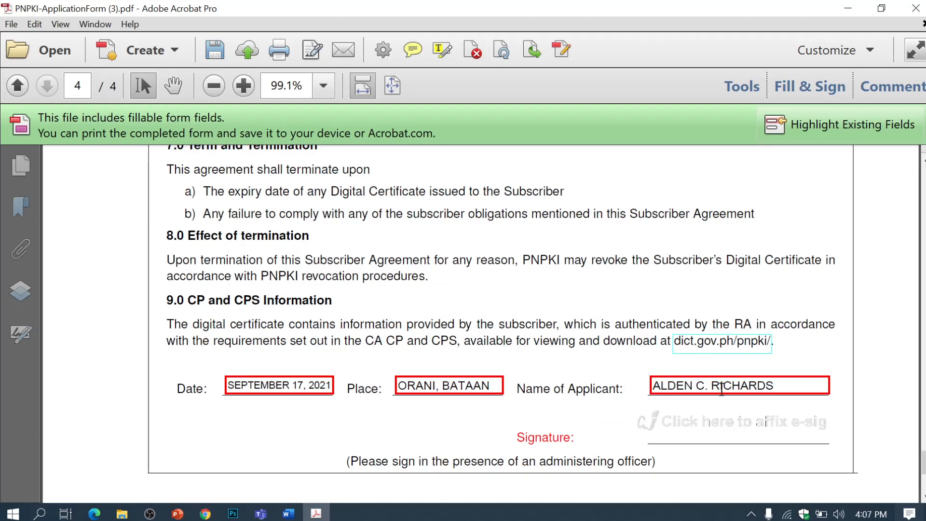
Step: Place the 'sign' PNG image into the Subscriber Agreement's signature box on page 4
left_click(688, 430)
left_click(558, 58)
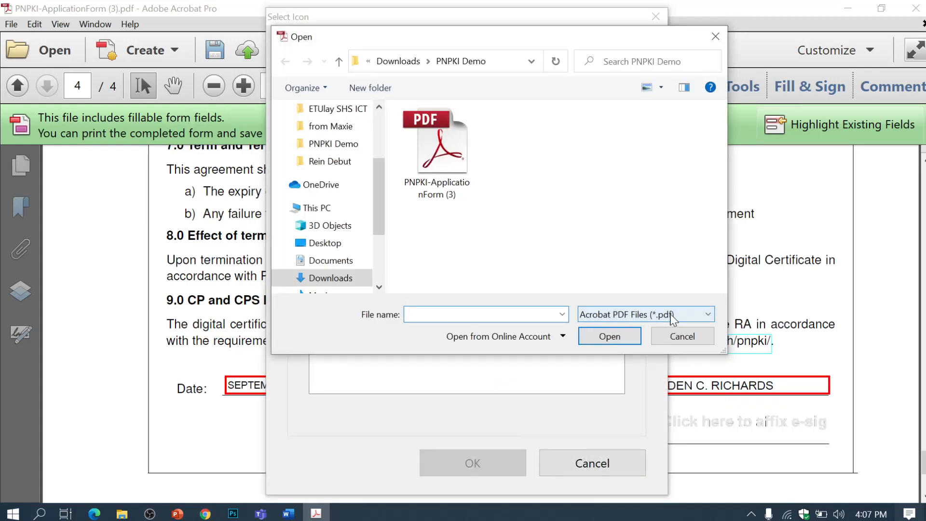
left_click(631, 314)
left_click(602, 251)
left_click(516, 145)
left_click(609, 336)
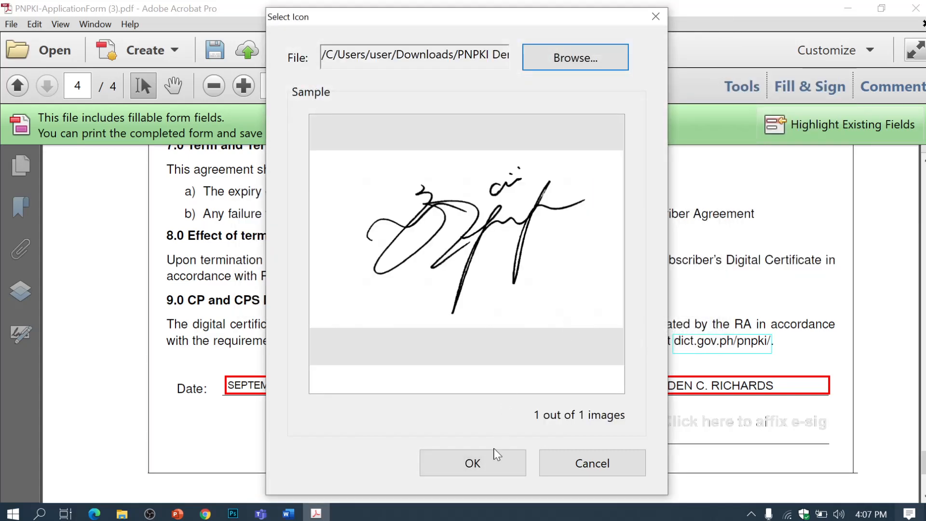
left_click(497, 467)
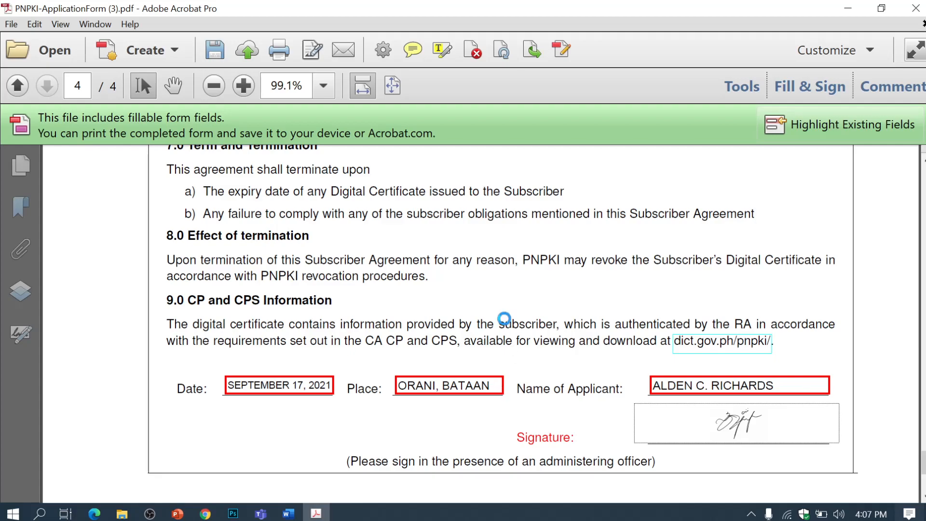
Step: Close Acrobat, reopen the form from the PNPKI Demo folder maximized, and scroll through its entries
left_click(906, 15)
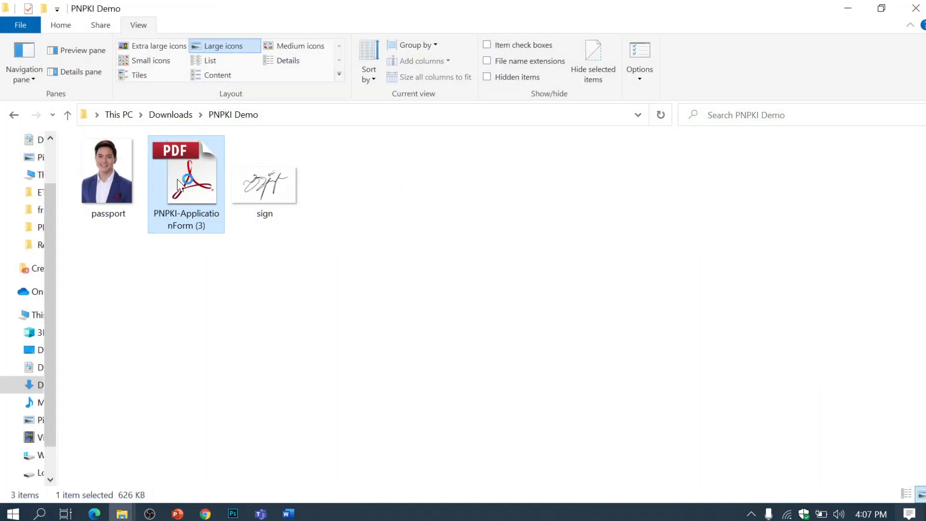
double_click(177, 178)
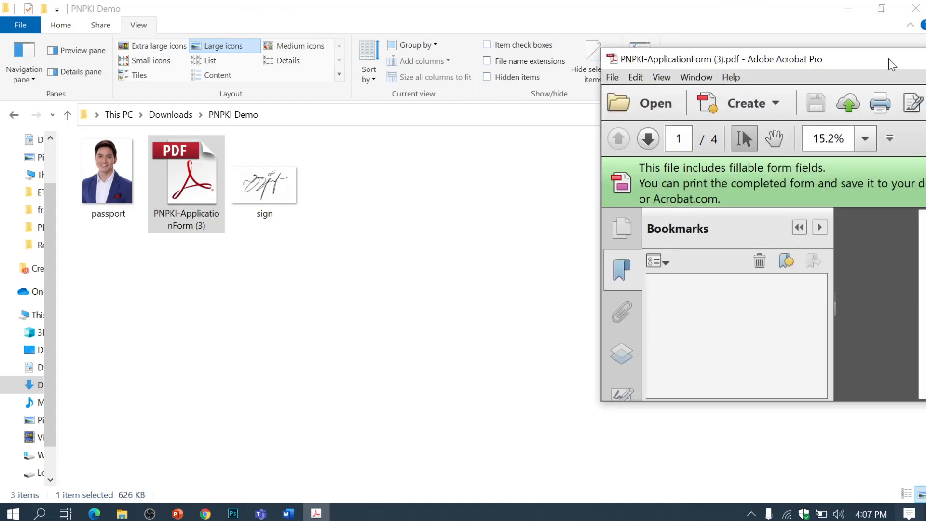
left_click_drag(876, 59, 337, 6)
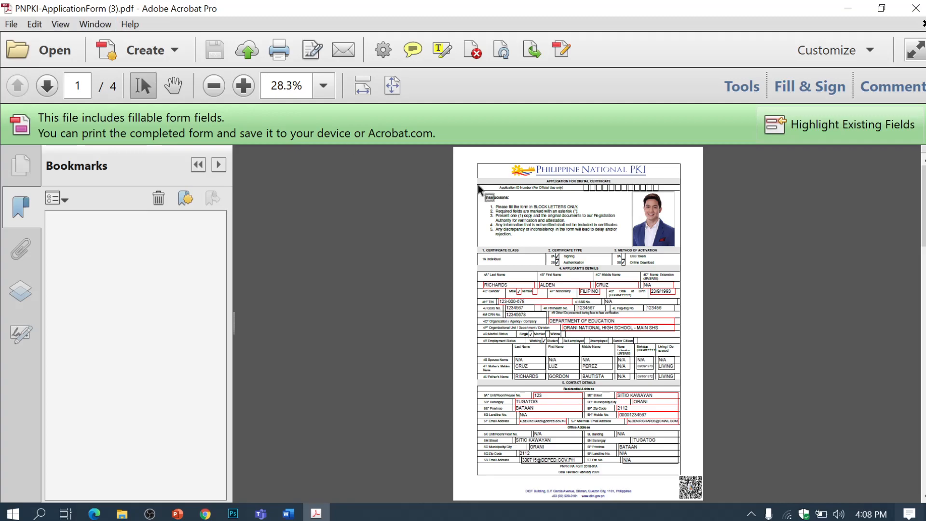
scroll(550, 278, "down", 10)
scroll(550, 278, "down", 9)
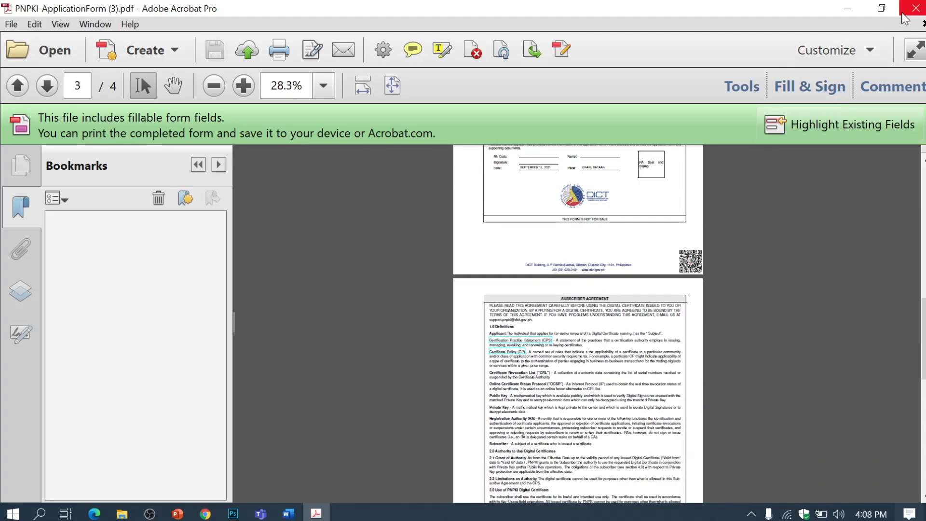
Step: Rename the PDF to the applicant's surname, first name, ID number and ORANI NATIONAL HIGH SCHOOL-MAIN
left_click(903, 14)
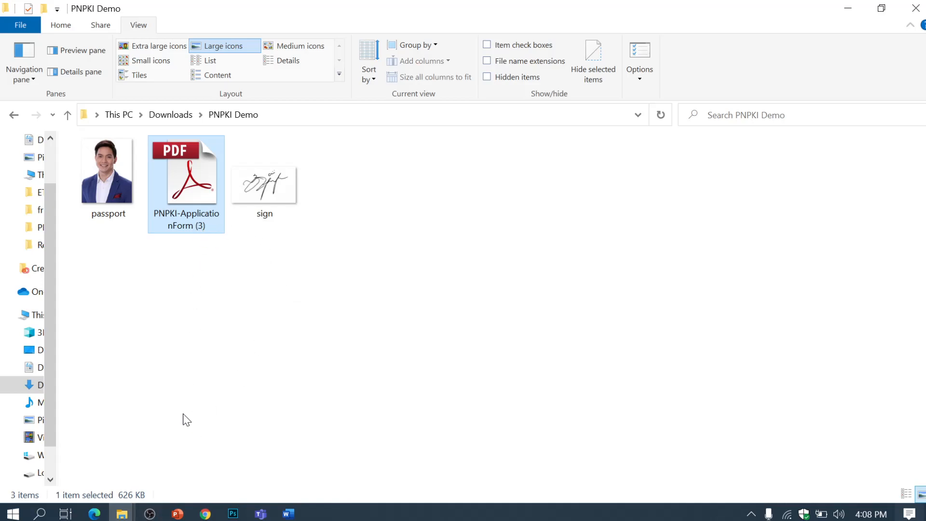
left_click(180, 216)
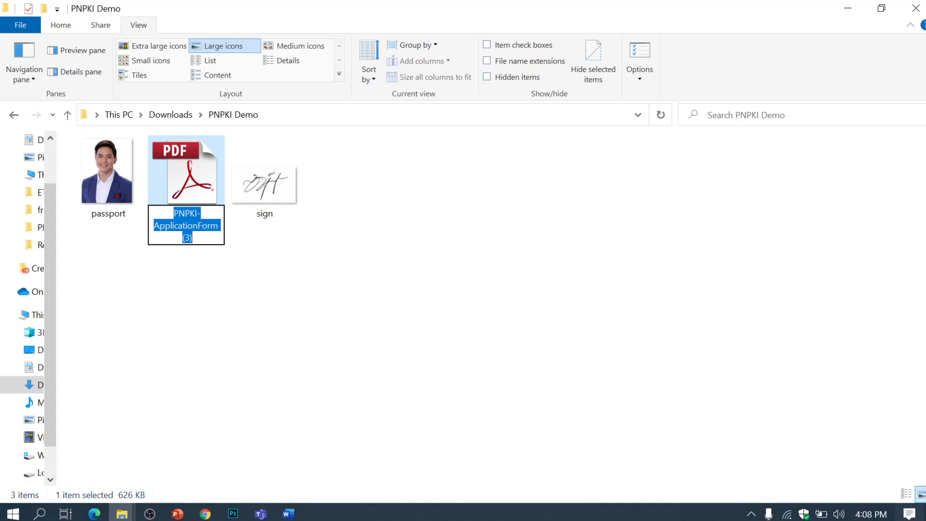
type("RICHARDS, ")
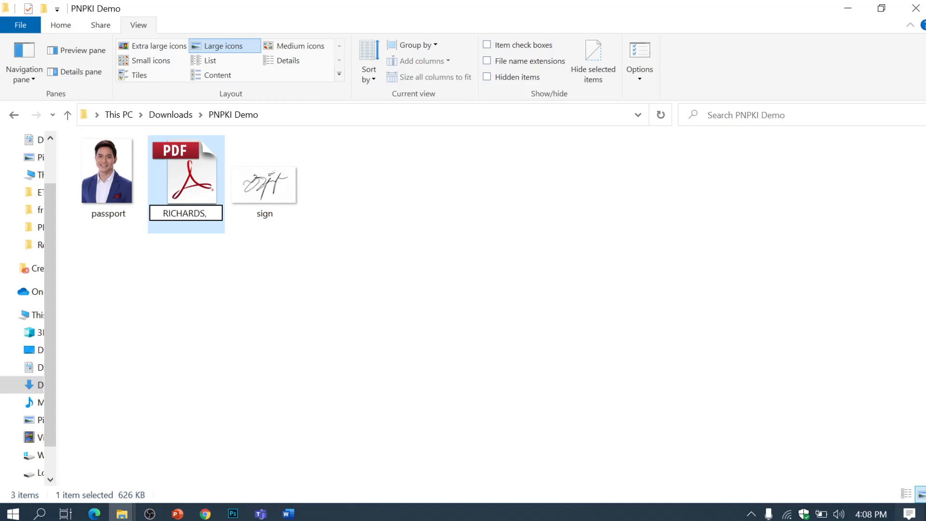
type("ALDEN")
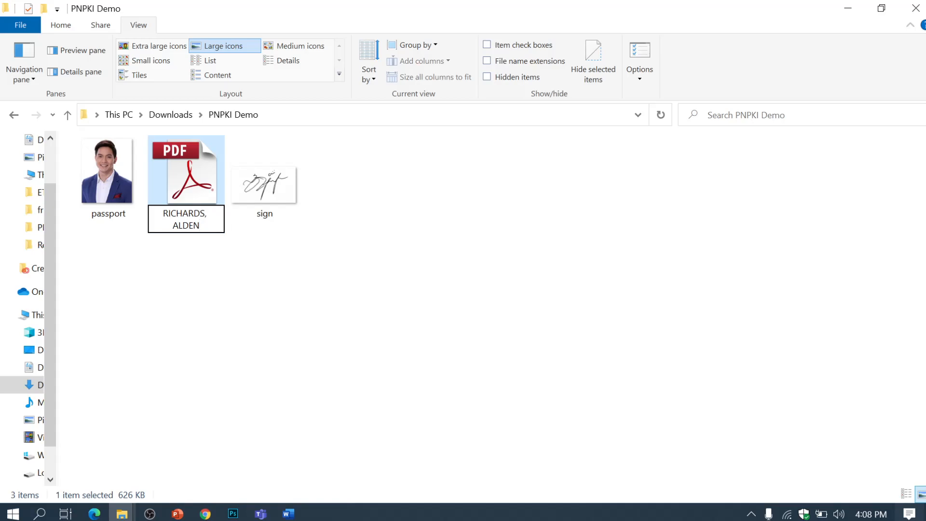
type("_1234567_ORANI NAT")
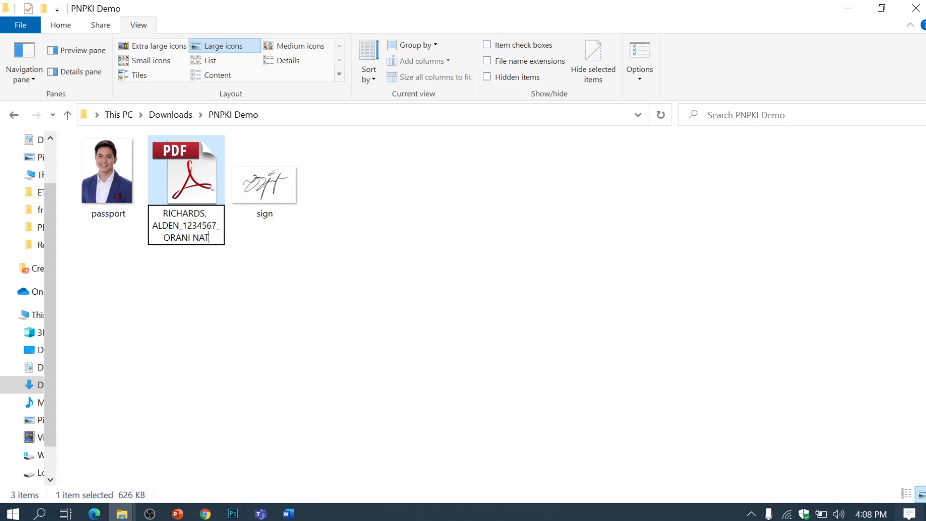
type("IONAL HIGH SC")
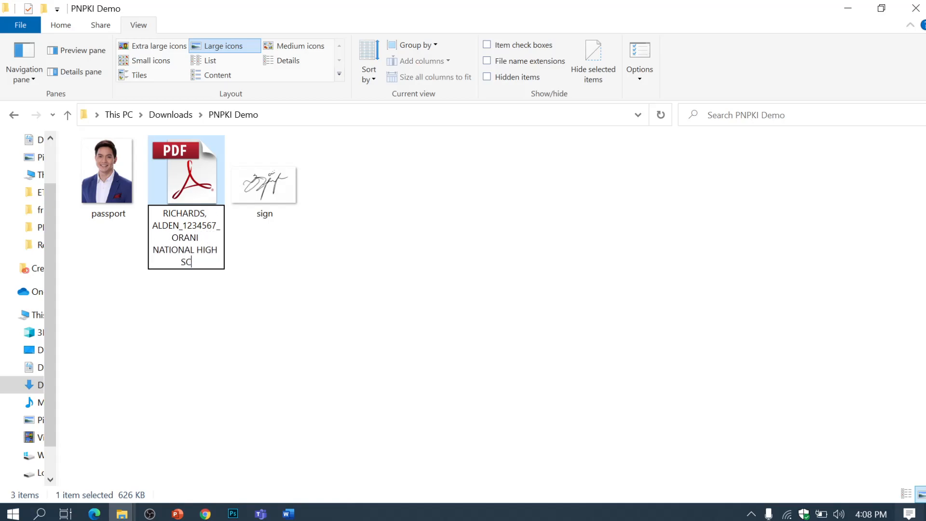
type("HOOL-MAIN")
key("Return")
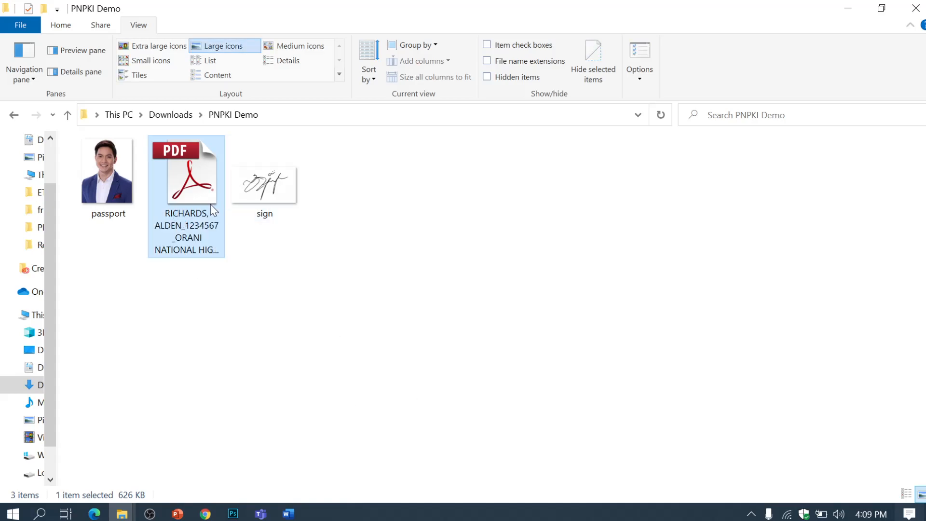
double_click(184, 193)
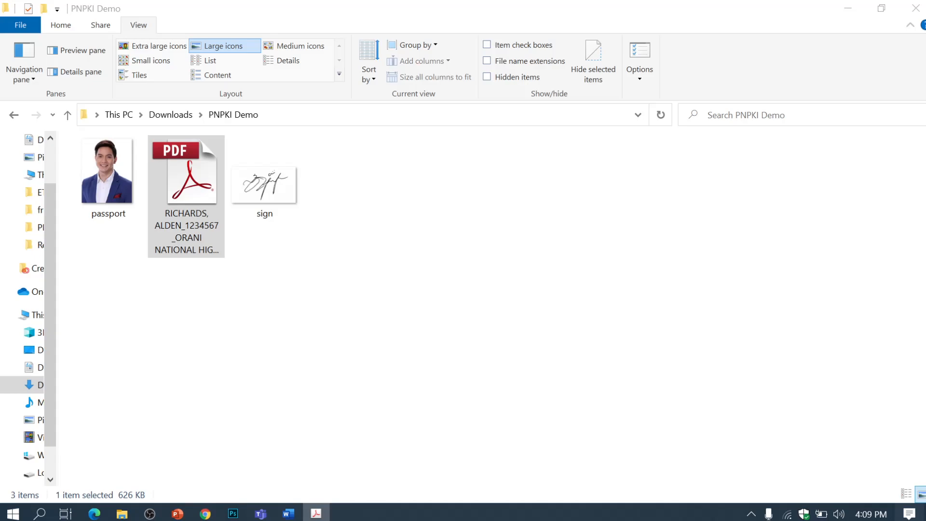
left_click_drag(868, 45, 648, 1)
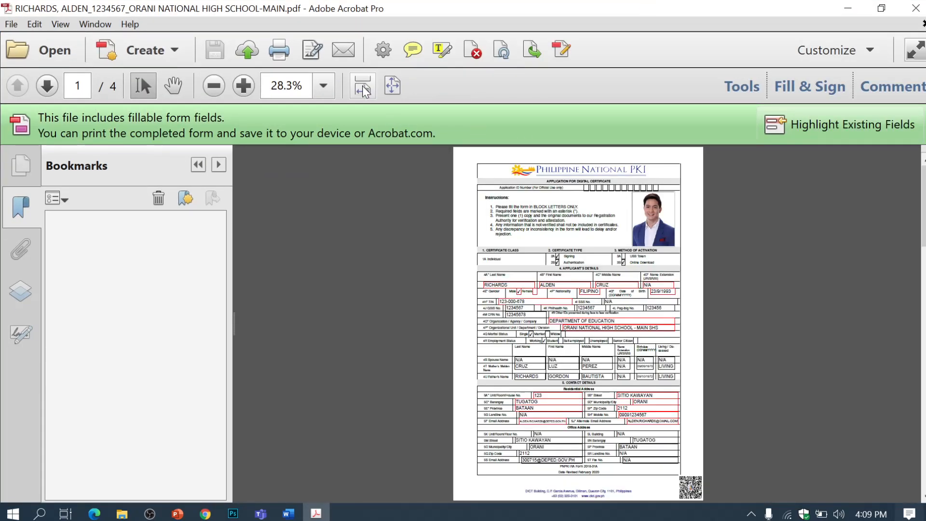
left_click(362, 87)
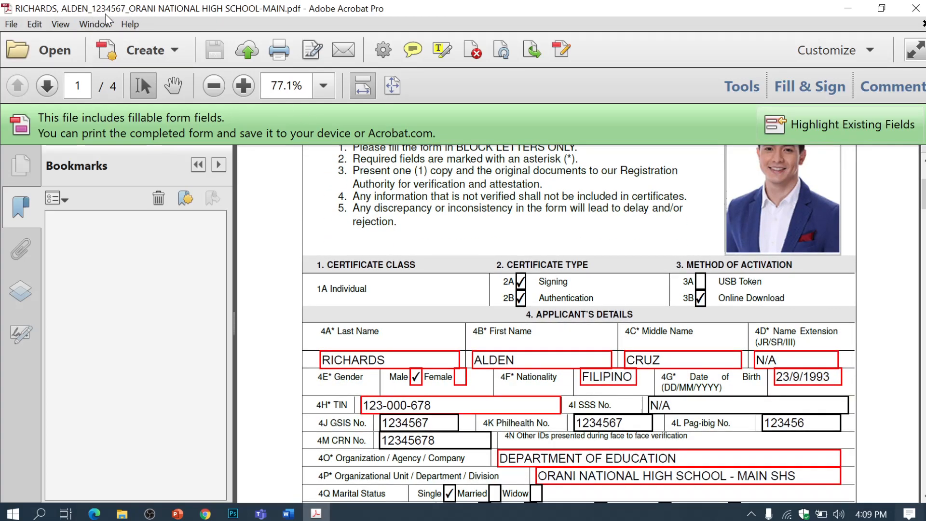
scroll(589, 269, "down", 5)
scroll(593, 288, "down", 4)
left_click(915, 18)
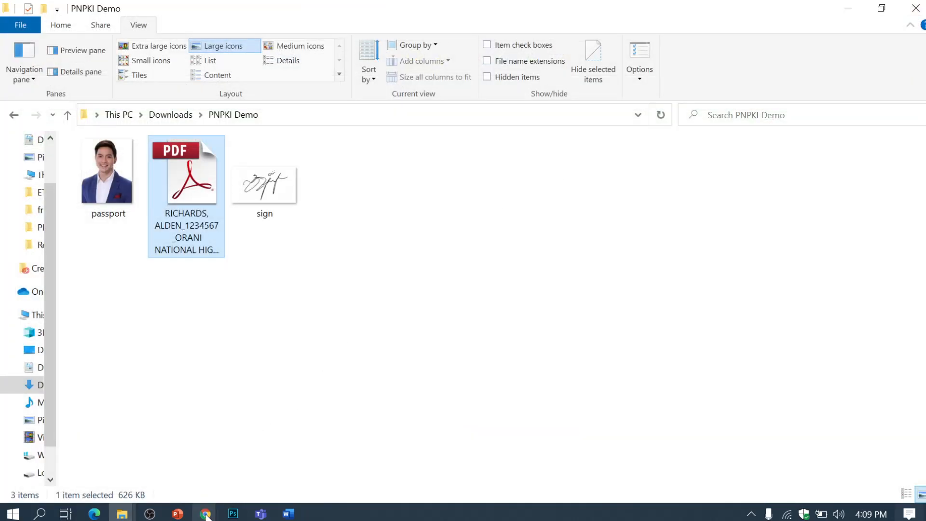
Step: Open the PNPKI Questionnaire under ACTIVITIES BATAAN and start a re-attempt
mouse_move(205, 514)
left_click(331, 467)
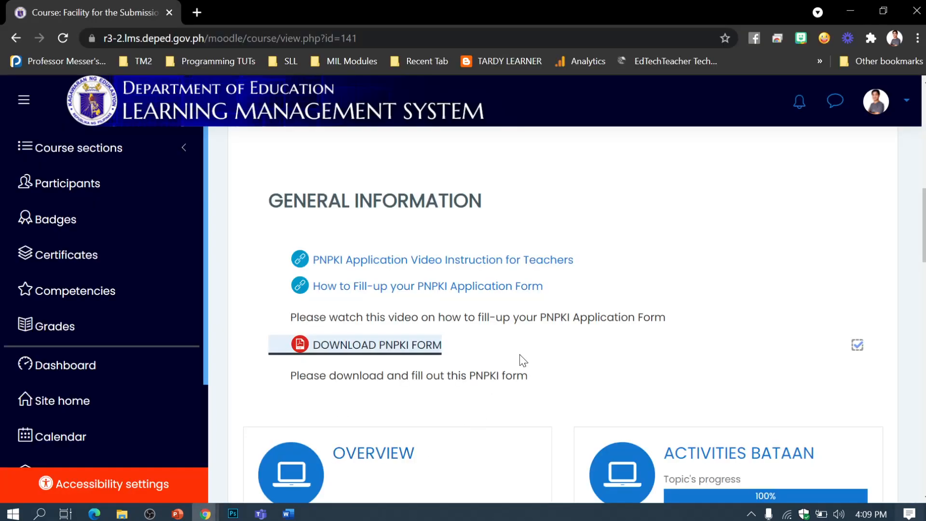
scroll(523, 361, "down", 3)
left_click(708, 319)
scroll(606, 345, "down", 10)
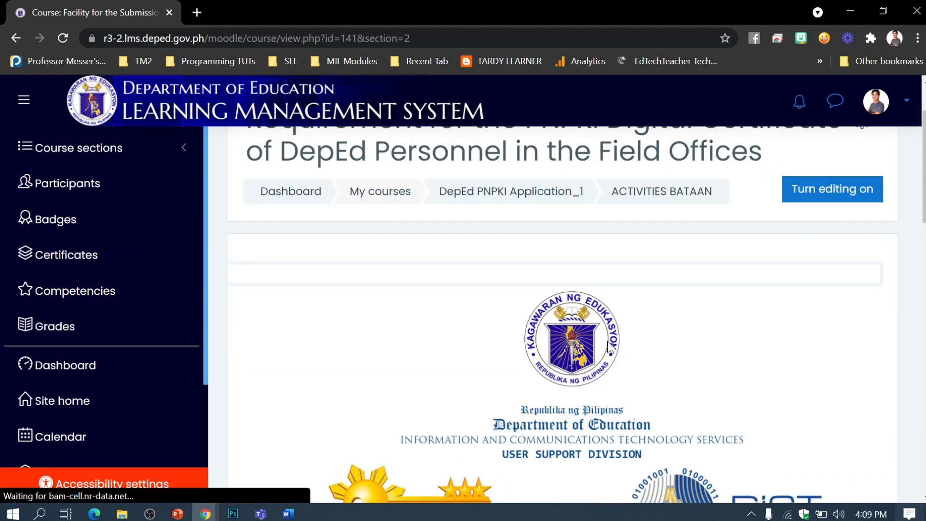
scroll(608, 346, "down", 3)
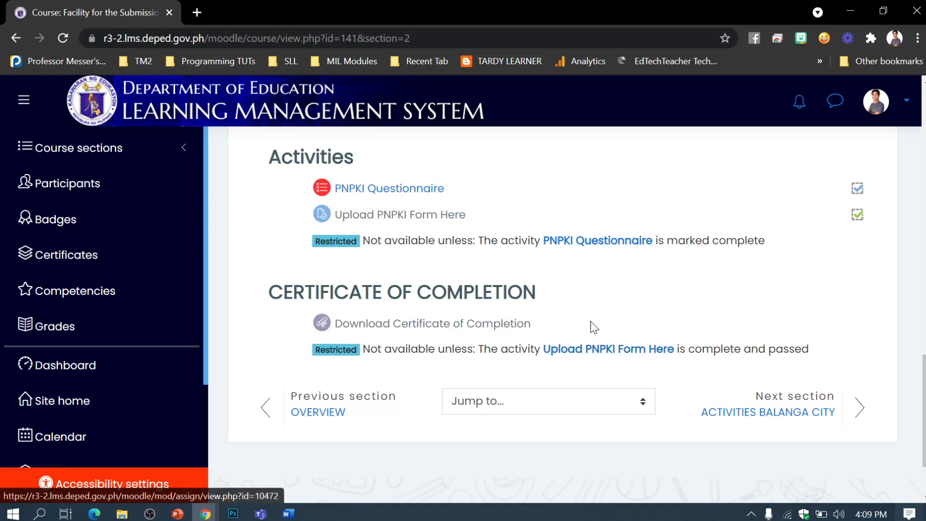
left_click(396, 192)
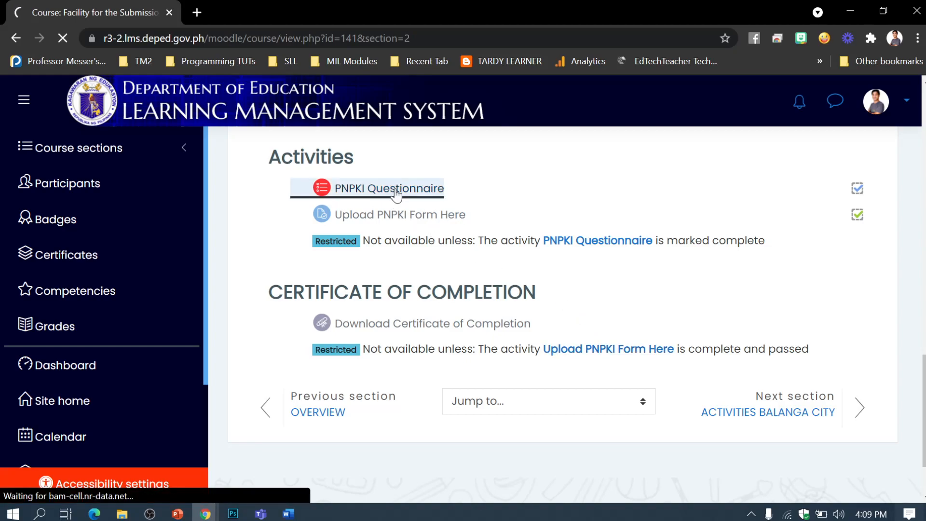
scroll(559, 320, "down", 2)
scroll(559, 320, "down", 5)
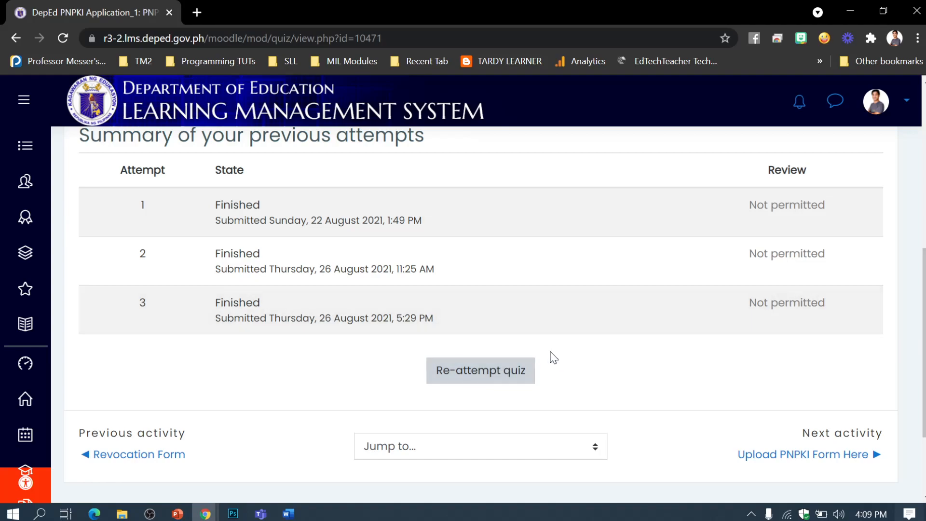
left_click(486, 371)
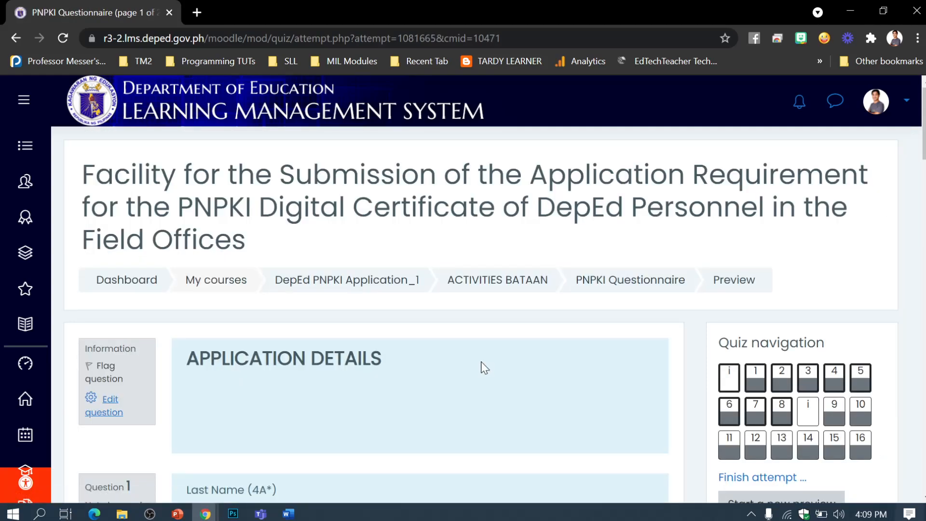
Step: Review the page 1 answers, including Organizational Unit, and move to page 2
scroll(485, 368, "down", 5)
scroll(485, 368, "down", 8)
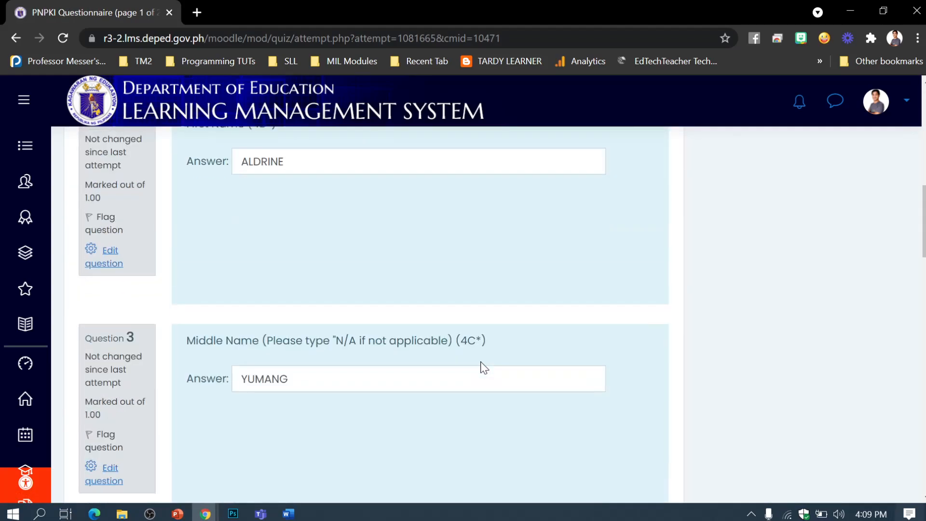
scroll(484, 368, "down", 20)
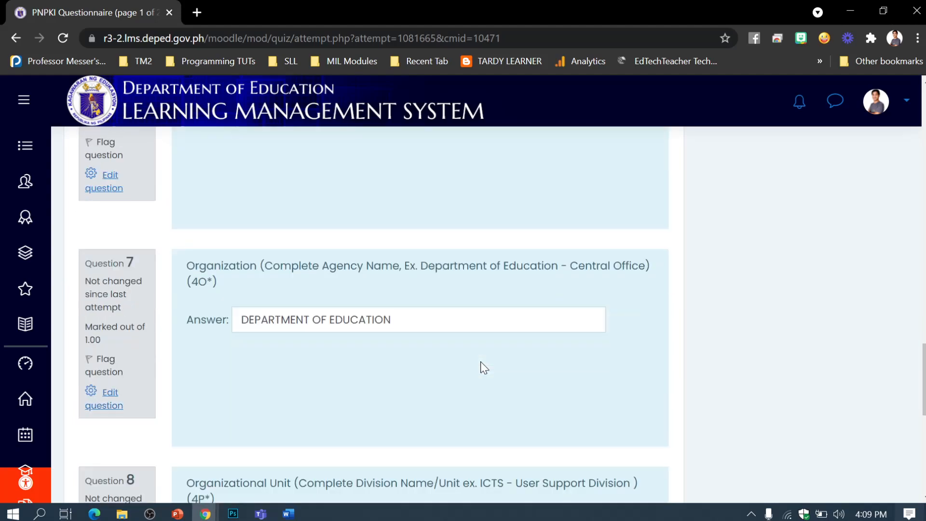
scroll(484, 368, "down", 3)
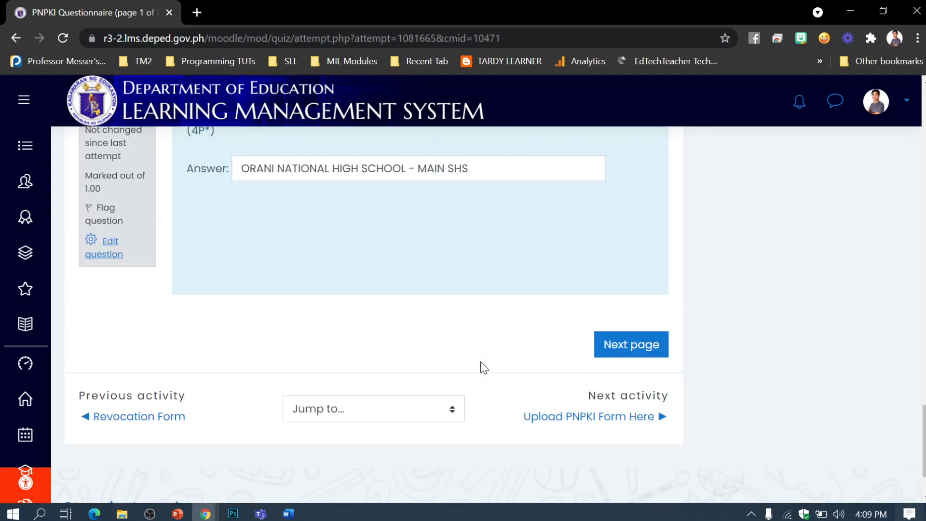
scroll(484, 368, "up", 2)
left_click(485, 242)
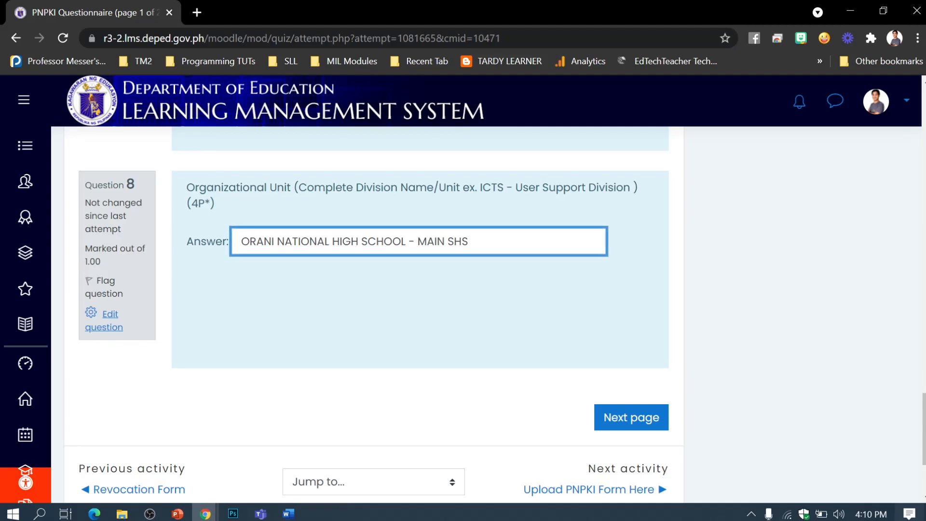
left_click(633, 425)
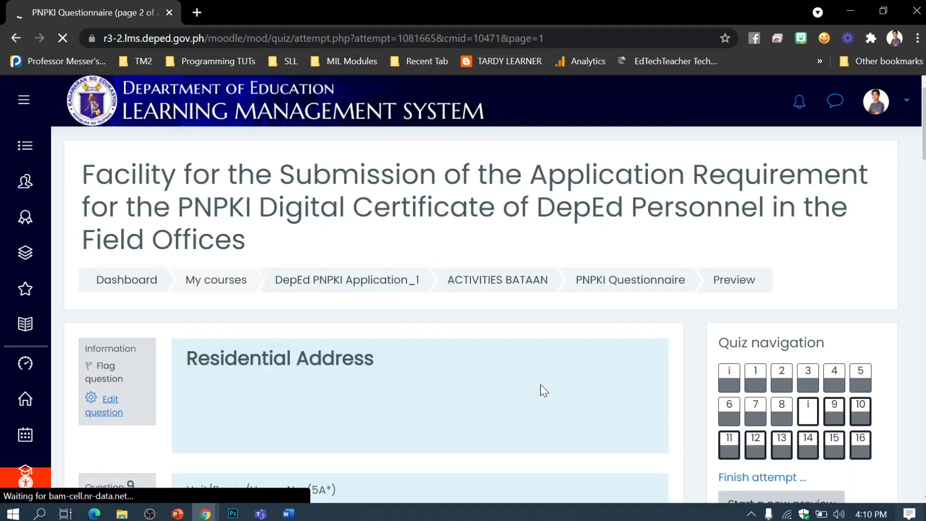
Step: Review the page 2 address and contact answers and finish the attempt
scroll(543, 386, "down", 20)
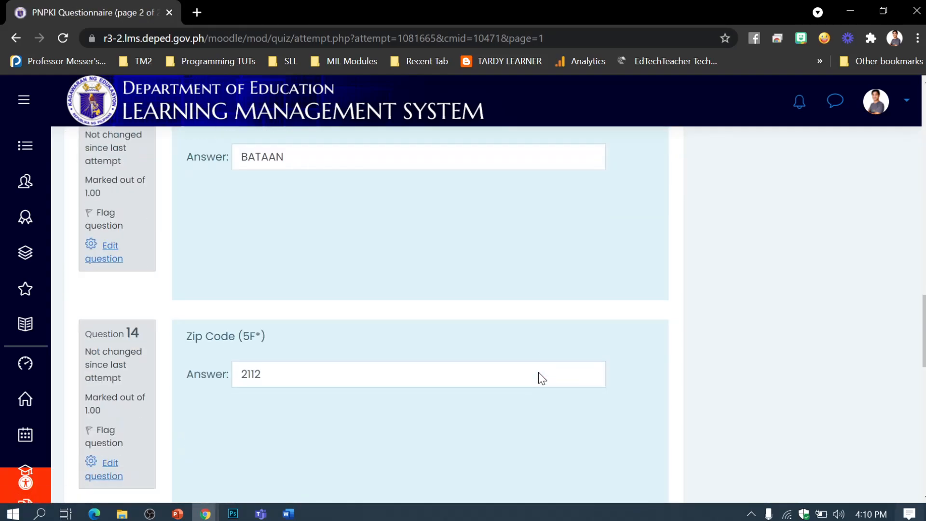
scroll(540, 376, "down", 15)
scroll(541, 376, "up", 3)
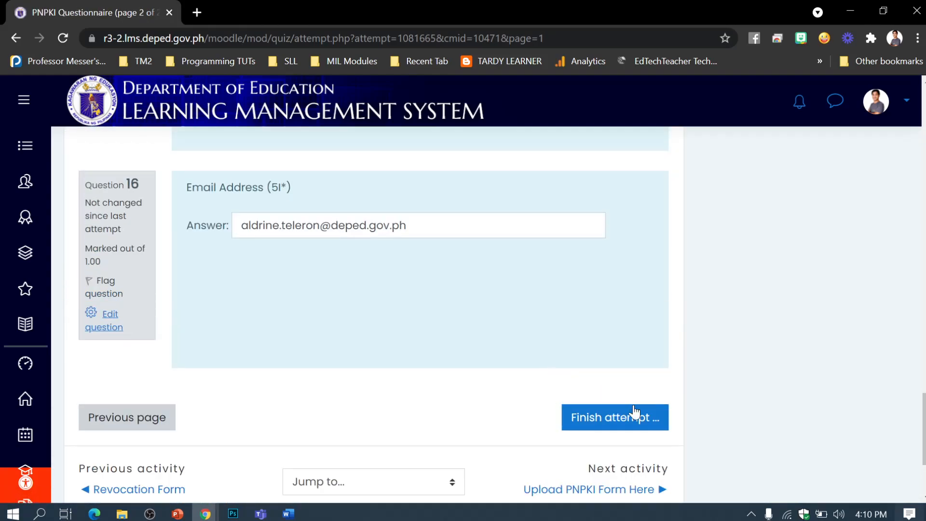
scroll(537, 372, "up", 3)
scroll(391, 275, "up", 5)
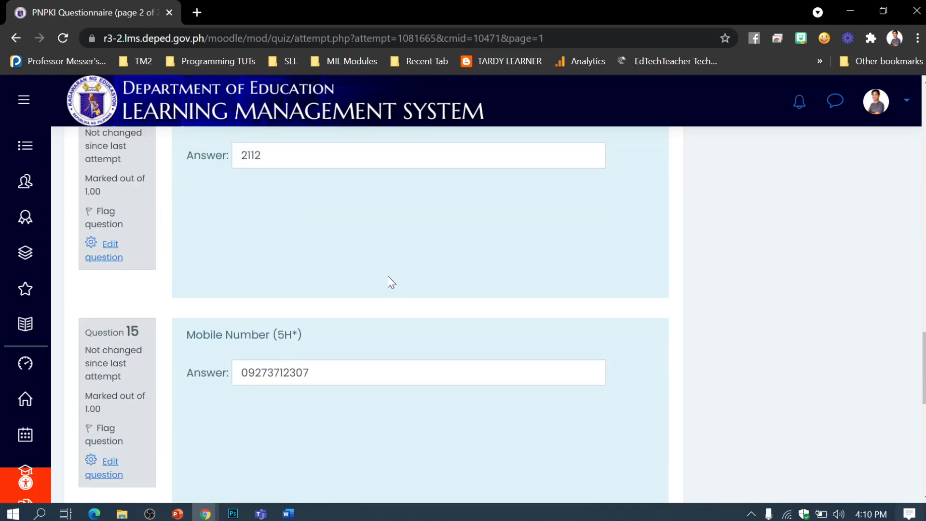
scroll(390, 338, "down", 6)
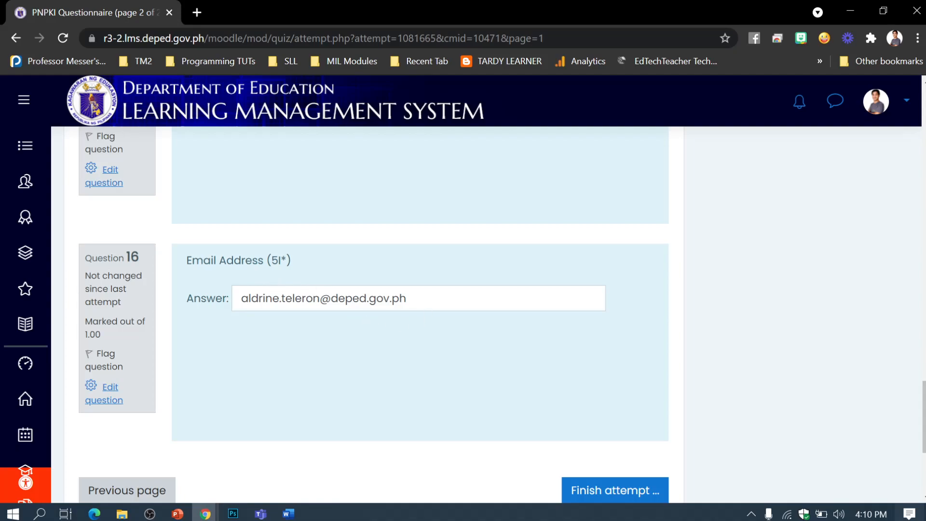
scroll(446, 312, "up", 2)
scroll(447, 312, "down", 7)
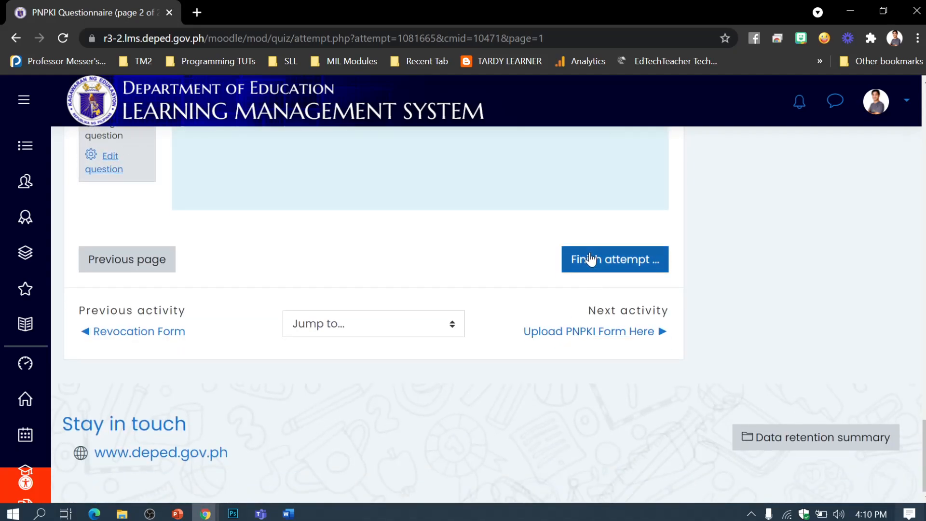
left_click(590, 259)
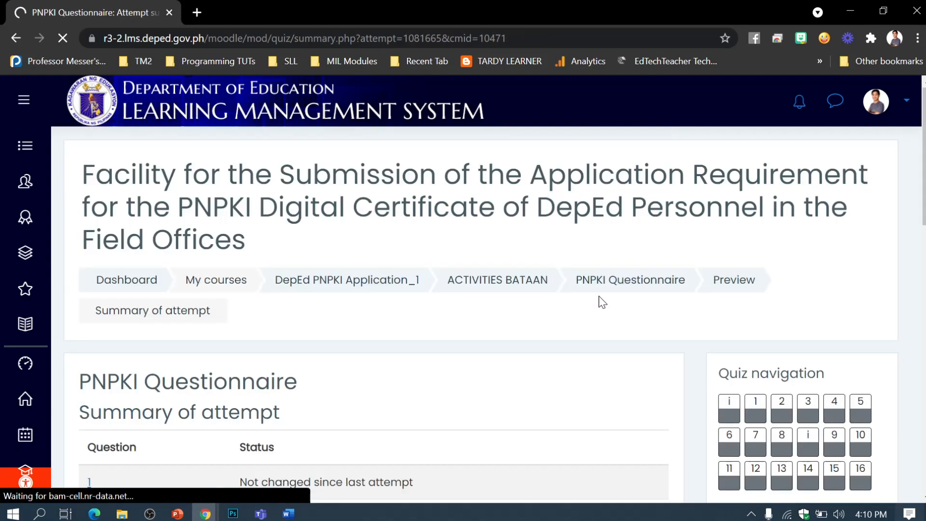
Step: Open the Upload PNPKI Form Here assignment, review its graded submission, and choose Edit submission
scroll(552, 318, "down", 15)
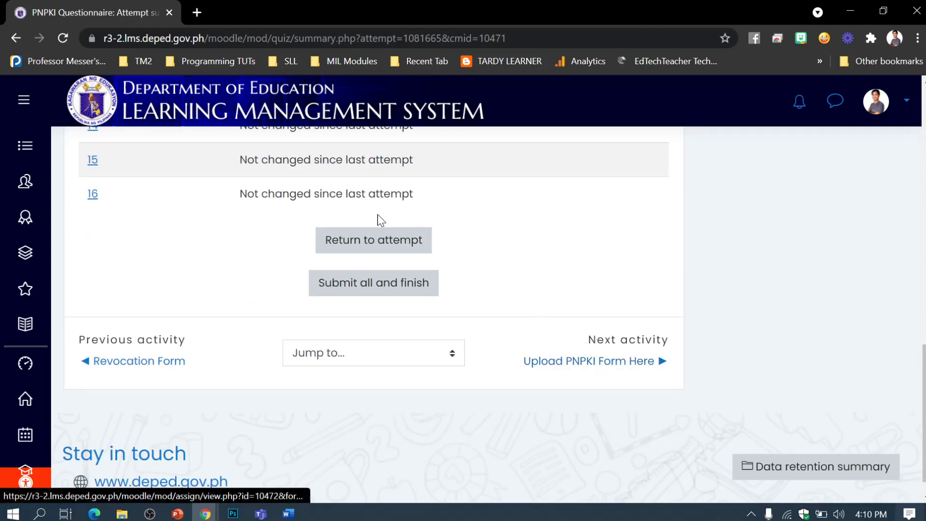
left_click(577, 362)
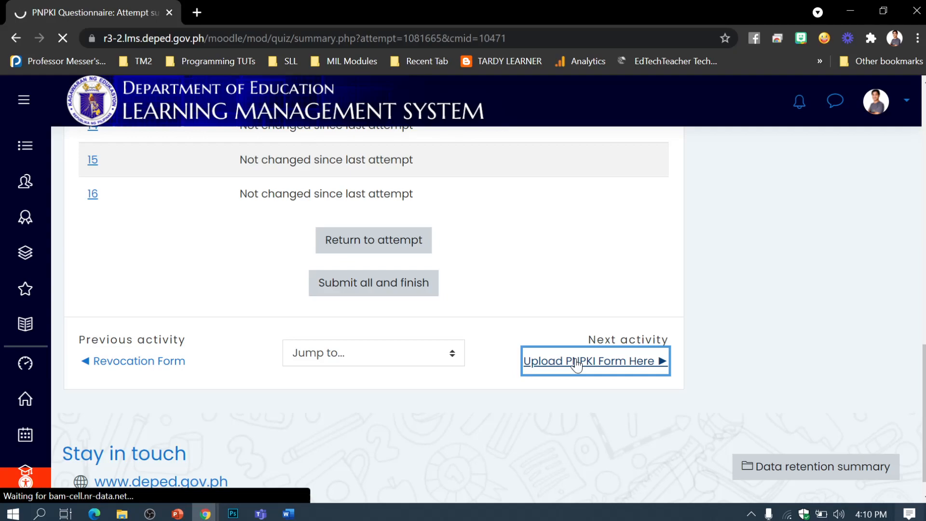
scroll(628, 309, "down", 8)
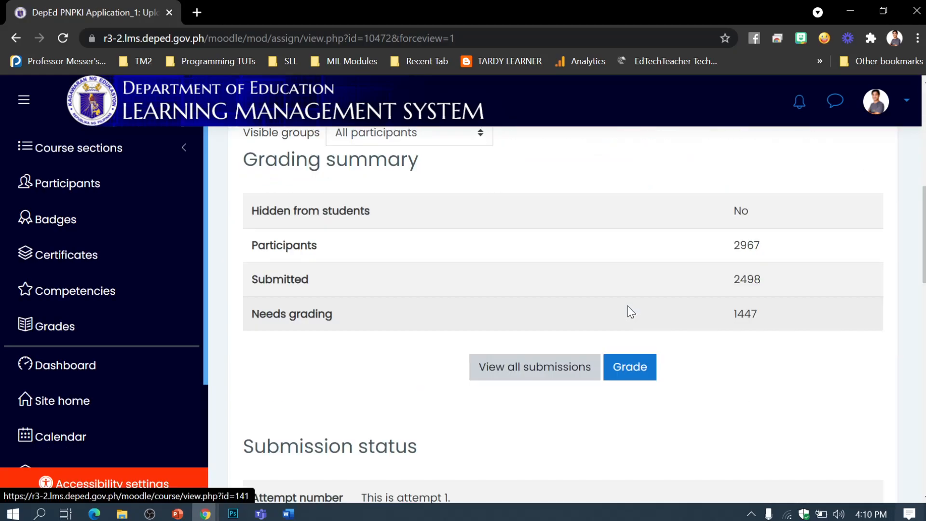
scroll(628, 306, "up", 2)
scroll(550, 261, "down", 6)
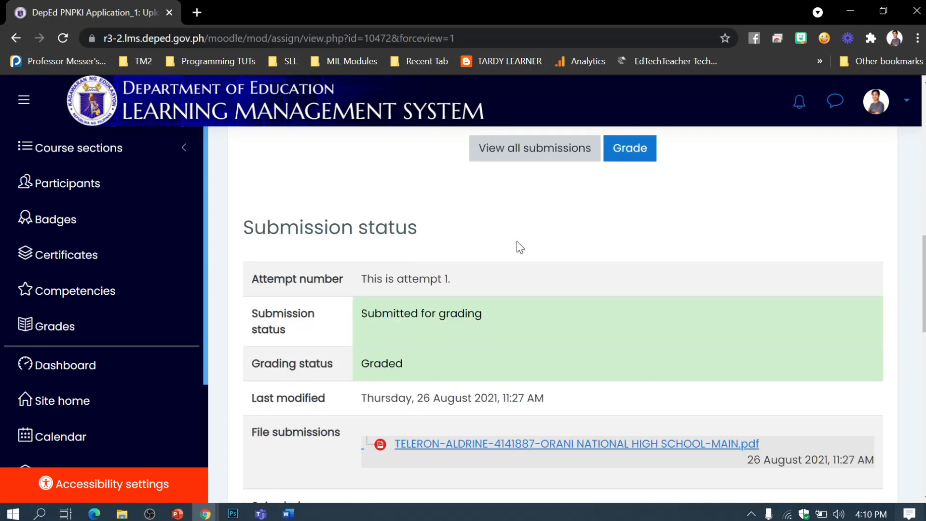
scroll(517, 242, "down", 3)
scroll(517, 241, "up", 1)
scroll(517, 241, "down", 4)
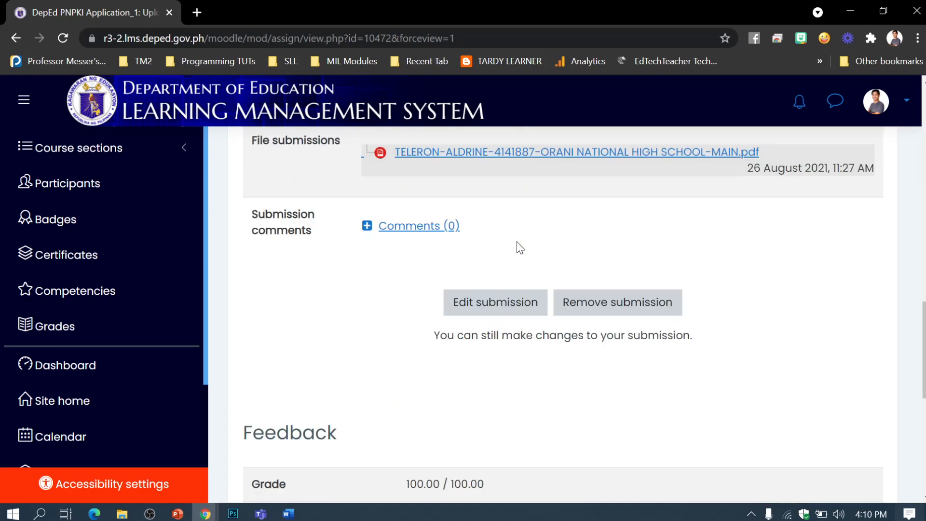
left_click(520, 302)
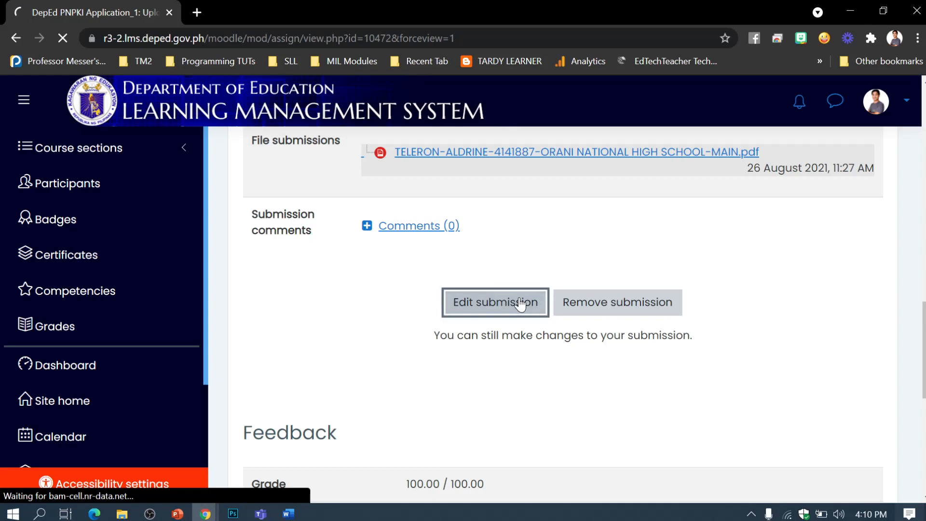
Step: Open and close the uploaded PNPKI PDF's file details twice without making changes
scroll(524, 302, "down", 5)
scroll(526, 303, "down", 6)
scroll(526, 303, "up", 5)
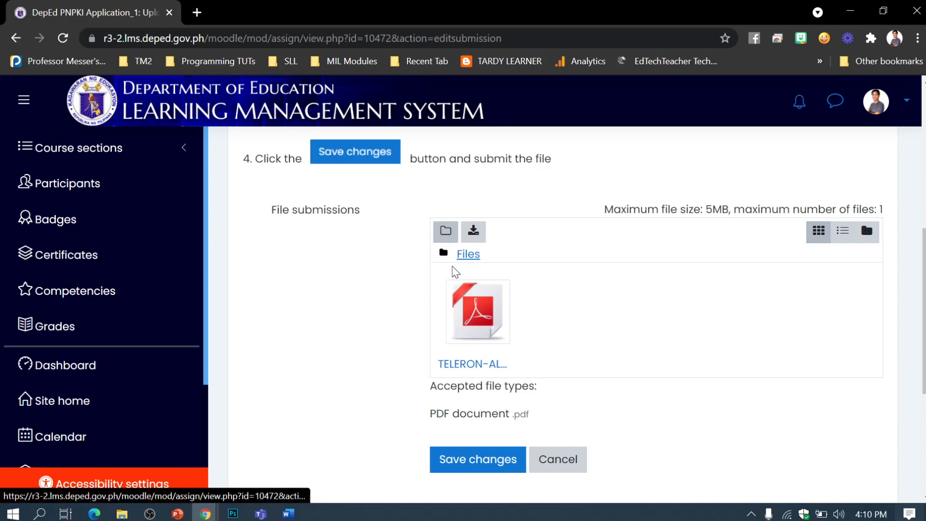
left_click(482, 313)
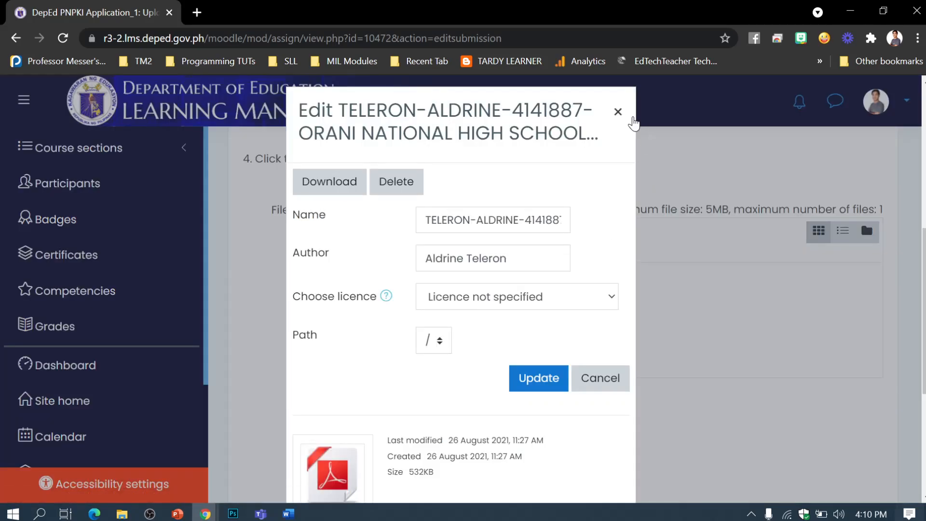
left_click(618, 112)
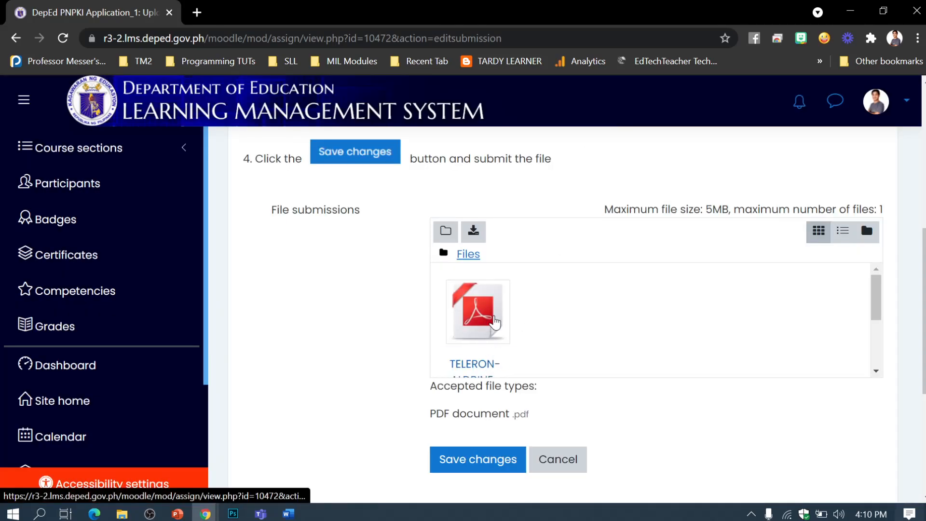
left_click(492, 314)
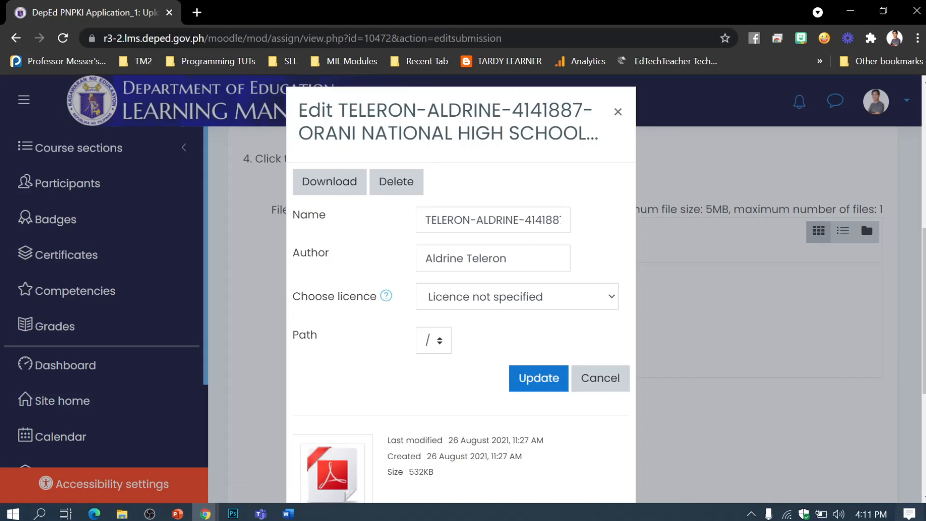
scroll(495, 305, "down", 1)
scroll(498, 320, "up", 2)
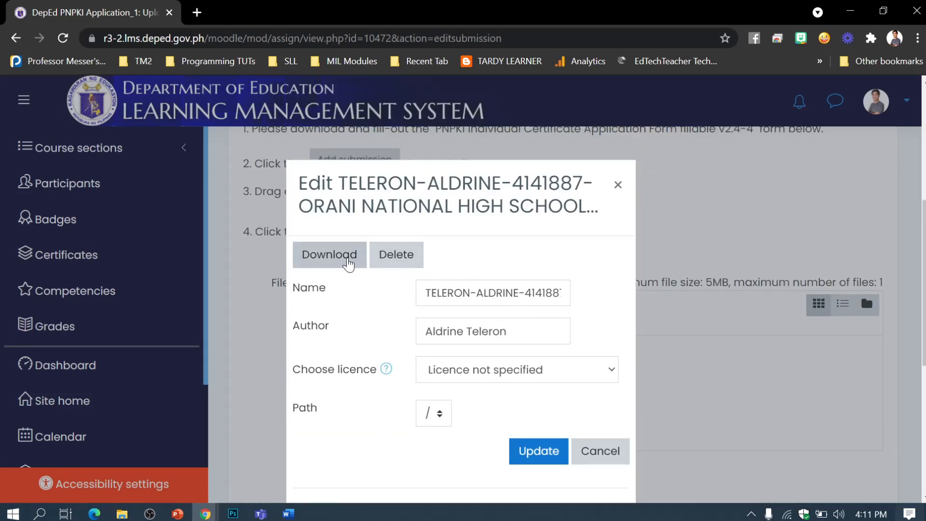
scroll(530, 338, "down", 1)
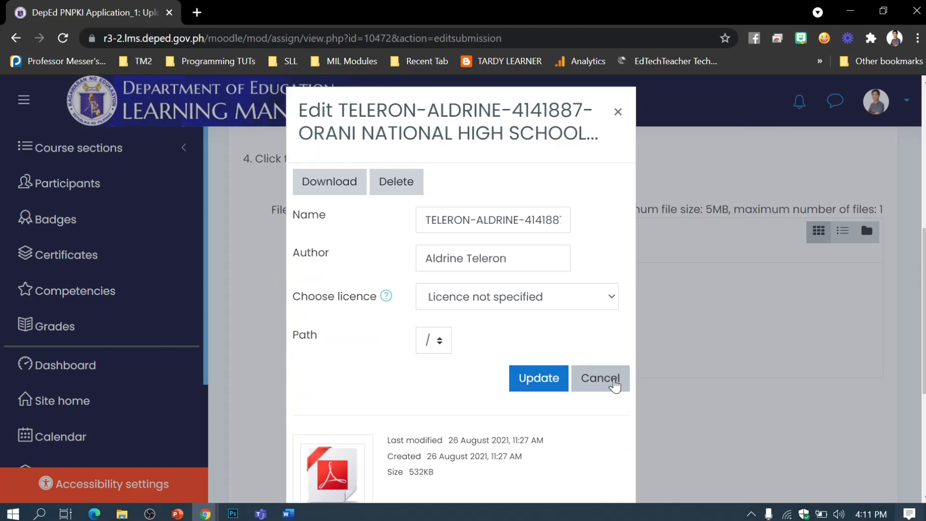
left_click(614, 384)
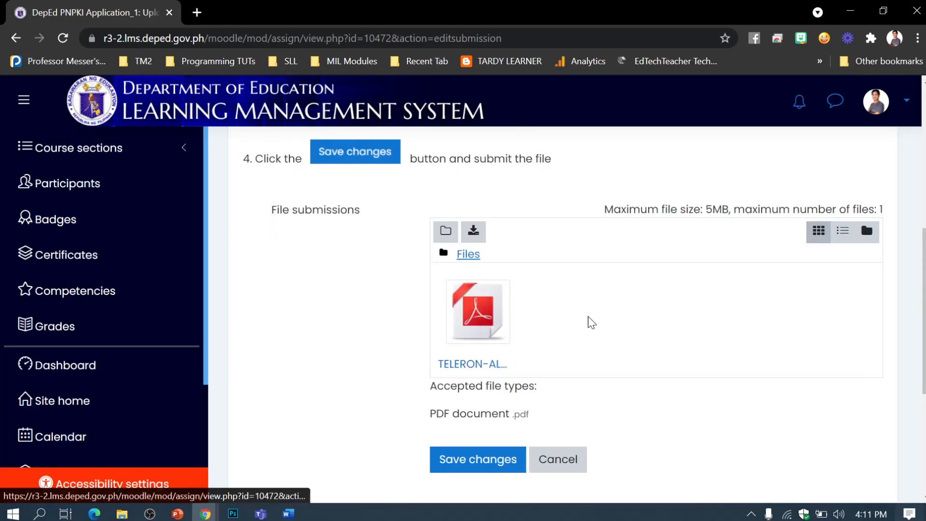
Step: Cancel the new folder and save the submission with the uploaded PNPKI application PDF
left_click(446, 231)
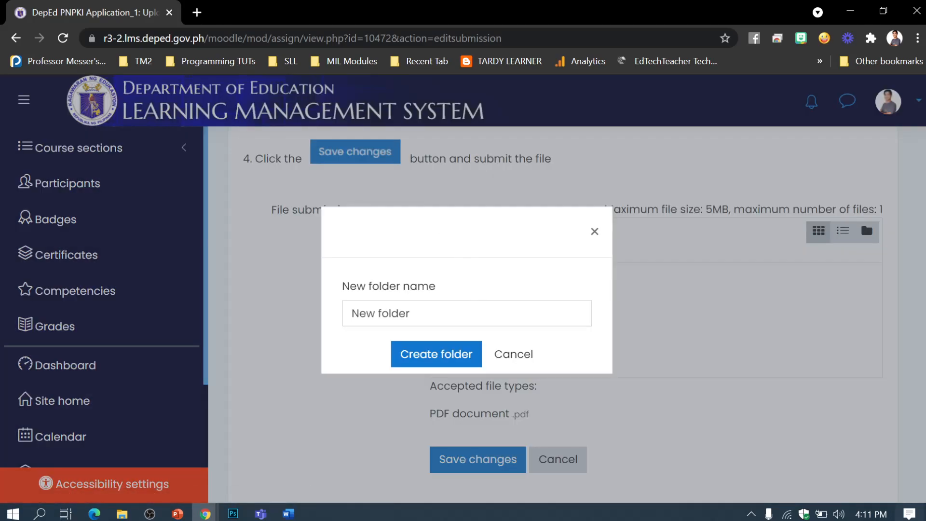
left_click(594, 231)
scroll(728, 321, "up", 8)
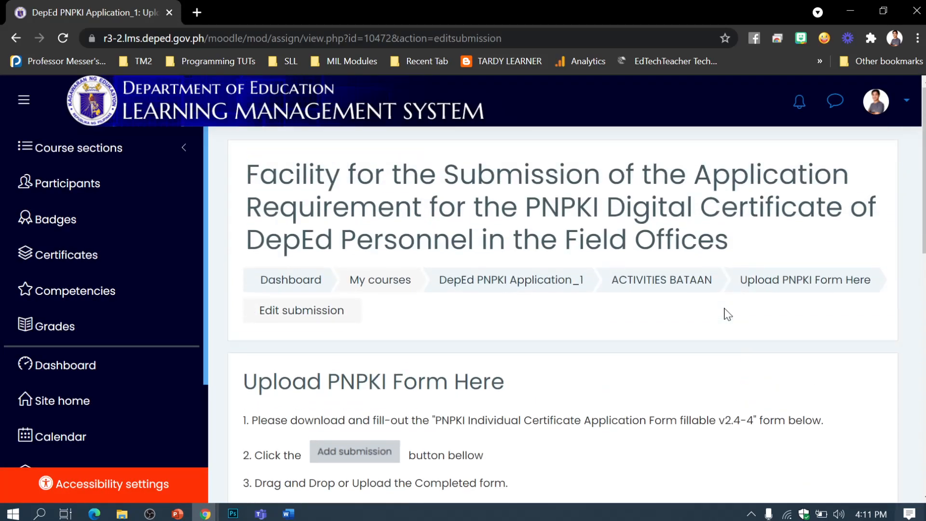
scroll(627, 240, "down", 6)
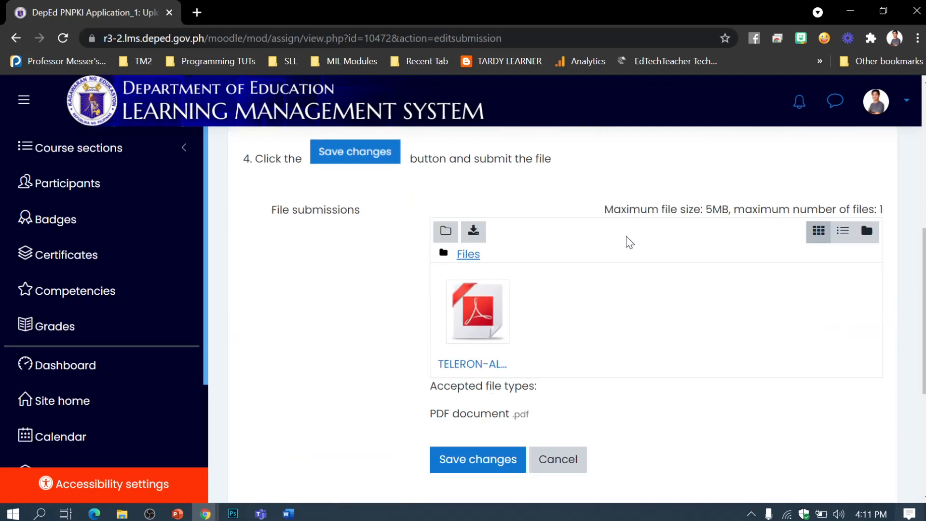
scroll(627, 241, "down", 2)
scroll(604, 290, "down", 4)
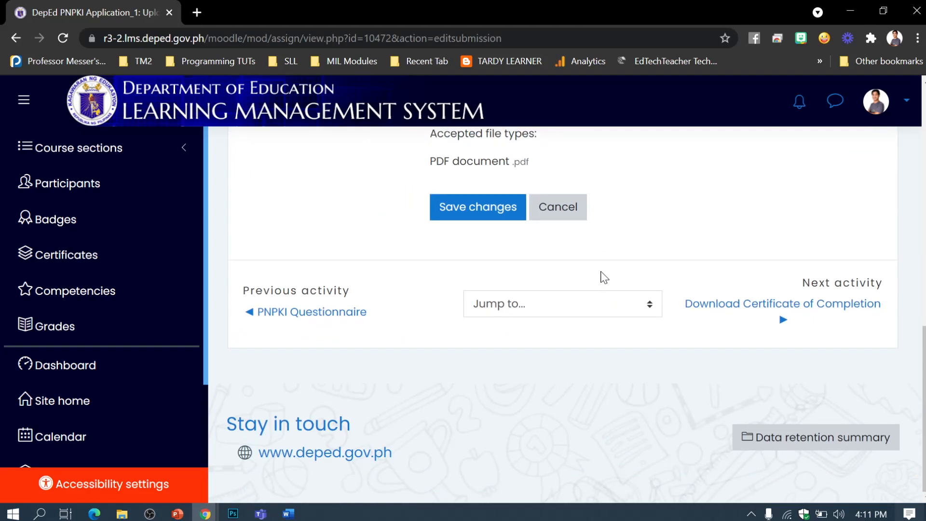
scroll(627, 263, "up", 3)
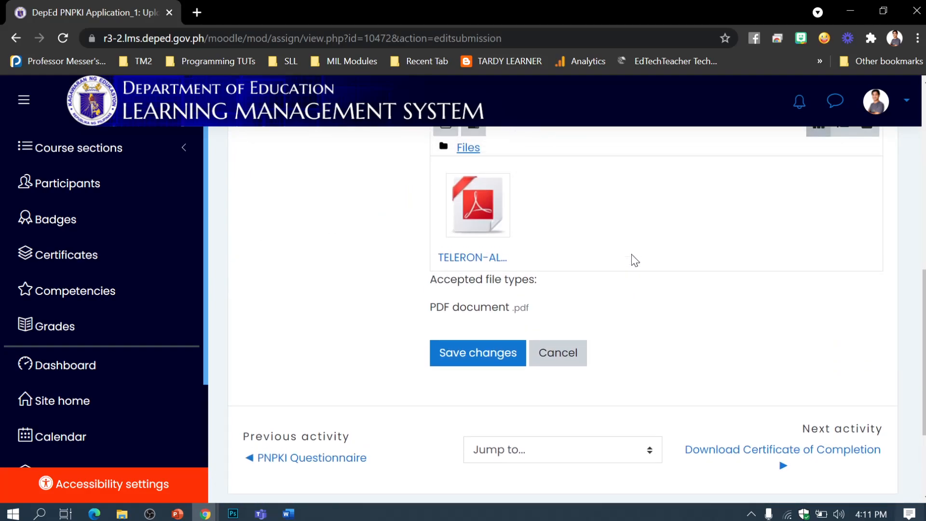
scroll(633, 255, "up", 8)
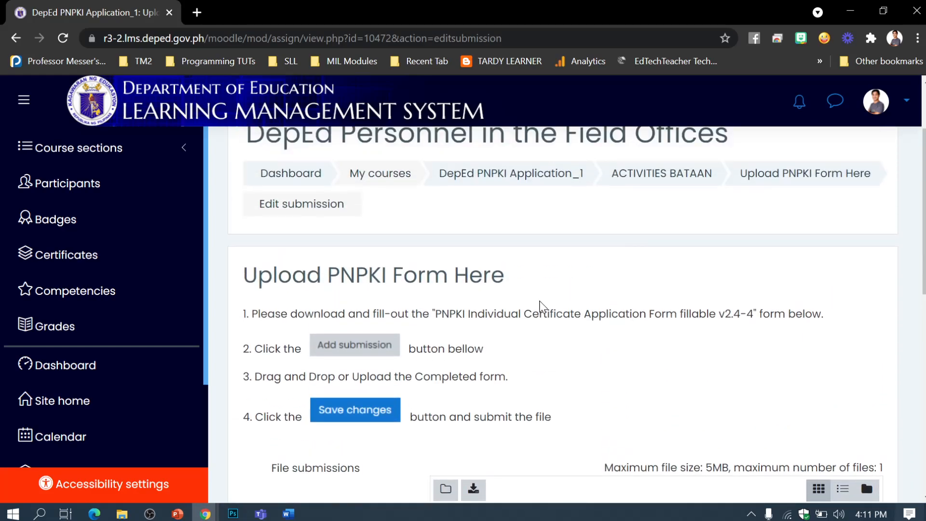
scroll(540, 306, "down", 2)
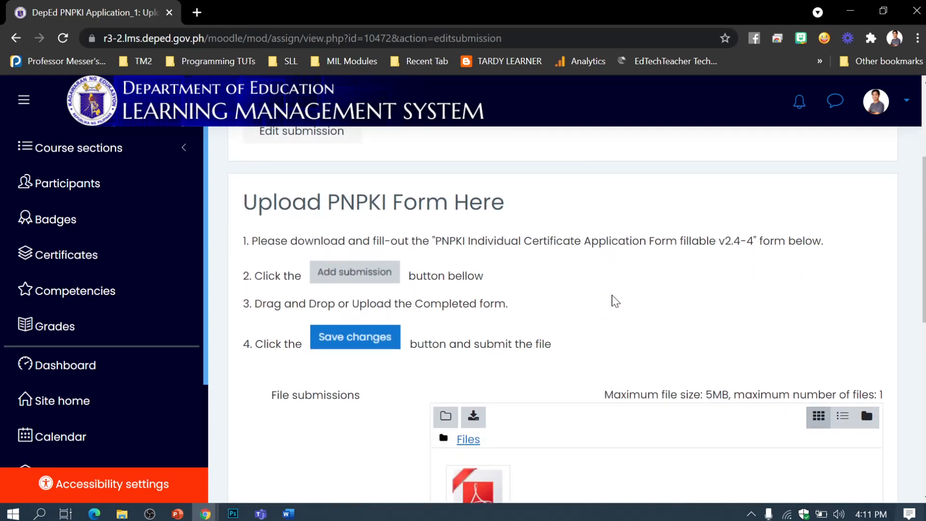
scroll(615, 301, "down", 2)
scroll(612, 301, "down", 5)
scroll(606, 294, "up", 3)
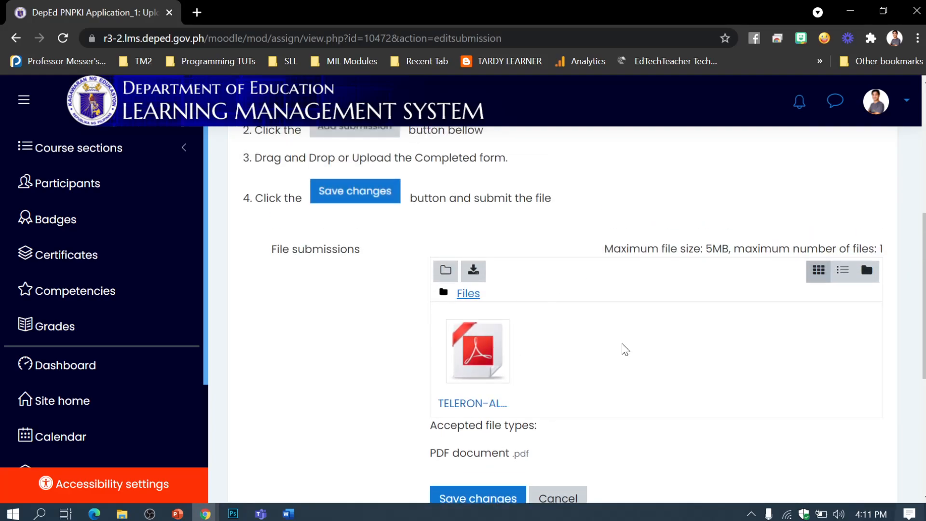
scroll(605, 331, "down", 3)
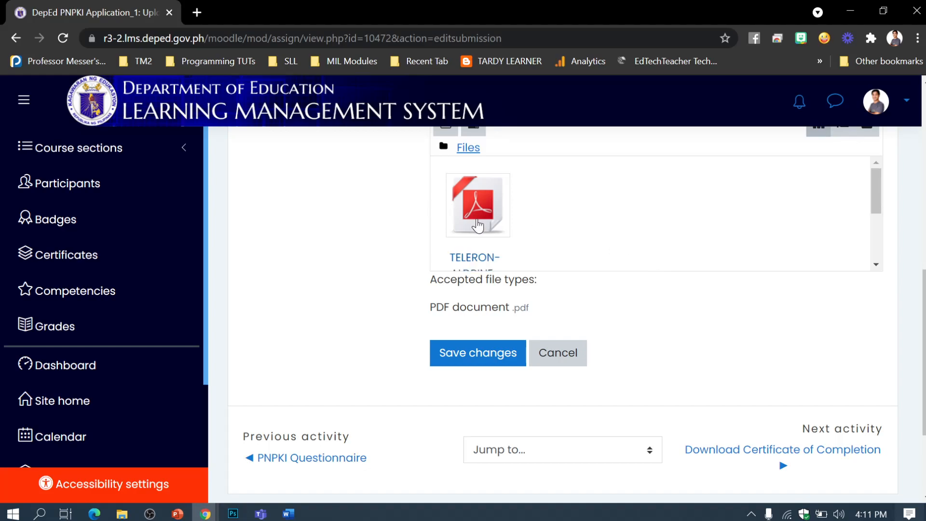
scroll(802, 217, "down", 3)
scroll(809, 215, "up", 2)
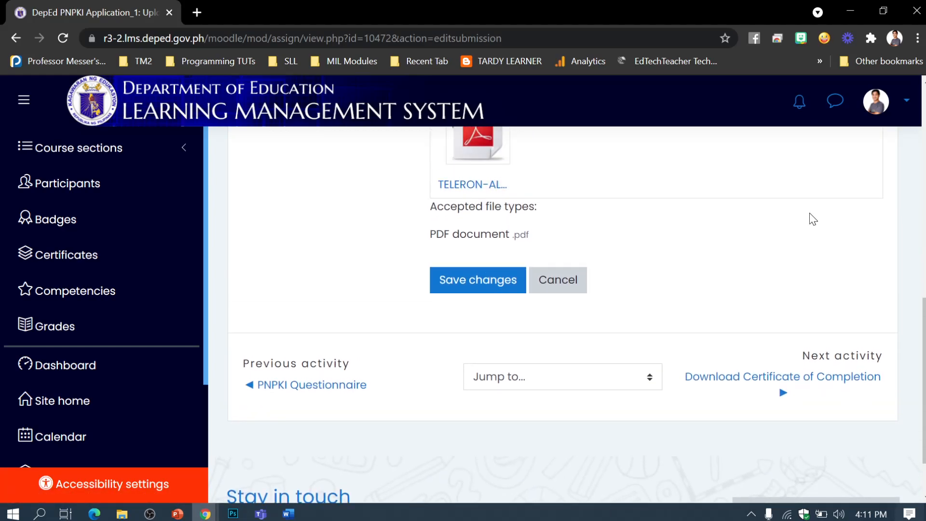
left_click(476, 282)
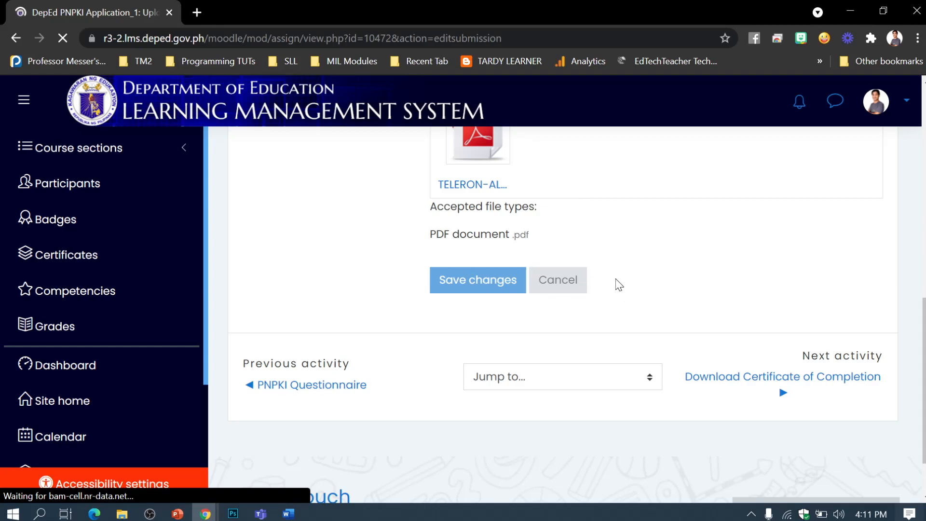
Step: Go to the ACTIVITIES BATAAN course section
scroll(515, 326, "down", 2)
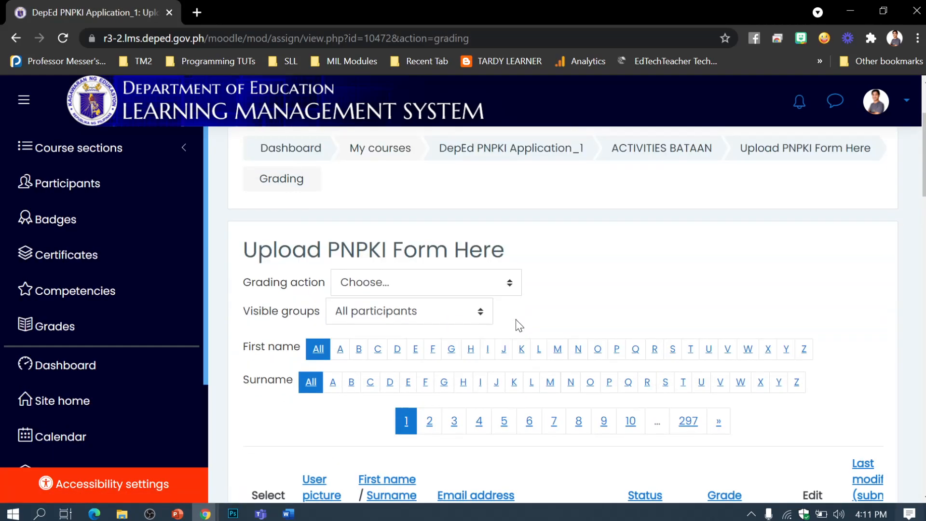
scroll(519, 314, "up", 3)
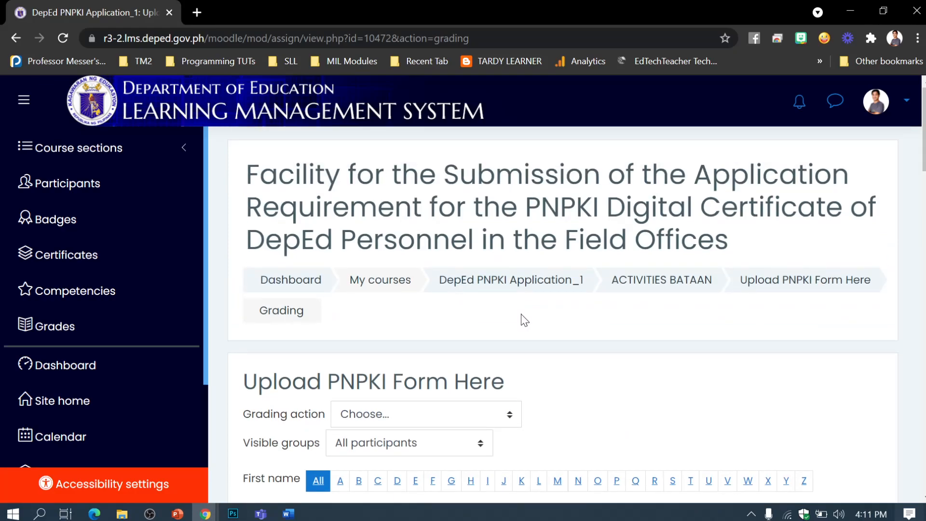
left_click(674, 292)
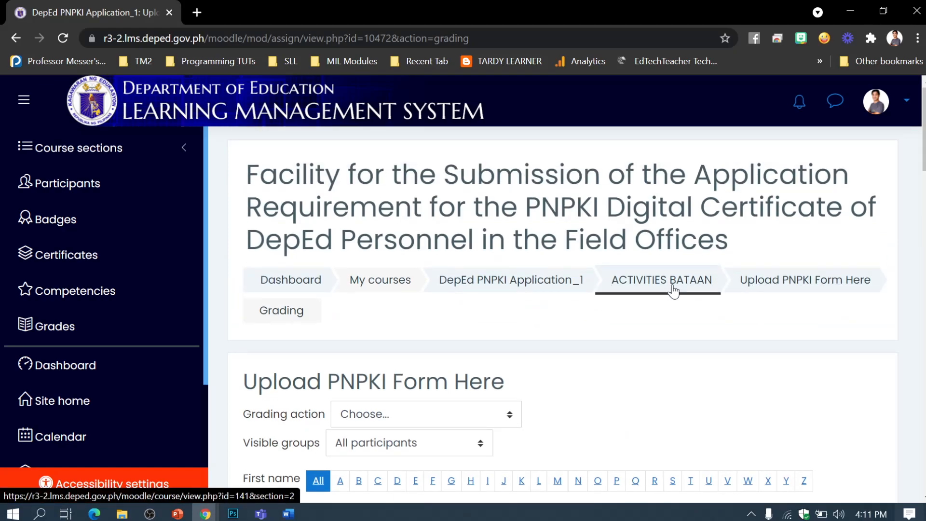
scroll(483, 319, "down", 10)
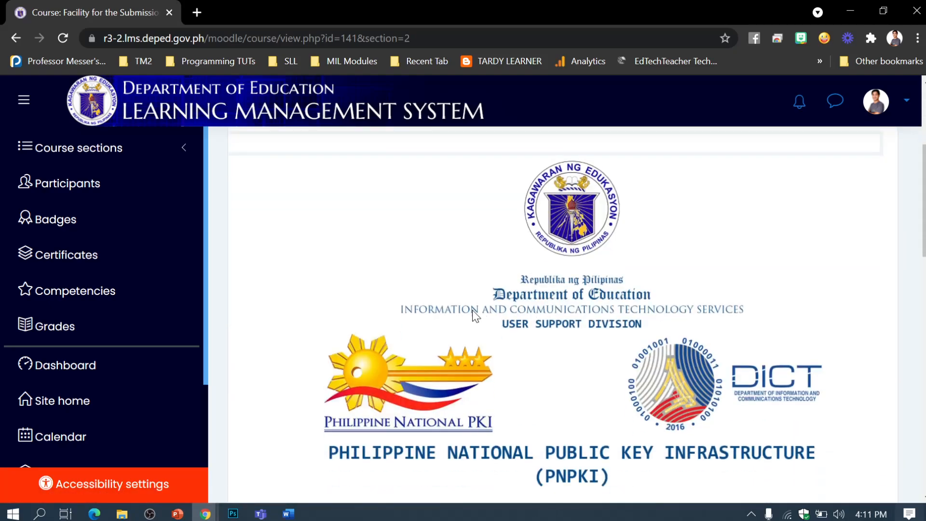
scroll(366, 286, "down", 8)
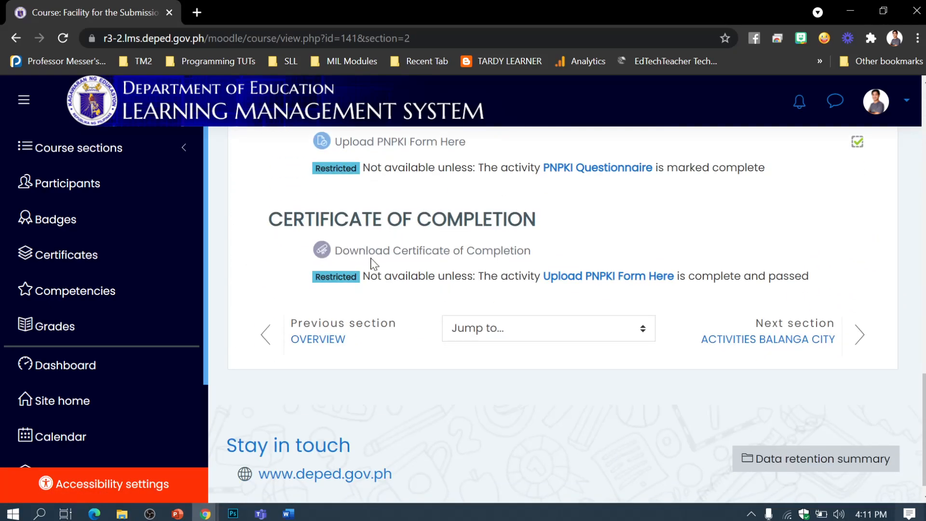
Step: Open Download Certificate of Completion and view the earned certificate PDF, enlarging its window
left_click(408, 257)
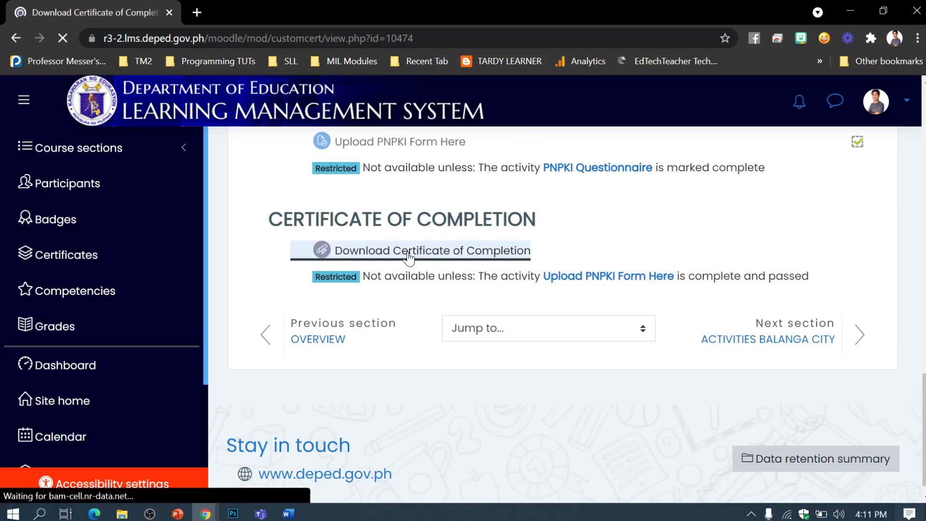
scroll(471, 305, "down", 3)
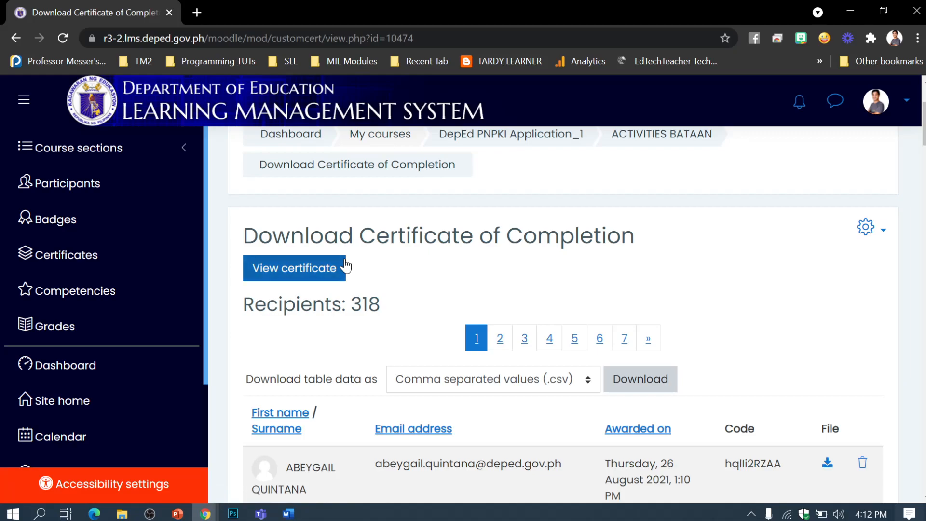
left_click(322, 269)
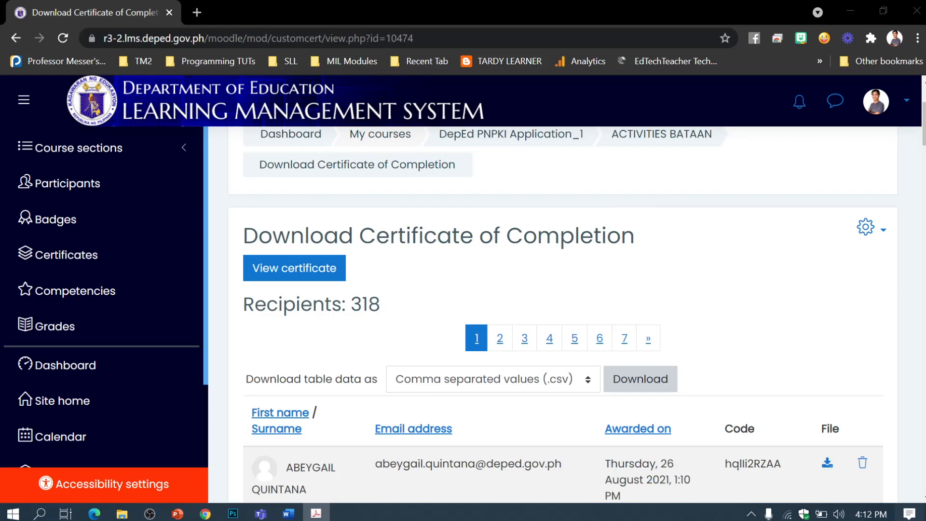
left_click_drag(769, 47, 519, 0)
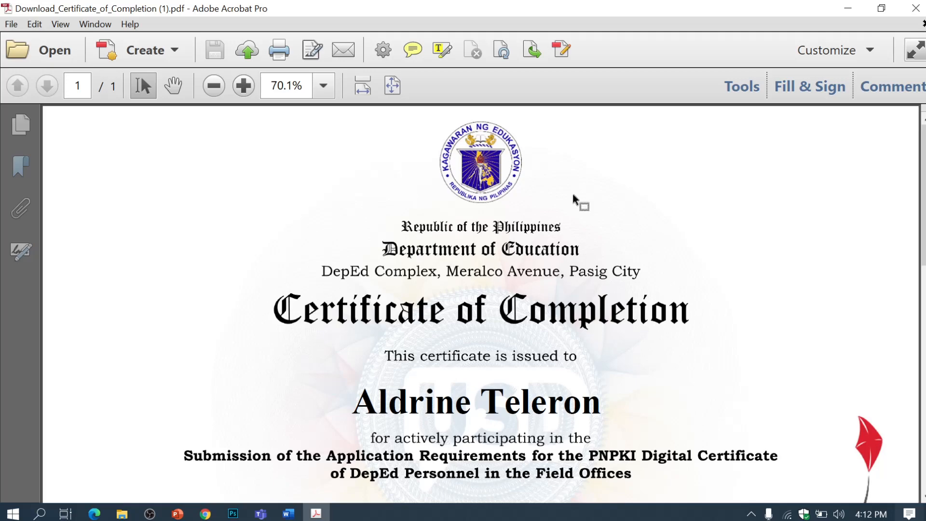
Step: Fit the whole one-page Certificate of Completion in the maximized Acrobat window
left_click(390, 88)
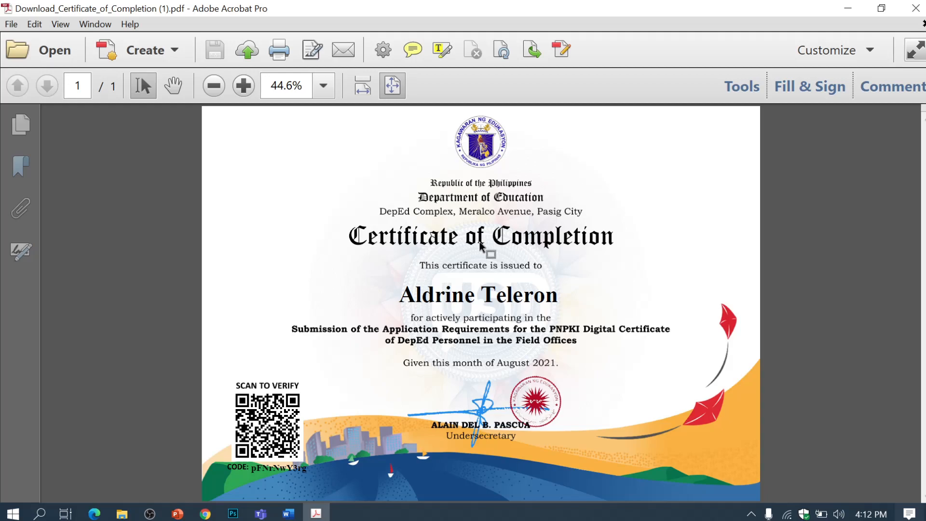
left_click(149, 514)
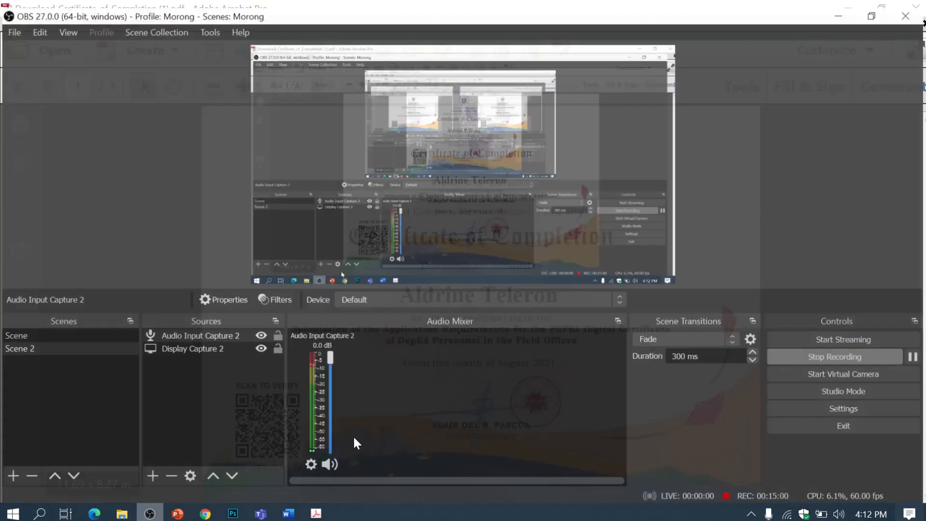